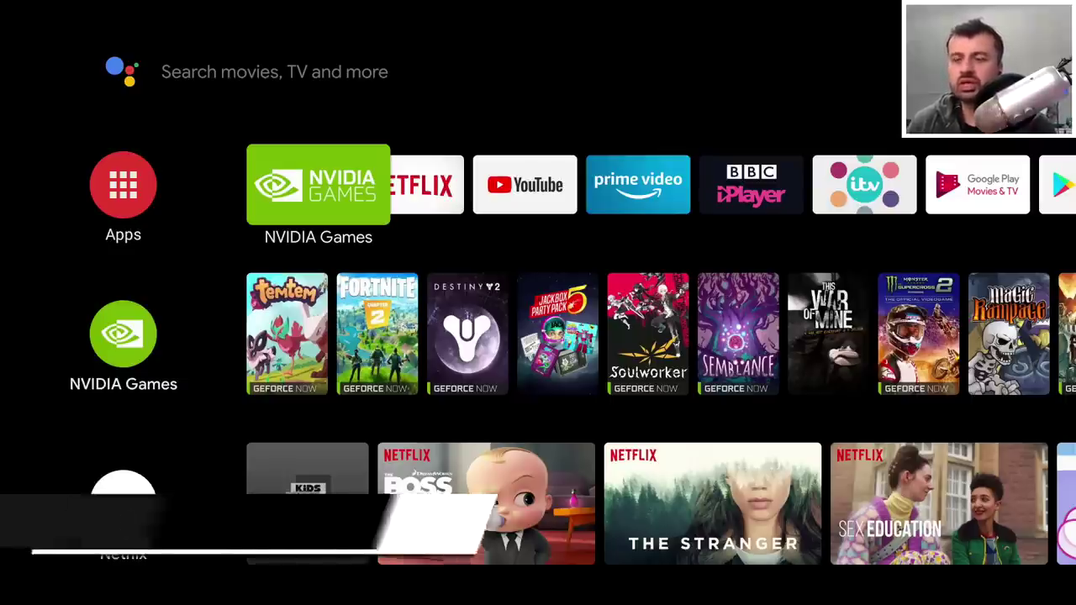
Step: Browse the home screen's games row and the apps row from Prime Video toward X-plore
{"action": "key", "text": "Down"}
{"action": "key", "text": "Up"}
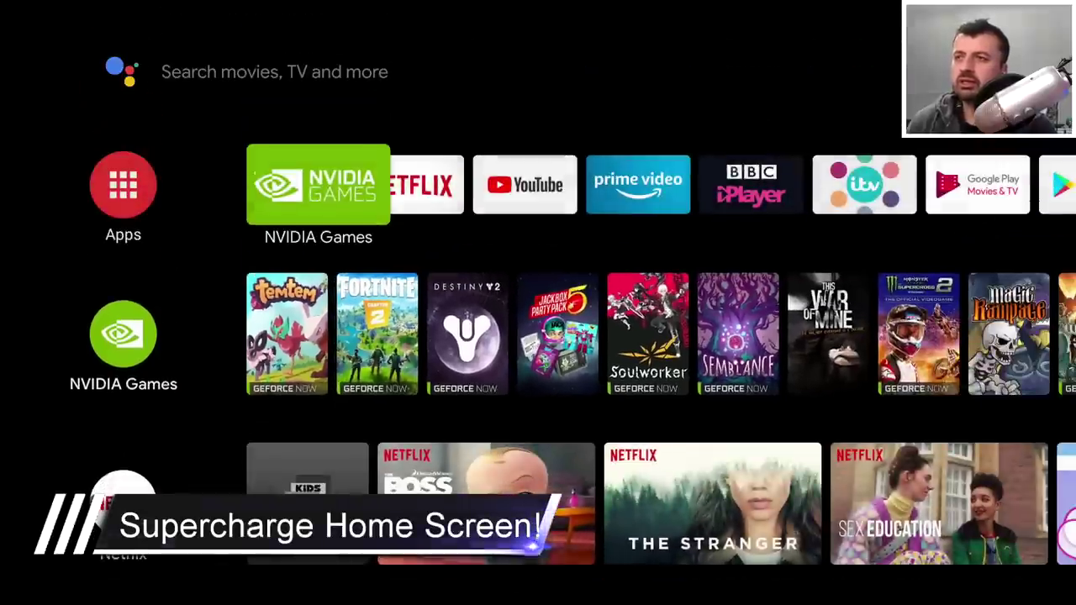
{"action": "key", "text": "Right"}
{"action": "key", "text": "Right"}
{"action": "key", "text": "Right"}
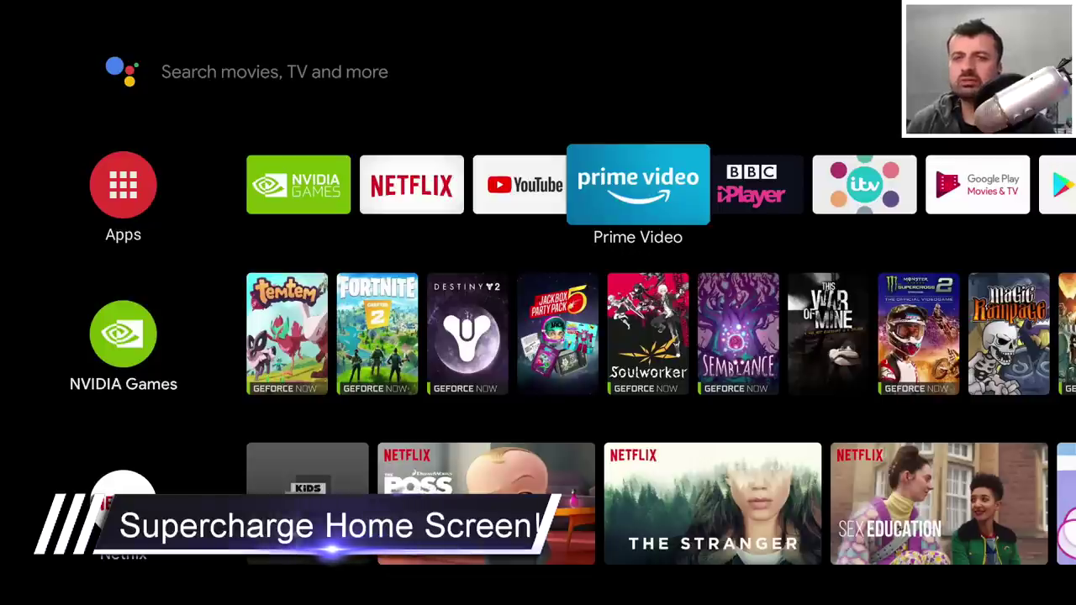
{"action": "key", "text": "Left"}
{"action": "key", "text": "Right"}
{"action": "key", "text": "Right"}
{"action": "key", "text": "Right"}
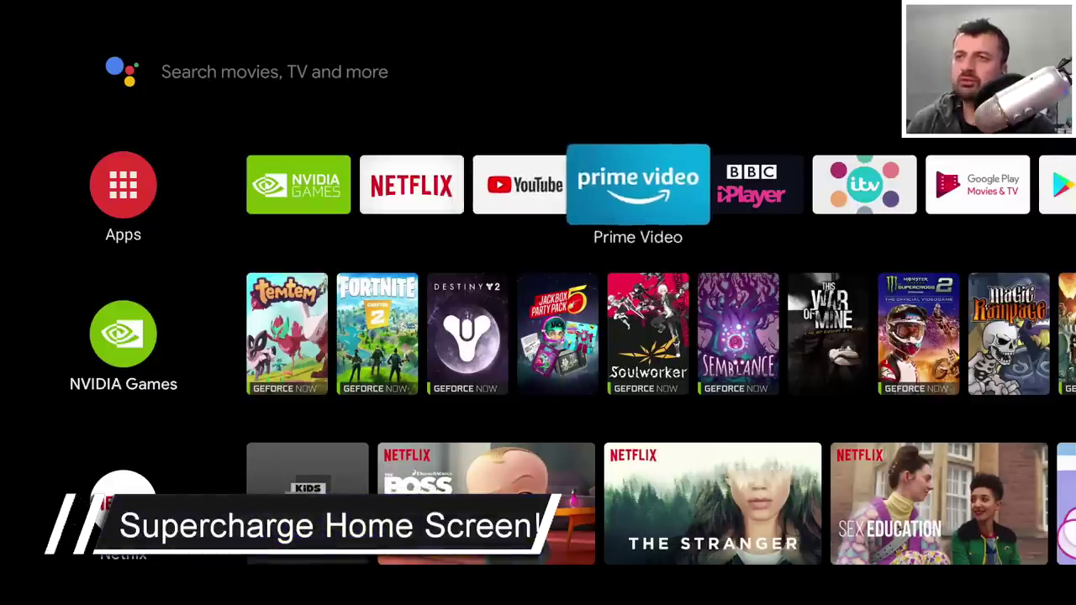
{"action": "key", "text": "Right"}
{"action": "key", "text": "Right"}
{"action": "key", "text": "Right"}
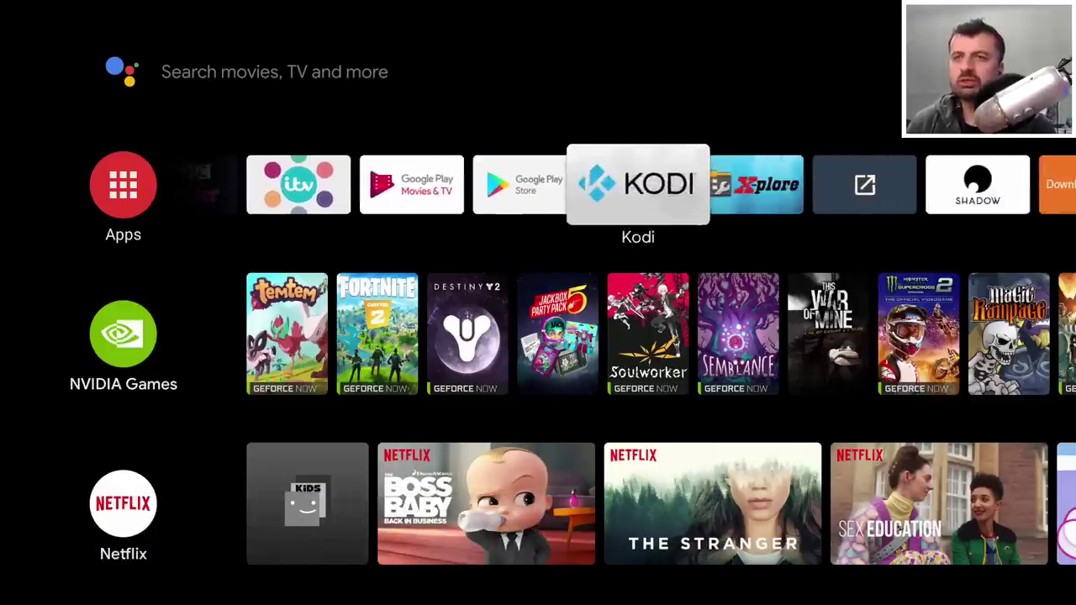
{"action": "key", "text": "Right"}
{"action": "key", "text": "Left"}
{"action": "key", "text": "Left"}
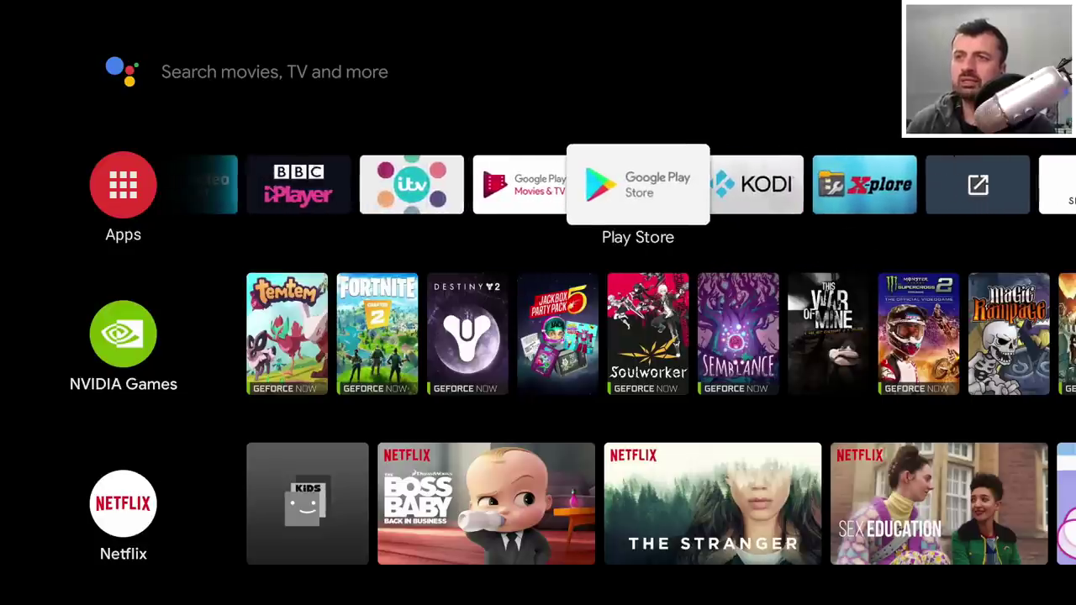
{"action": "key", "text": "Left"}
{"action": "key", "text": "Right"}
{"action": "key", "text": "Right"}
{"action": "key", "text": "Right"}
{"action": "key", "text": "Right"}
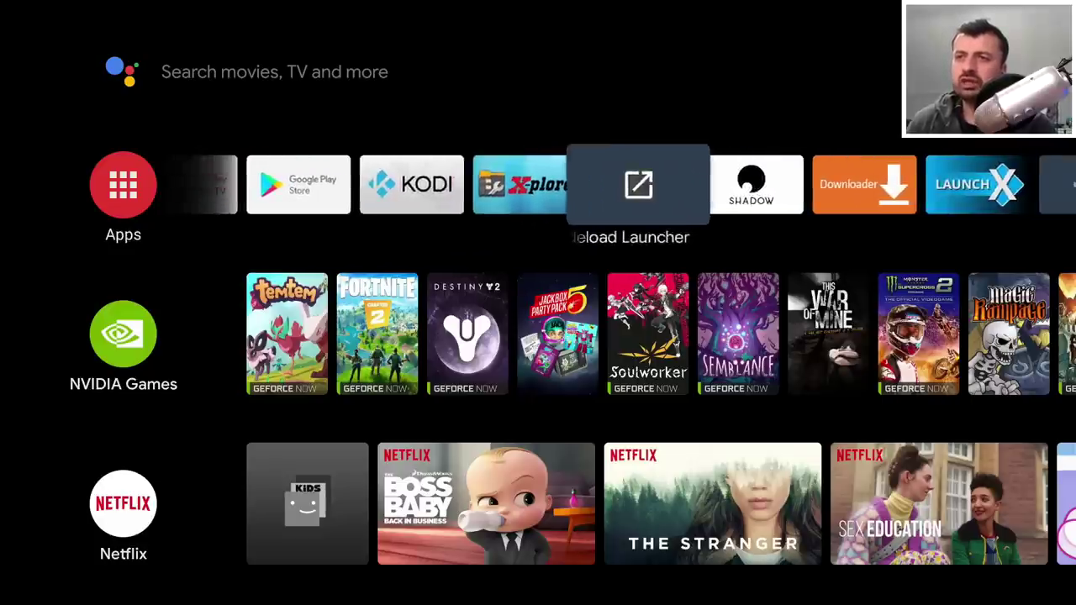
{"action": "key", "text": "Right"}
Step: Open Sideload Launcher's full app grid, then return home to Google Play Movies & TV
{"action": "key", "text": "Left"}
{"action": "key", "text": "Return"}
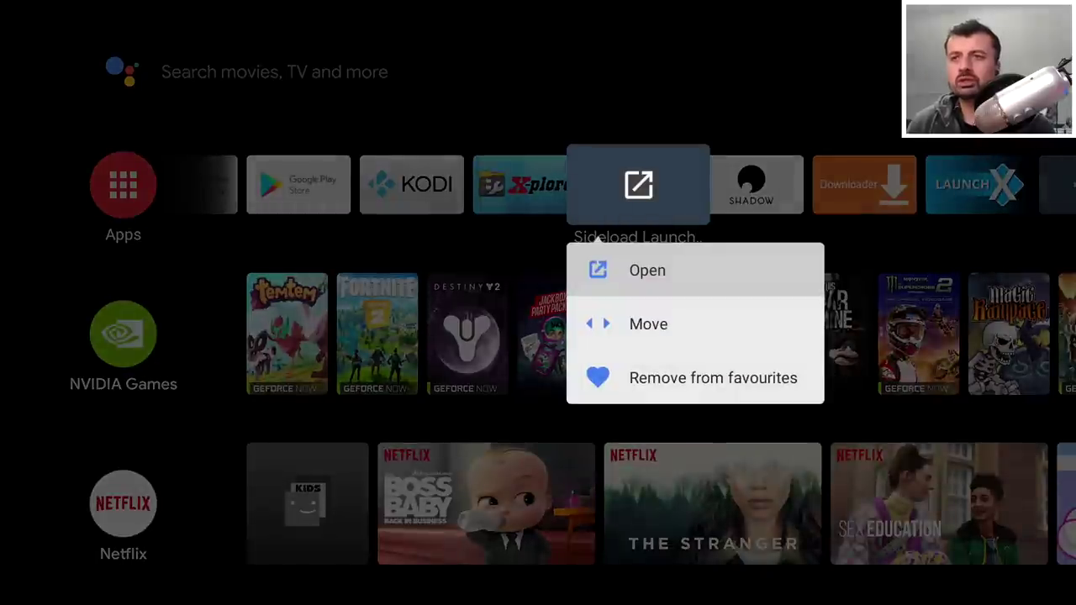
{"action": "key", "text": "Return"}
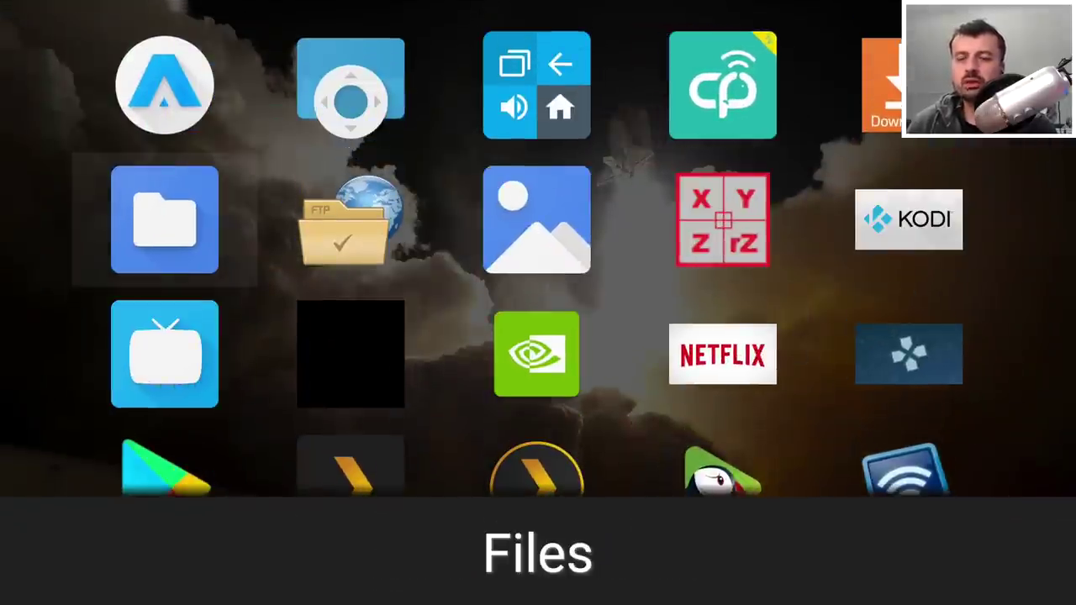
{"action": "key", "text": "Escape"}
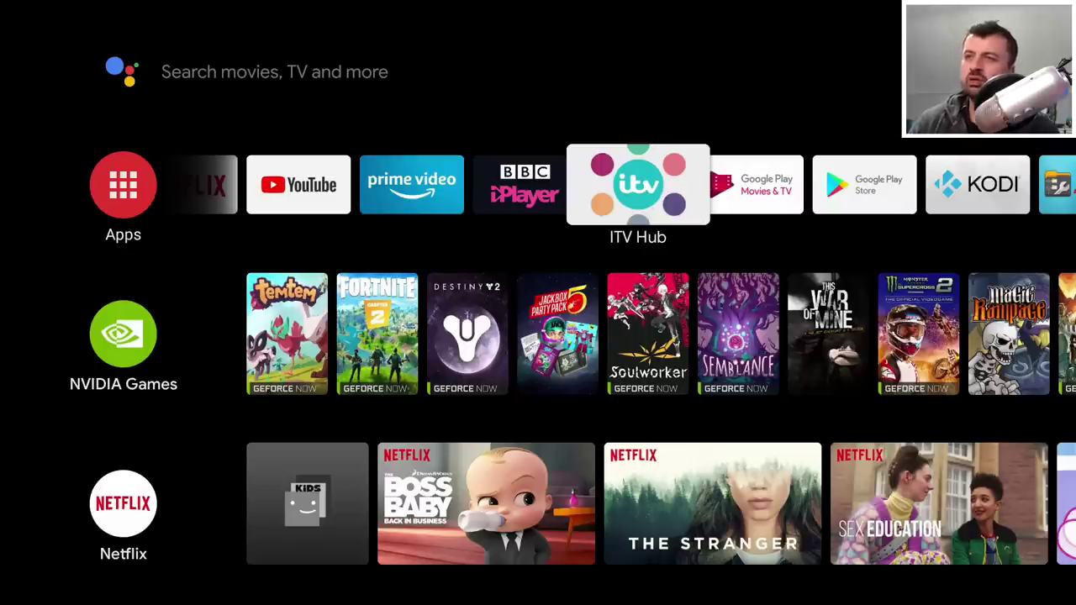
{"action": "key", "text": "Right"}
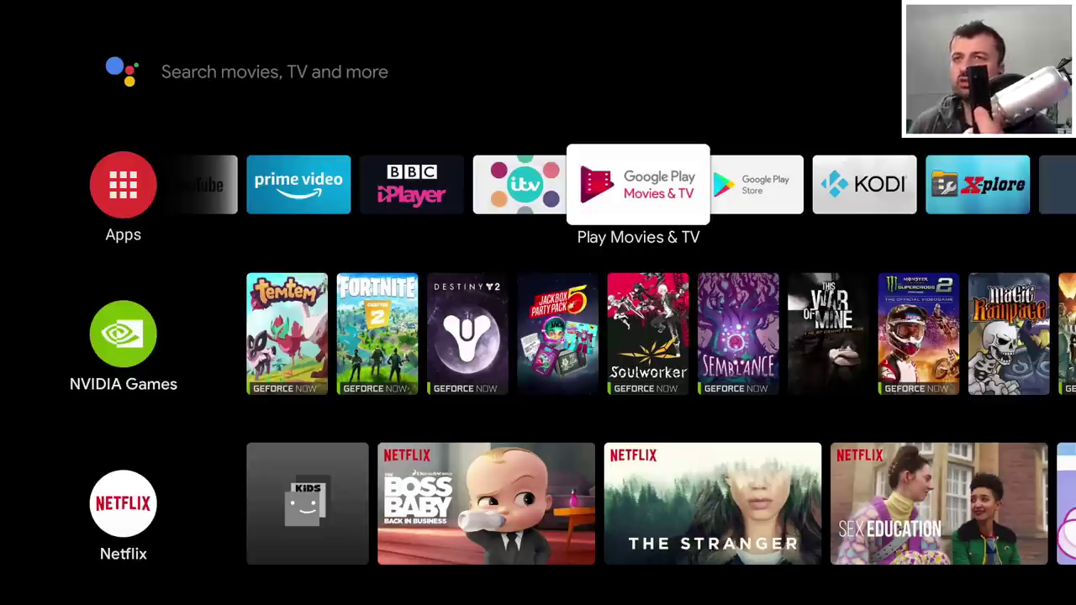
Step: Switch to the ATV Launcher Pro home grid and navigate past CetusPlay to the BBC folder
{"action": "key", "text": "Home"}
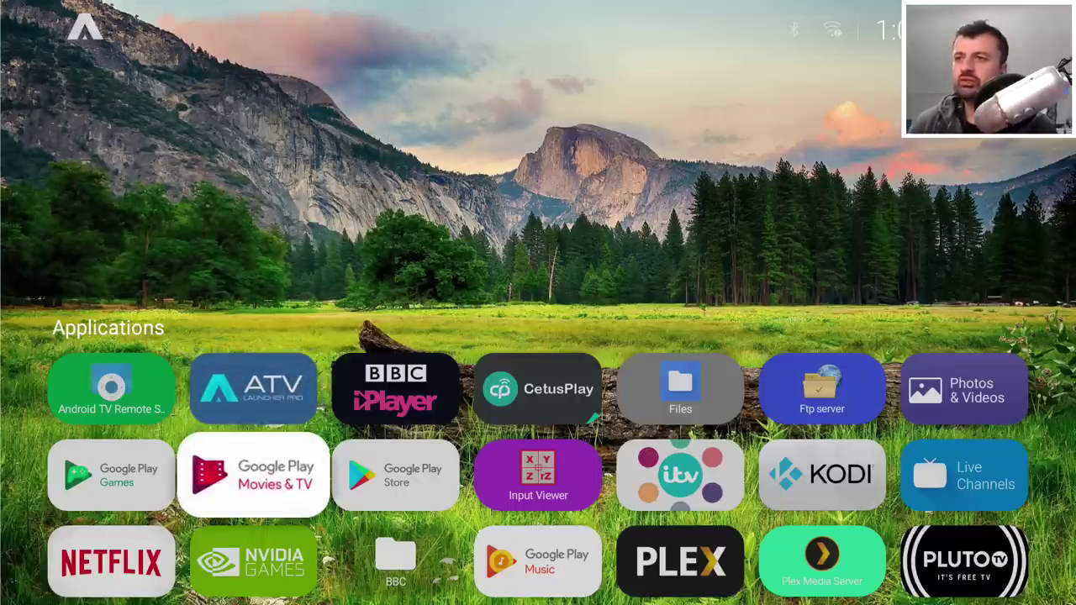
{"action": "key", "text": "Up"}
{"action": "key", "text": "Right"}
{"action": "key", "text": "Right"}
{"action": "key", "text": "Right"}
{"action": "key", "text": "Down"}
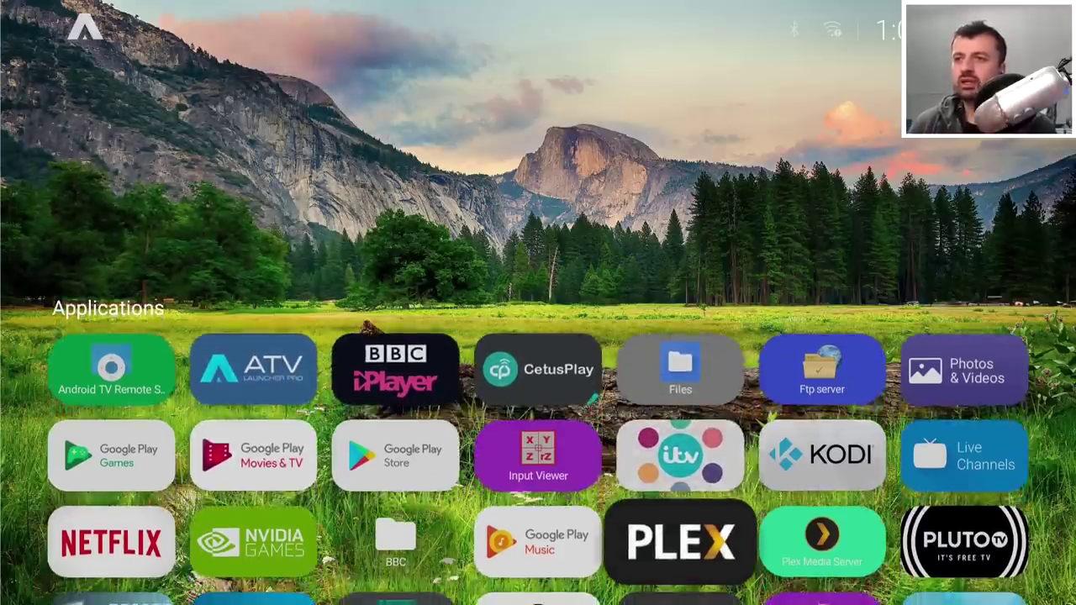
{"action": "key", "text": "Down"}
{"action": "key", "text": "Left"}
{"action": "key", "text": "Left"}
Step: Open and close the BBC folder, then the Games folder
{"action": "key", "text": "Return"}
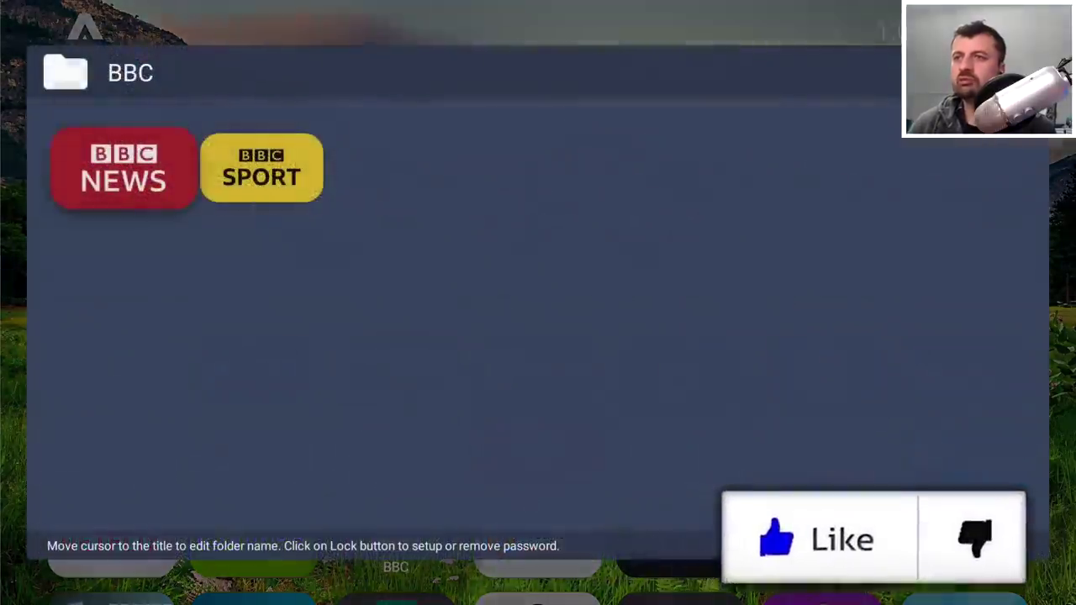
{"action": "key", "text": "Escape"}
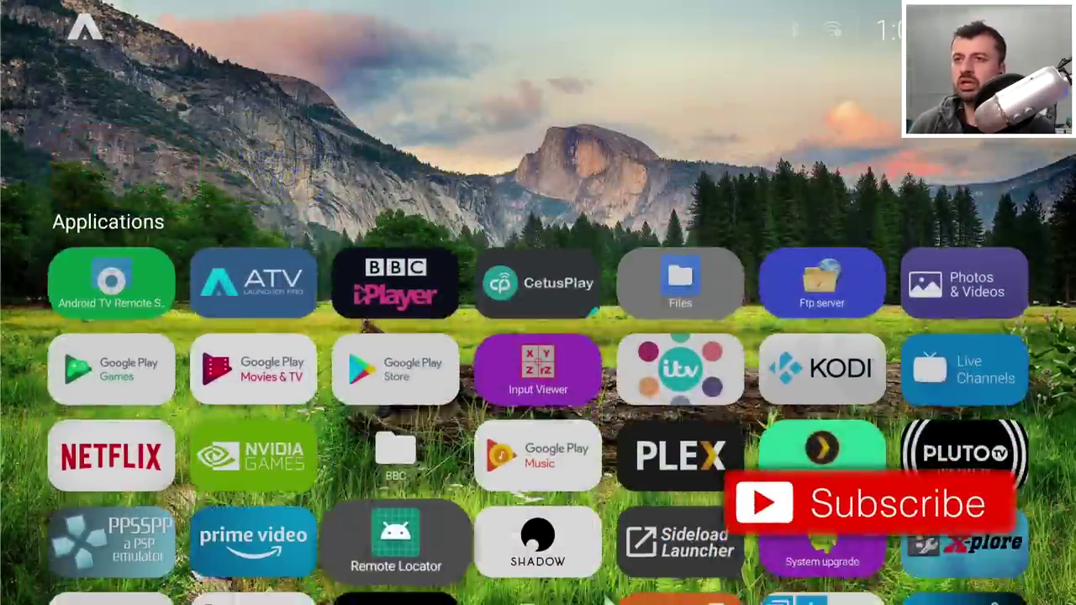
{"action": "key", "text": "Return"}
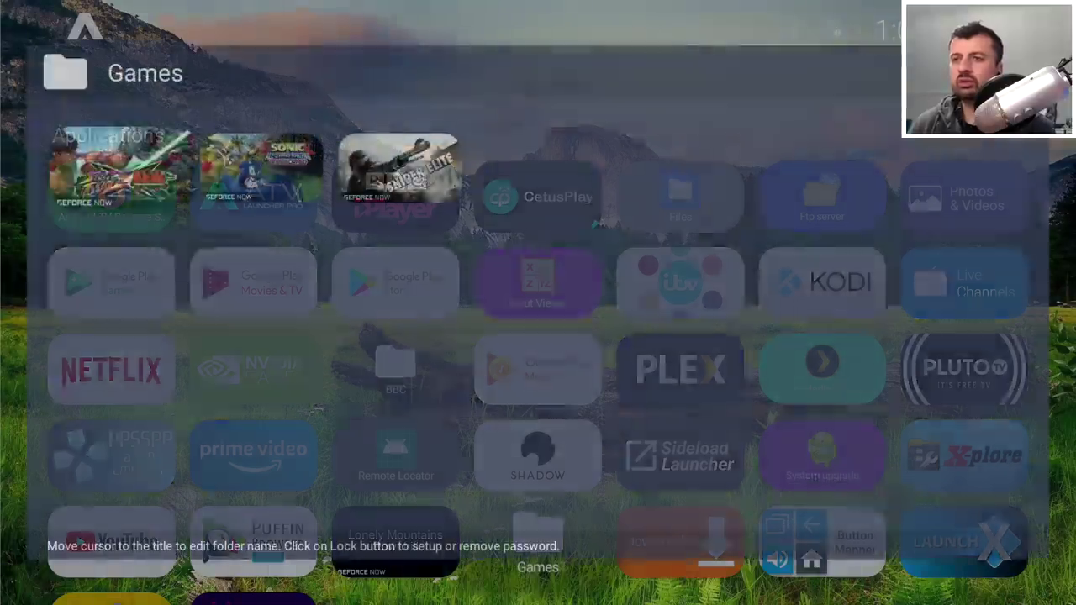
{"action": "key", "text": "Escape"}
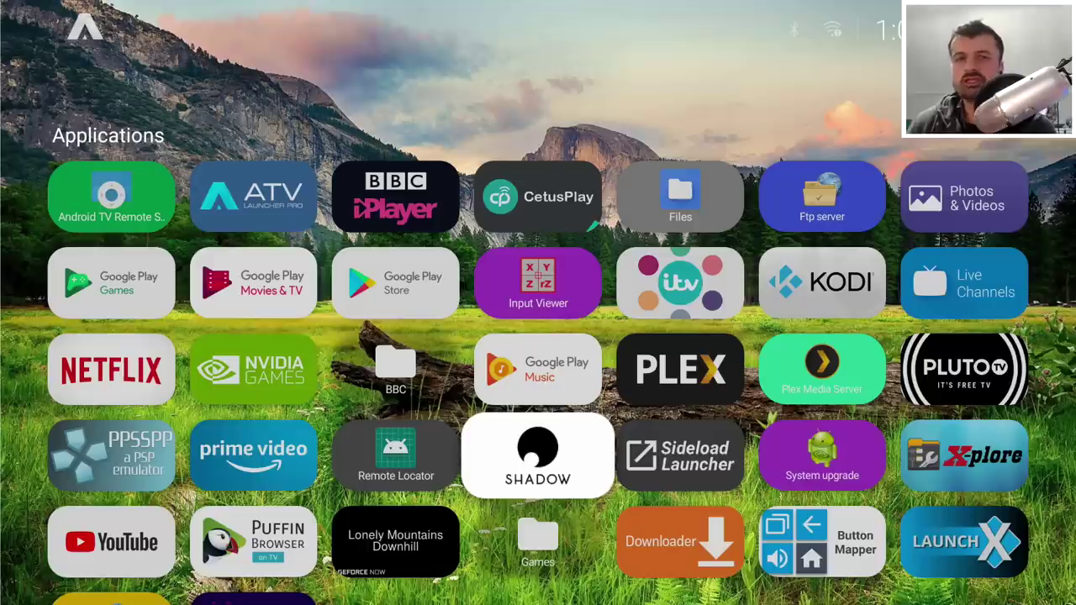
{"action": "key", "text": "Up"}
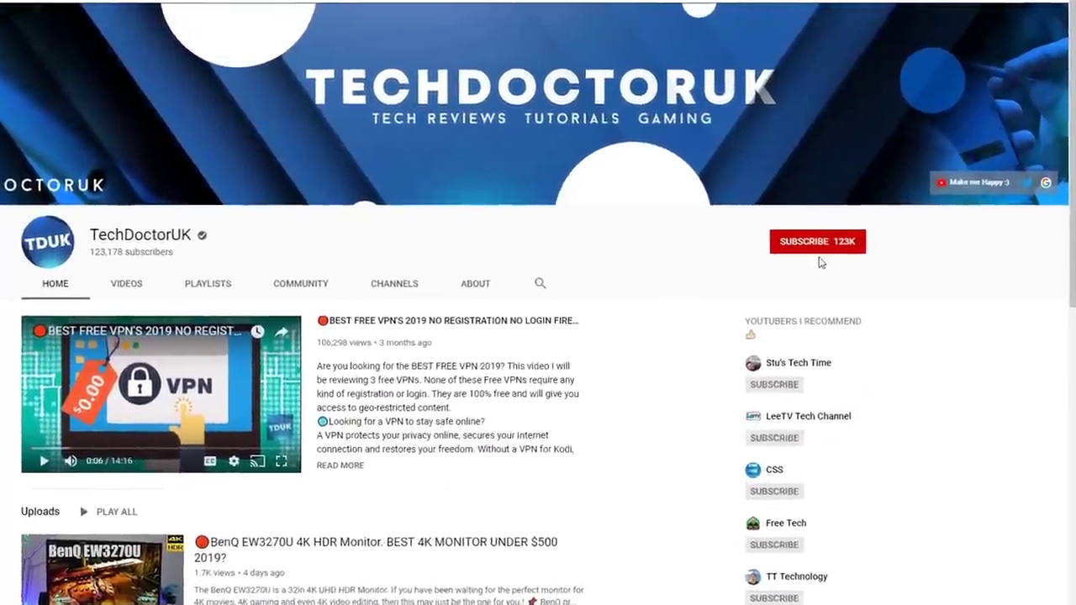
Step: Subscribe to the TechDoctorUK channel and enable bell notifications for its uploads
{"action": "left_click", "coordinate": [817, 248]}
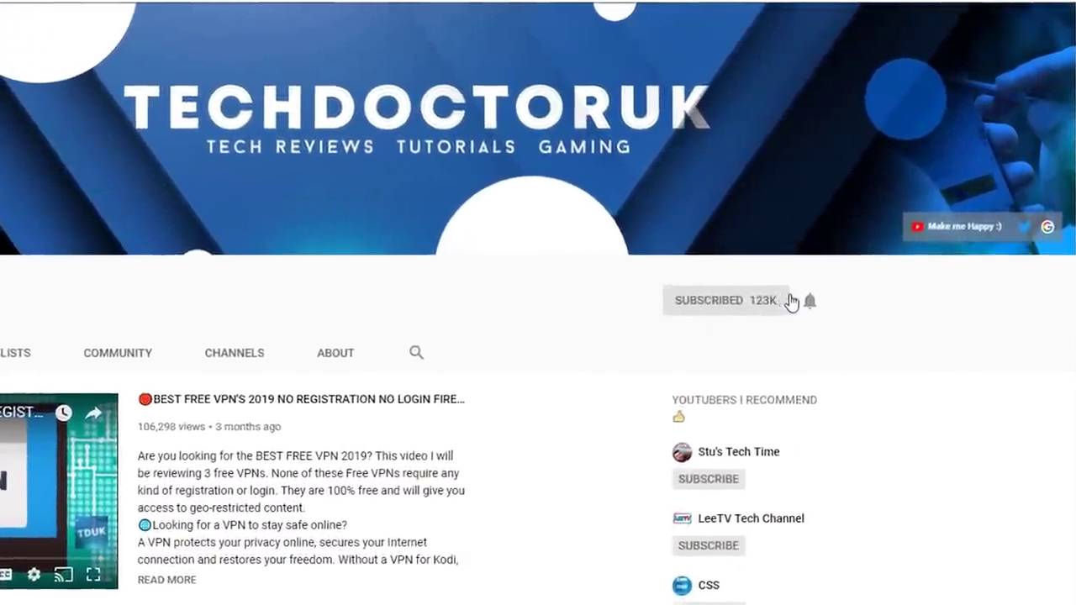
{"action": "left_click", "coordinate": [810, 301]}
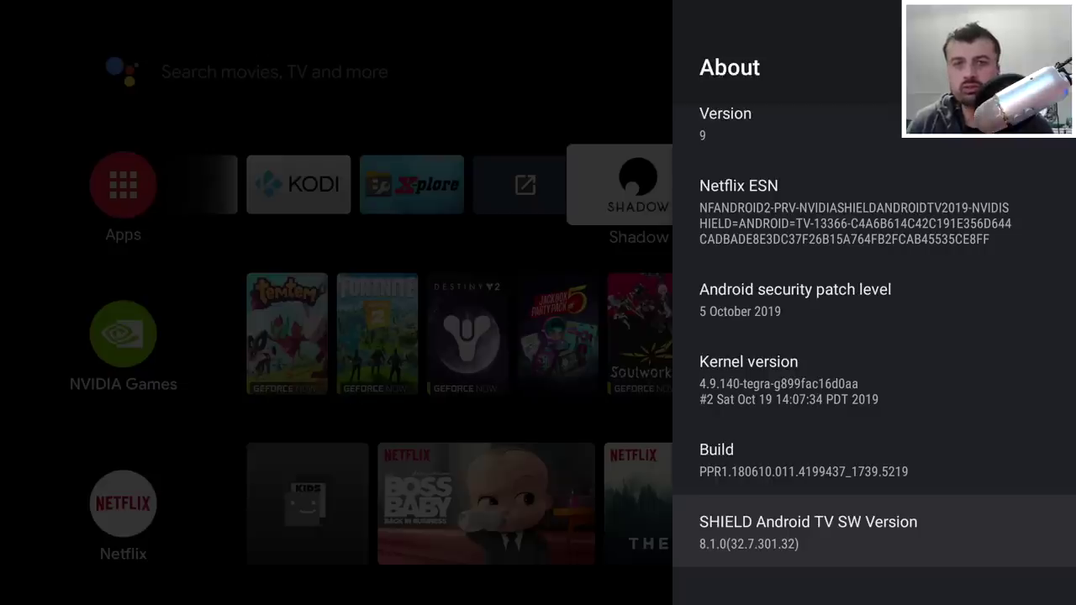
Step: Run a system upgrade check in About, then return home and settle on the Downloader tile
{"action": "key", "text": "Up"}
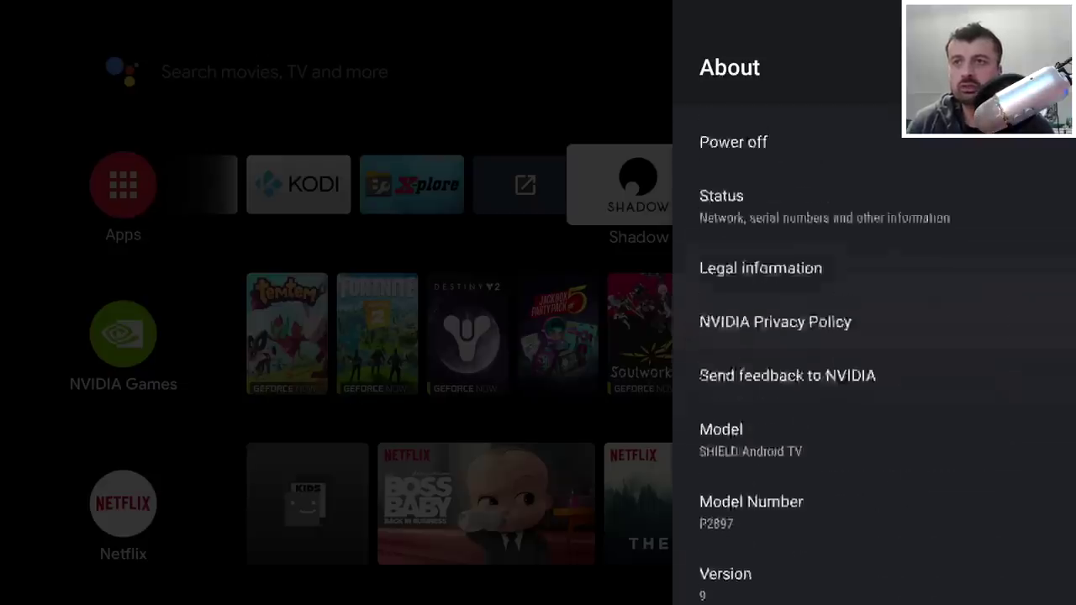
{"action": "key", "text": "Return"}
{"action": "key", "text": "Return"}
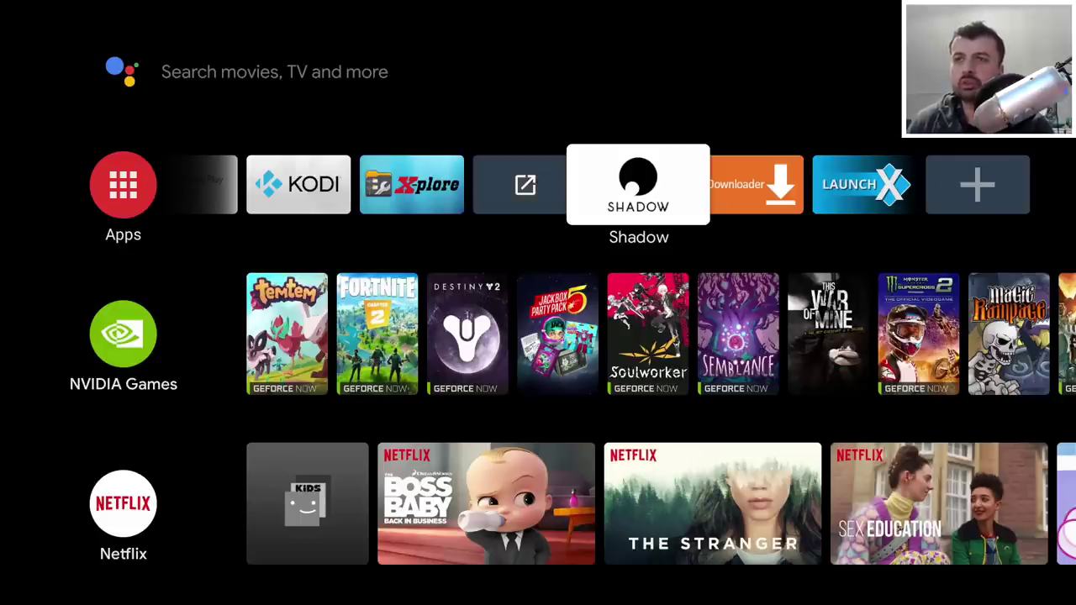
{"action": "key", "text": "Right"}
{"action": "key", "text": "Right"}
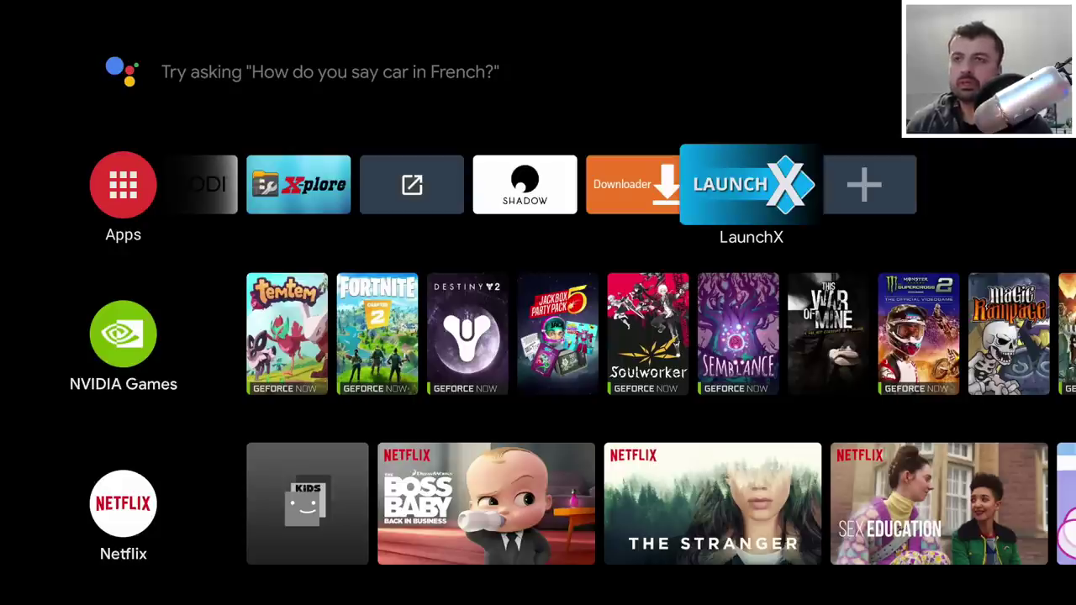
{"action": "key", "text": "Left"}
{"action": "key", "text": "Left"}
{"action": "key", "text": "Right"}
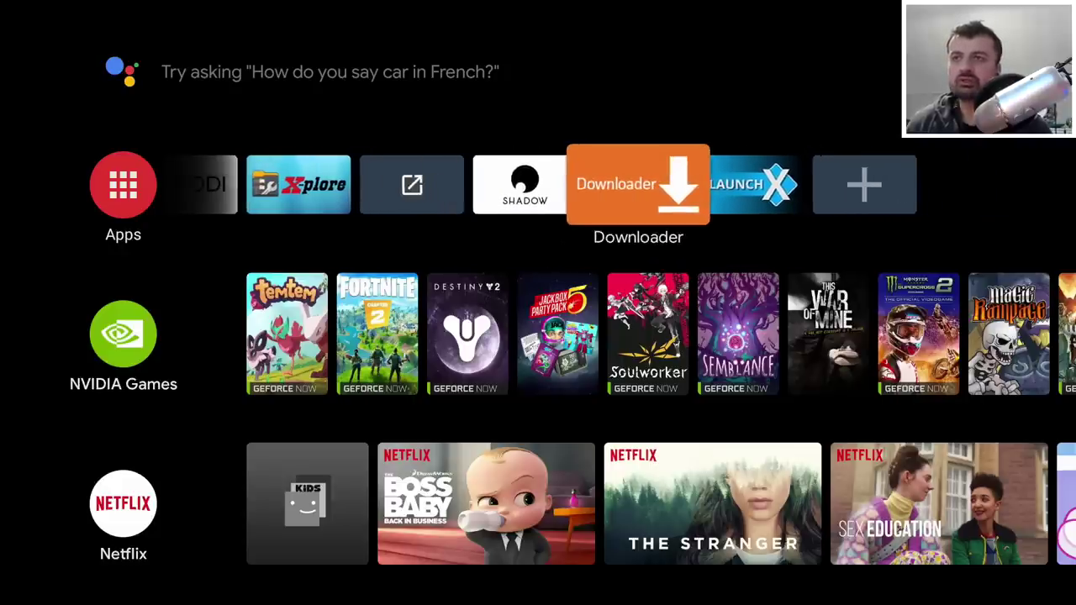
{"action": "key", "text": "Return"}
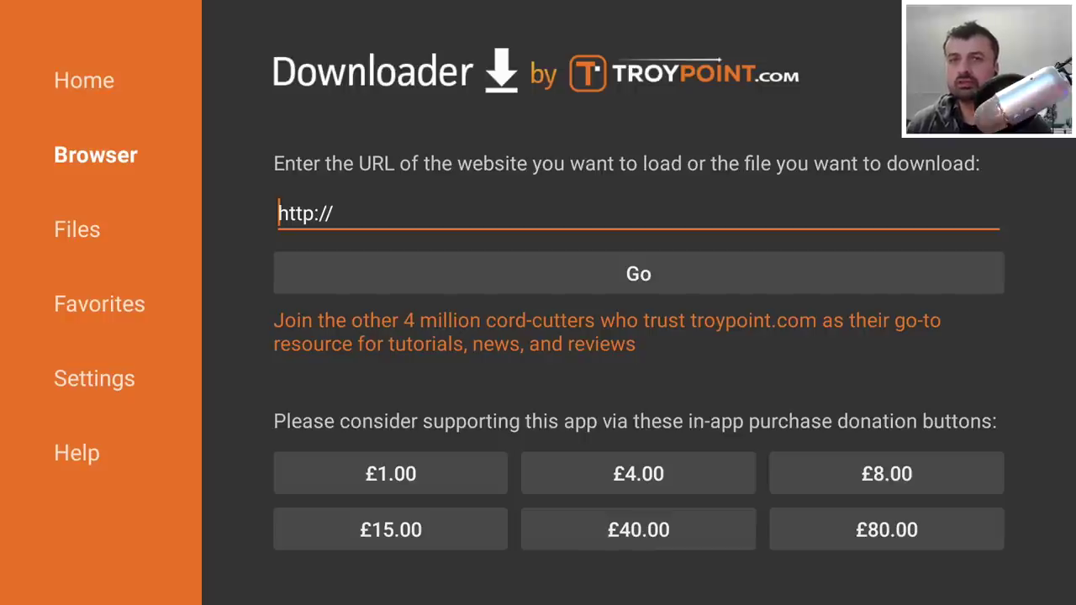
{"action": "key", "text": "Right"}
{"action": "key", "text": "Right"}
{"action": "key", "text": "Right"}
{"action": "key", "text": "Right"}
{"action": "key", "text": "Right"}
{"action": "key", "text": "Right"}
{"action": "key", "text": "Right"}
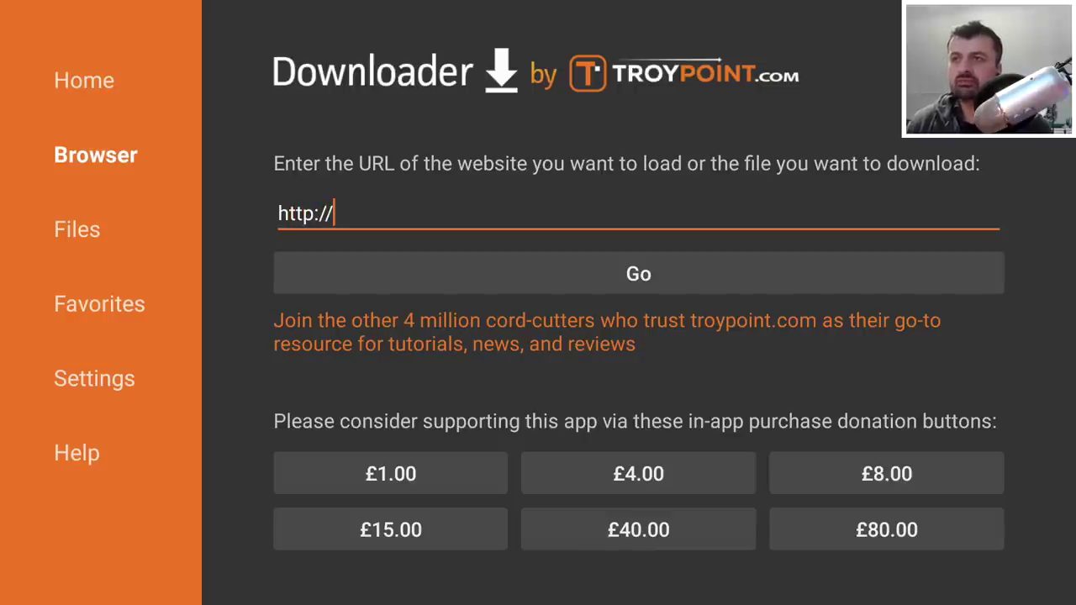
{"action": "key", "text": "Return"}
{"action": "key", "text": "Down"}
{"action": "key", "text": "Left"}
{"action": "key", "text": "Left"}
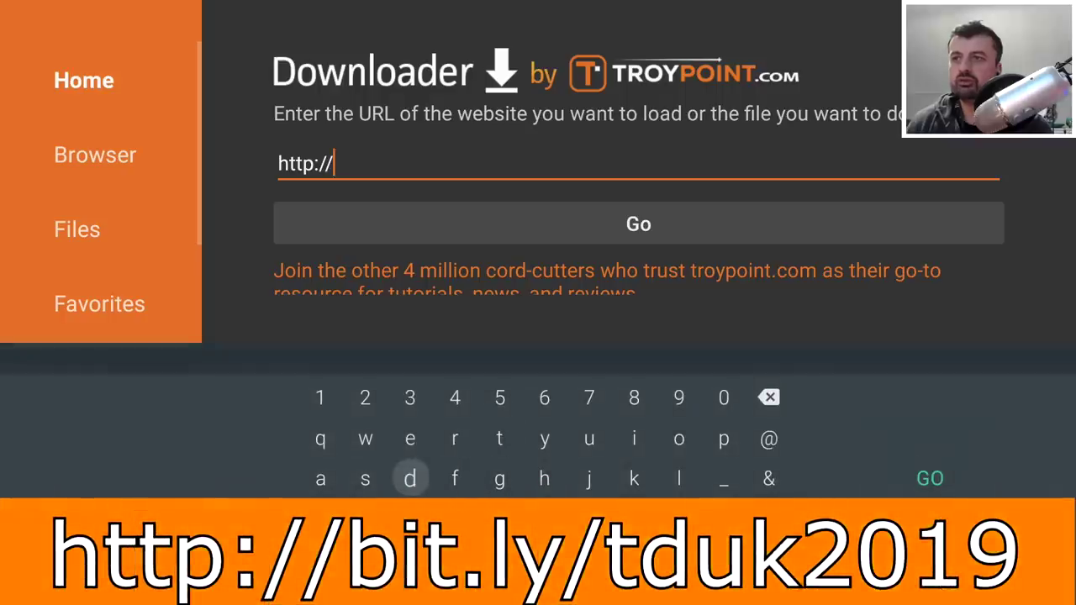
{"action": "type", "text": "b"}
{"action": "key", "text": "Up"}
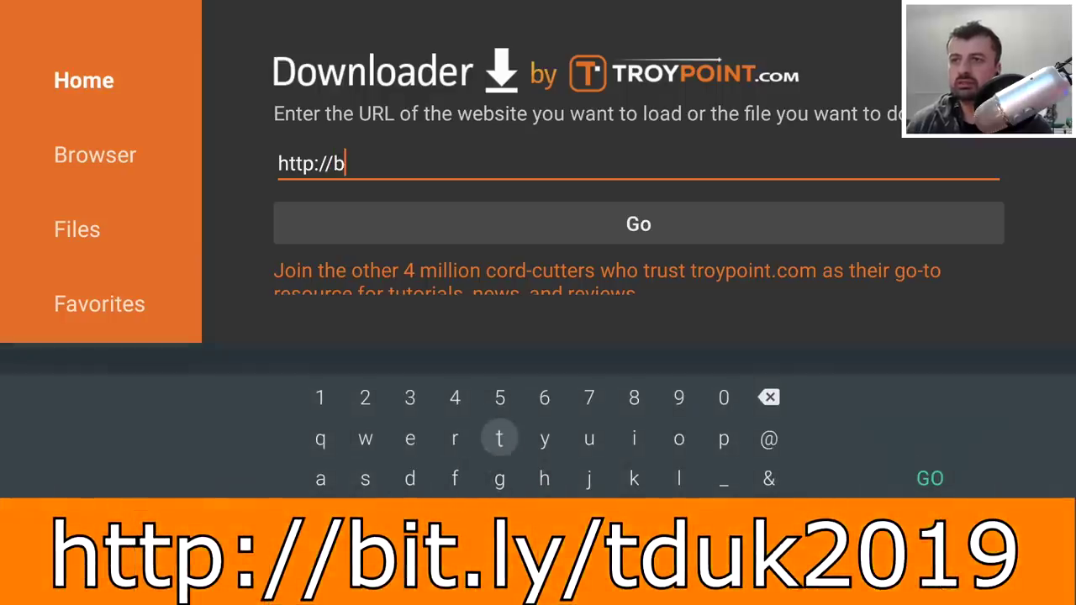
{"action": "key", "text": "Right"}
{"action": "key", "text": "Right"}
{"action": "key", "text": "Right"}
{"action": "type", "text": "it.ly/t"}
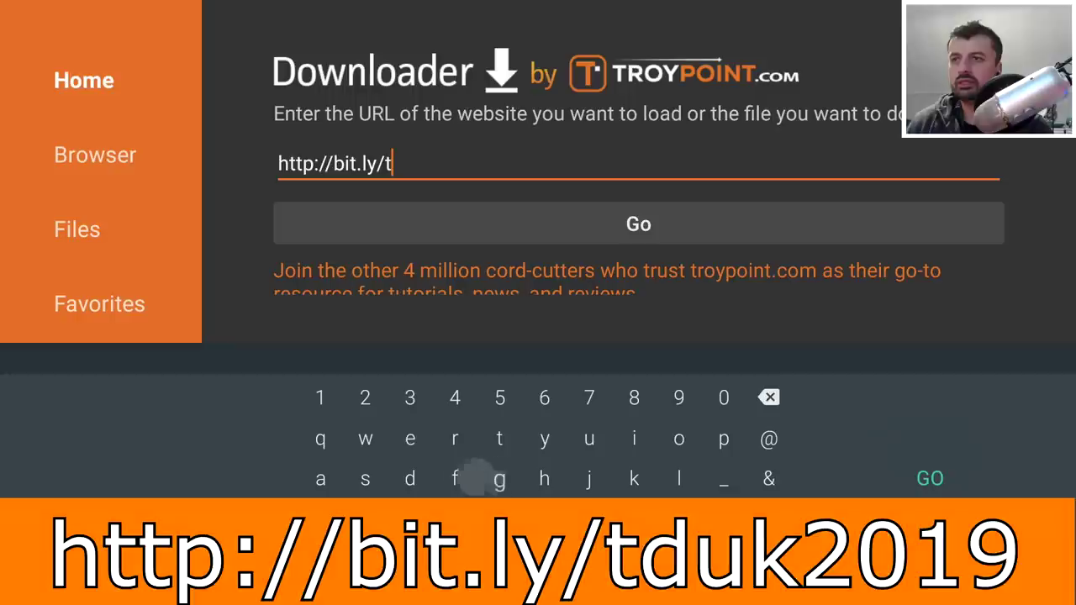
{"action": "key", "text": "Left"}
{"action": "type", "text": "d"}
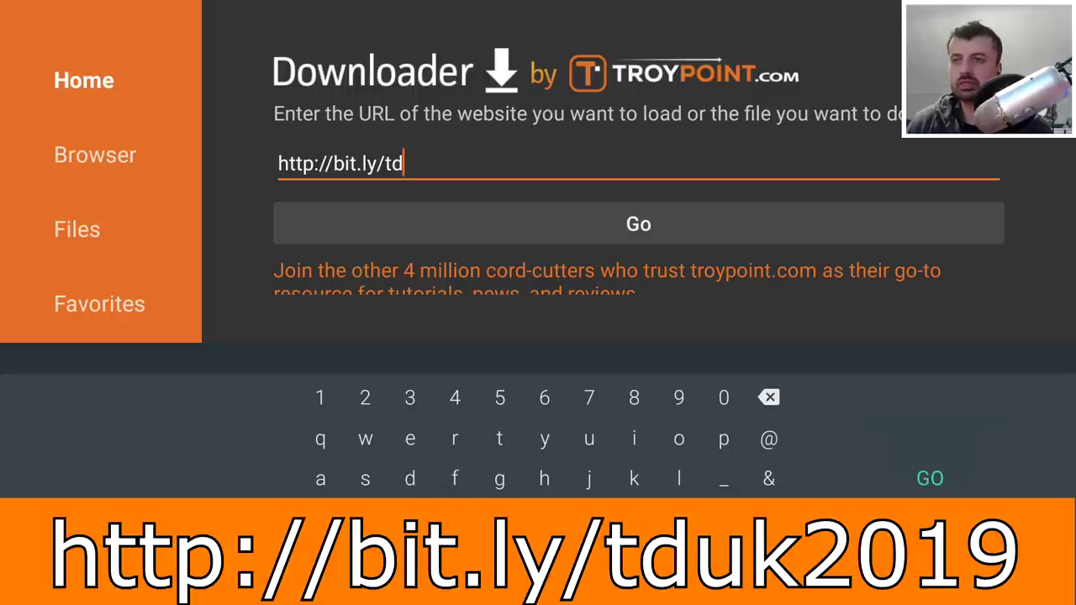
{"action": "key", "text": "Right"}
{"action": "key", "text": "Right"}
{"action": "key", "text": "Right"}
{"action": "key", "text": "Right"}
{"action": "type", "text": "uk20"}
{"action": "key", "text": "Left"}
{"action": "key", "text": "Left"}
{"action": "key", "text": "Left"}
{"action": "key", "text": "Left"}
{"action": "key", "text": "Left"}
{"action": "key", "text": "Left"}
{"action": "key", "text": "Left"}
{"action": "key", "text": "Left"}
{"action": "key", "text": "Left"}
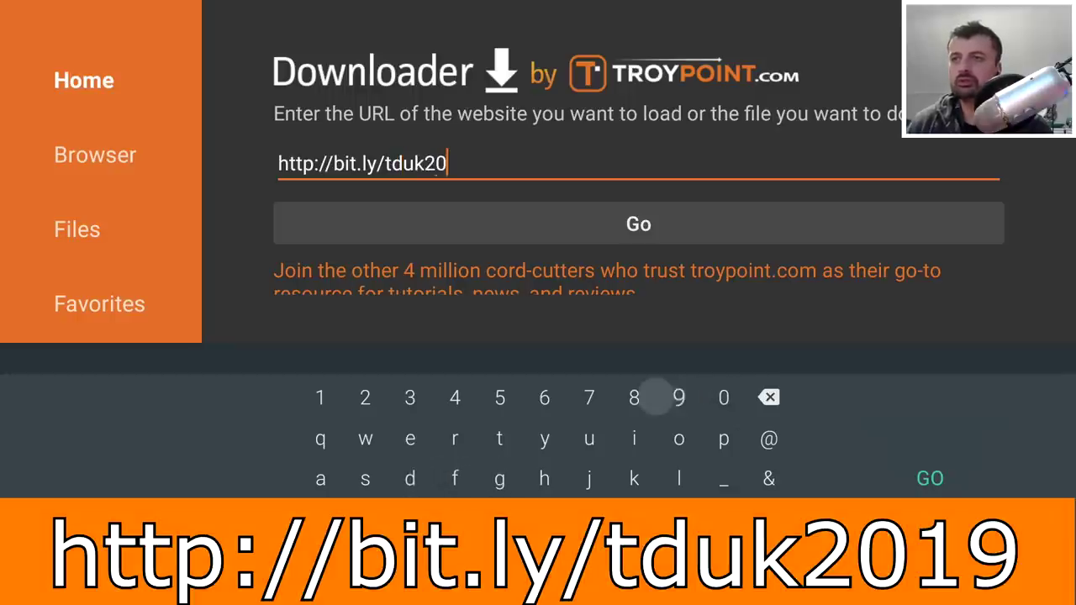
{"action": "type", "text": "1"}
{"action": "key", "text": "Right"}
{"action": "key", "text": "Right"}
{"action": "key", "text": "Right"}
{"action": "key", "text": "Right"}
{"action": "key", "text": "Right"}
{"action": "key", "text": "Right"}
{"action": "key", "text": "Right"}
{"action": "key", "text": "Right"}
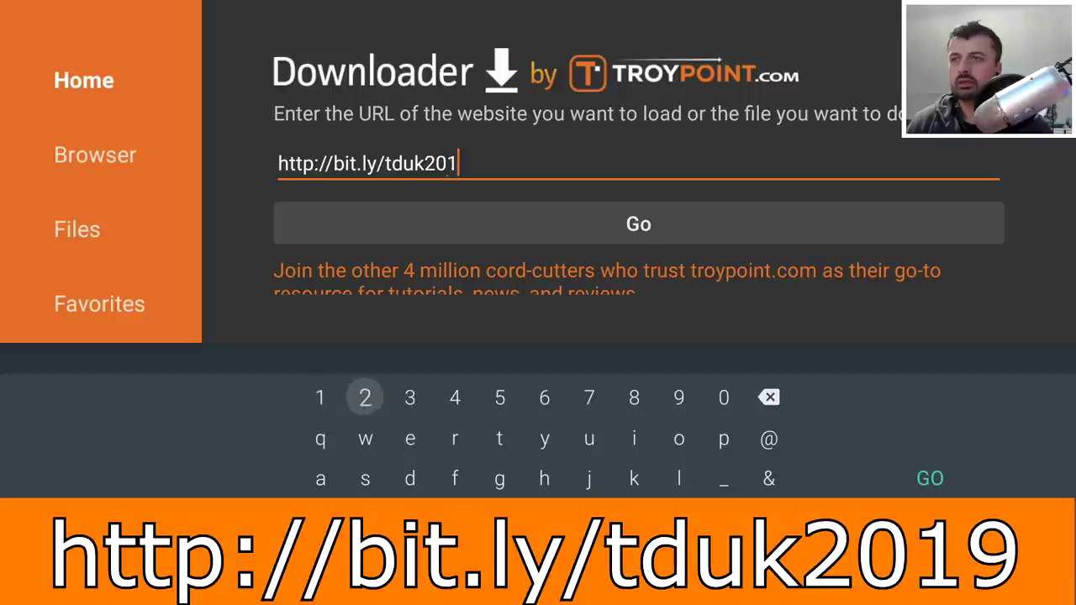
{"action": "key", "text": "Down"}
{"action": "key", "text": "Up"}
{"action": "type", "text": "9"}
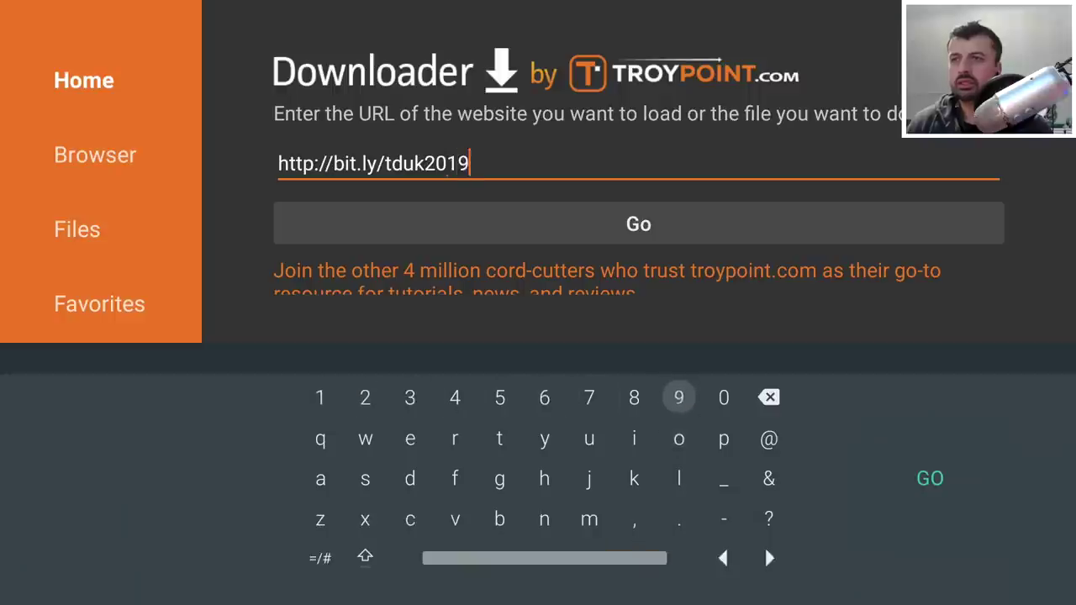
{"action": "key", "text": "Down"}
{"action": "key", "text": "Down"}
{"action": "key", "text": "Right"}
{"action": "key", "text": "Right"}
{"action": "key", "text": "Return"}
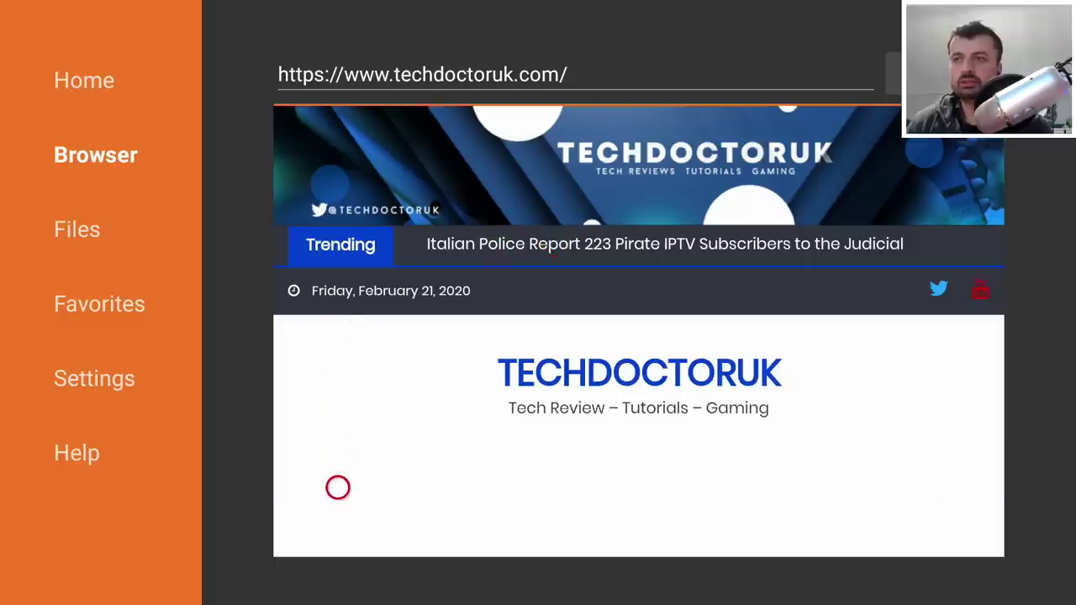
Step: Go to the TechDoctorUK site's DOWNLOADS page via its navigation menu
{"action": "scroll", "coordinate": [337, 487], "scroll_direction": "down", "scroll_amount": 5}
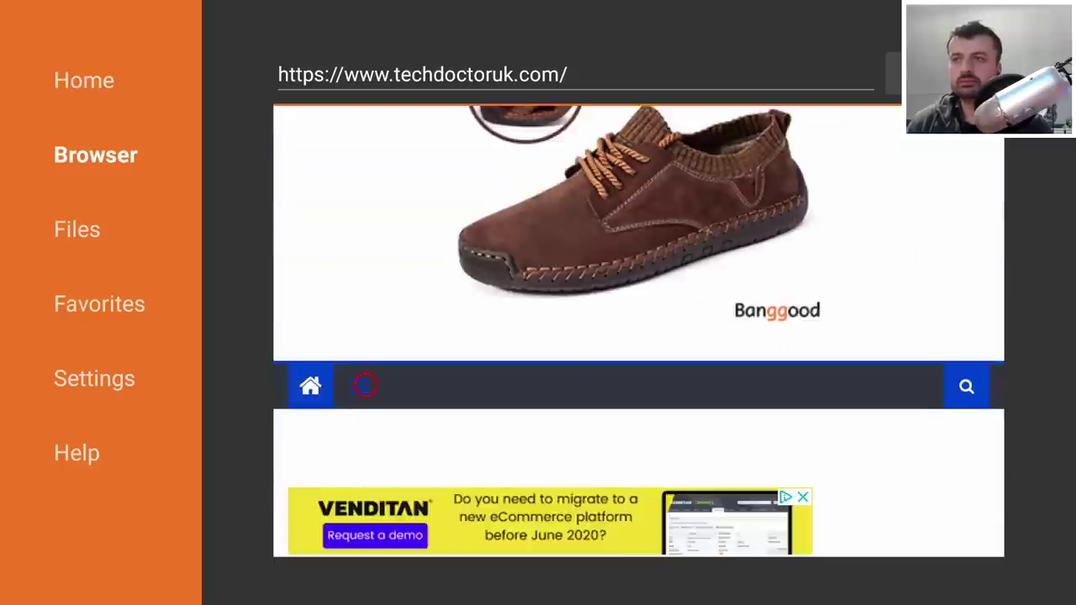
{"action": "left_click", "coordinate": [366, 385]}
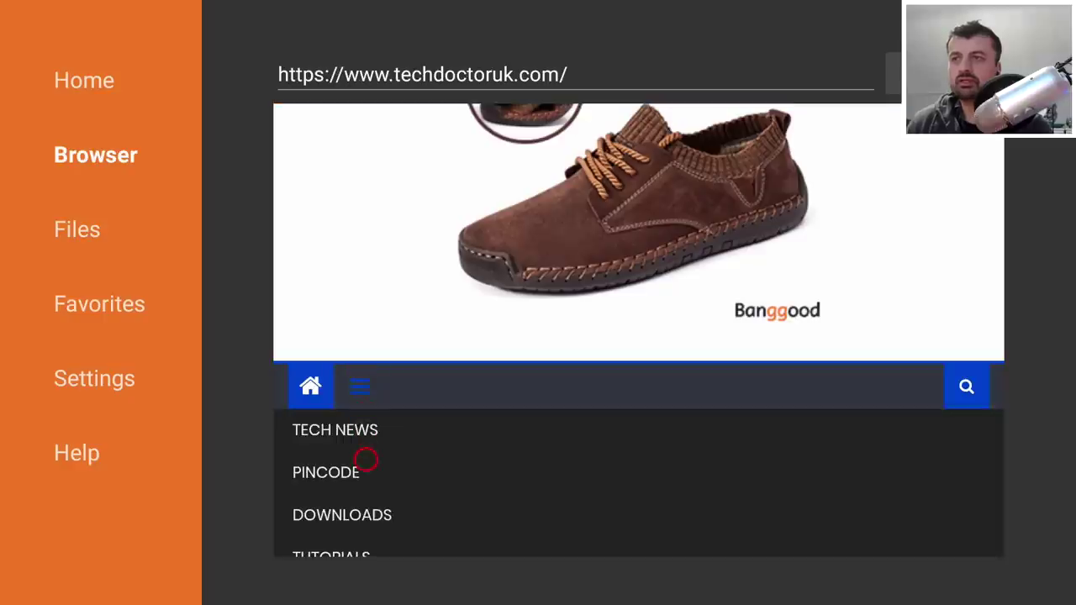
{"action": "left_click", "coordinate": [366, 510]}
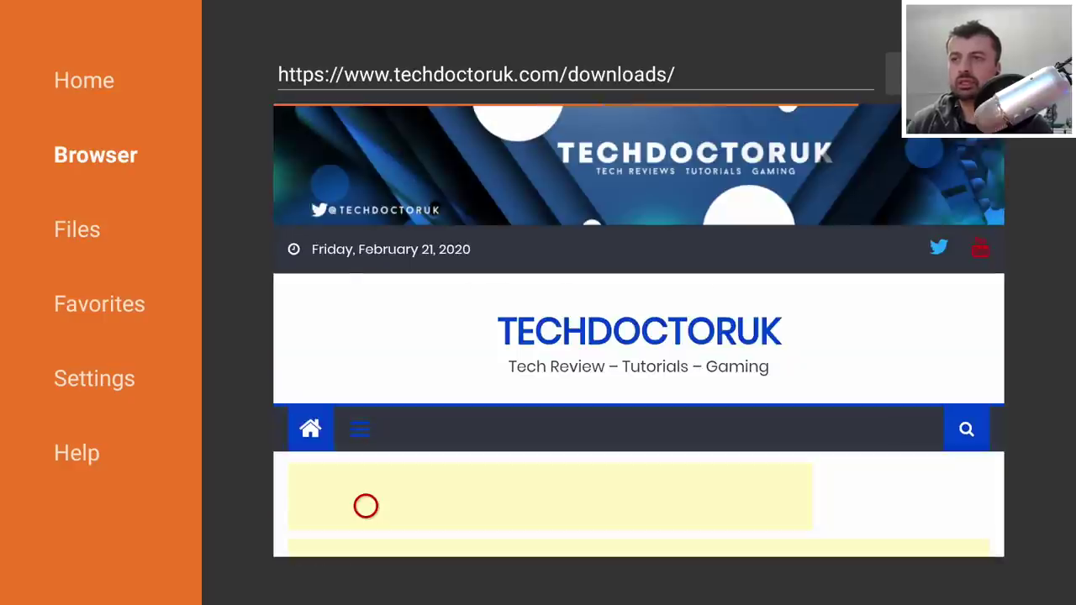
Step: Scroll to Android TV Launchers, open ATV Launcher's page and start Download Now!
{"action": "scroll", "coordinate": [366, 513], "scroll_direction": "down", "scroll_amount": 10}
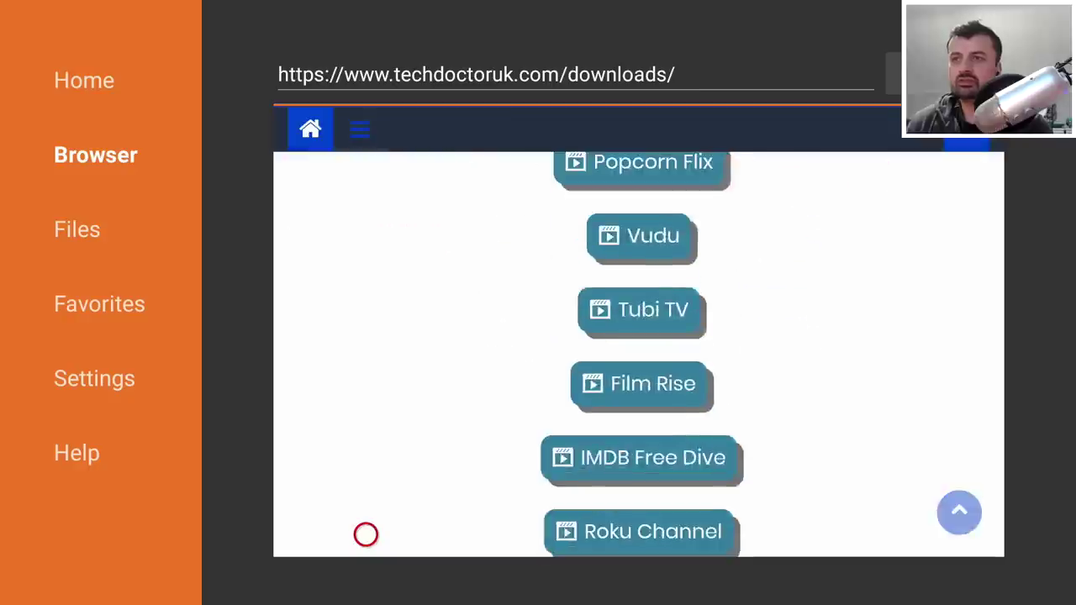
{"action": "scroll", "coordinate": [366, 535], "scroll_direction": "down", "scroll_amount": 10}
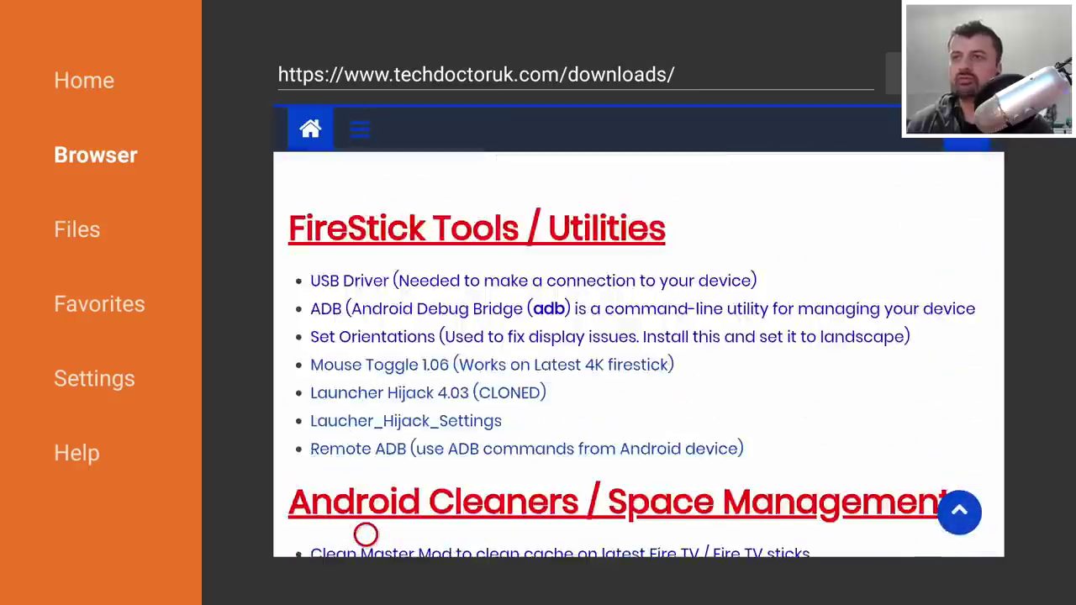
{"action": "scroll", "coordinate": [366, 535], "scroll_direction": "down", "scroll_amount": 5}
{"action": "scroll", "coordinate": [366, 534], "scroll_direction": "down", "scroll_amount": 12}
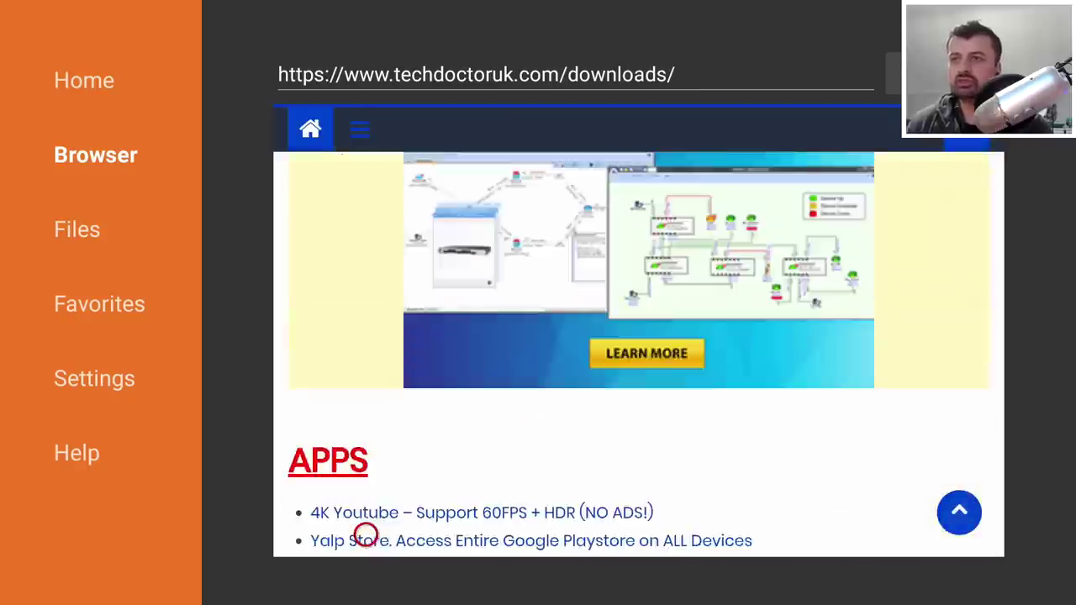
{"action": "scroll", "coordinate": [366, 535], "scroll_direction": "down", "scroll_amount": 15}
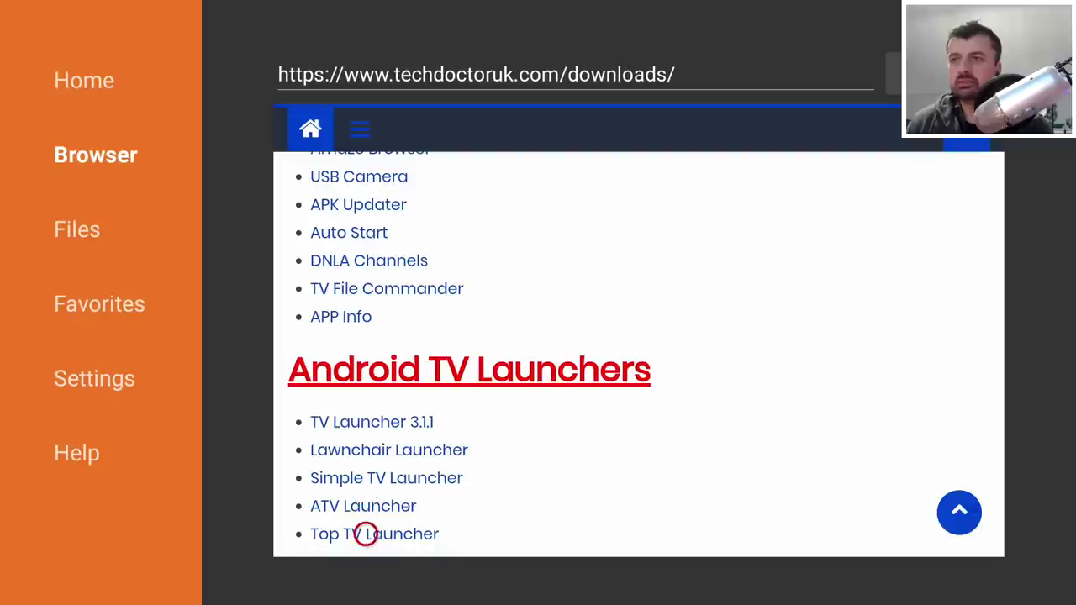
{"action": "left_click", "coordinate": [366, 506]}
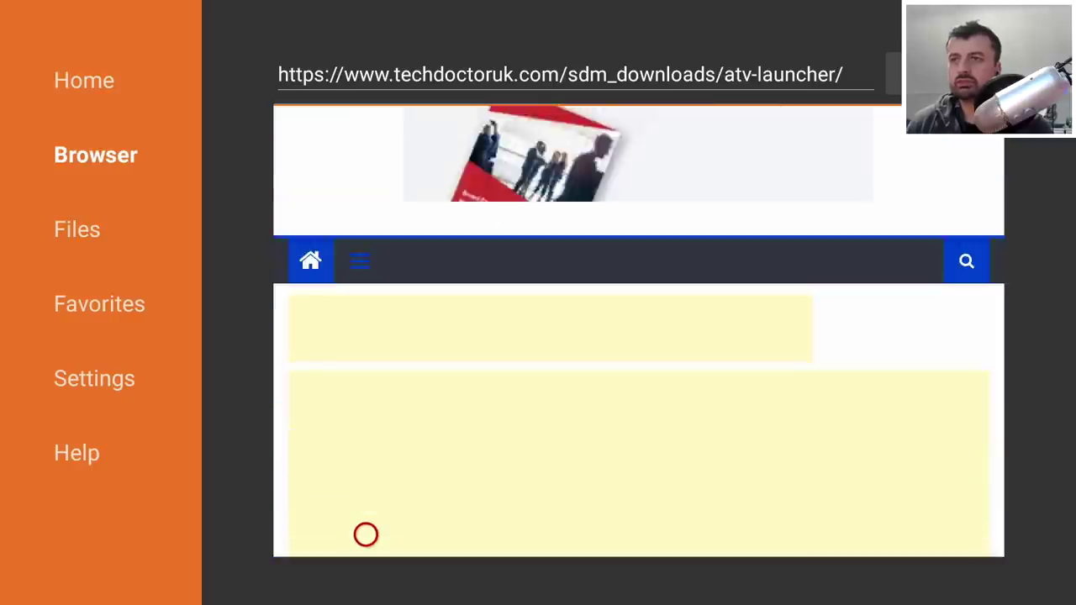
{"action": "scroll", "coordinate": [366, 534], "scroll_direction": "down", "scroll_amount": 10}
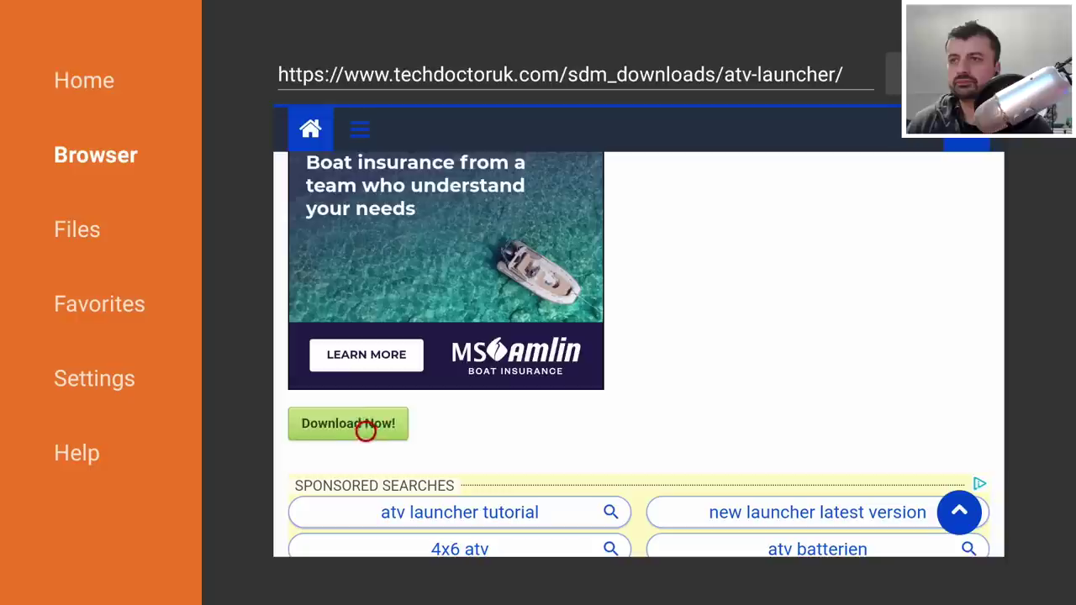
{"action": "left_click", "coordinate": [366, 430]}
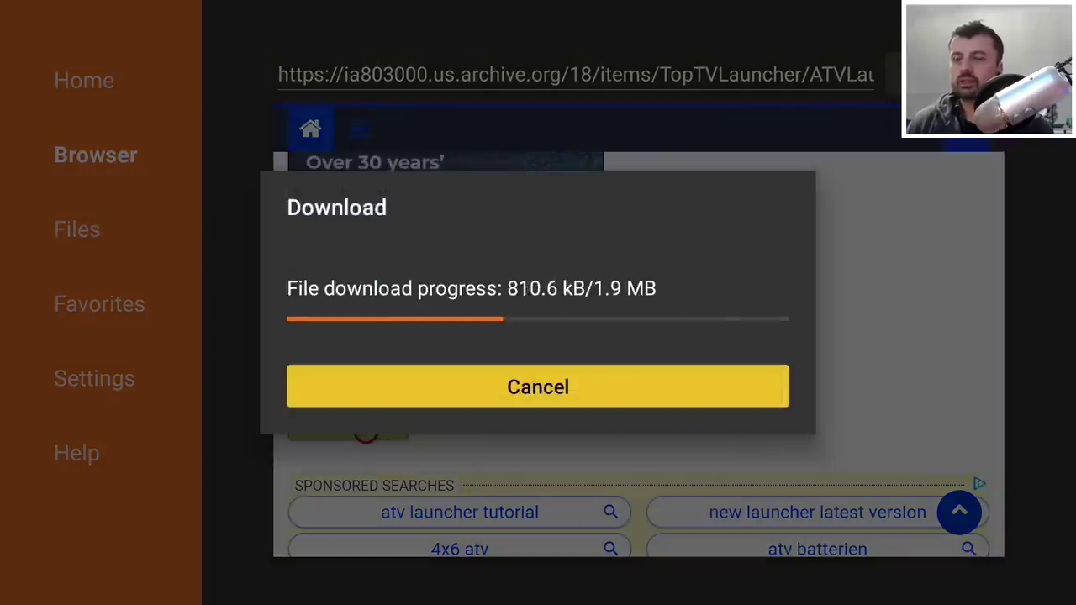
Step: Install the downloaded ATV Launcher file, finish with DONE, and go back Home
{"action": "key", "text": "Return"}
{"action": "key", "text": "Right"}
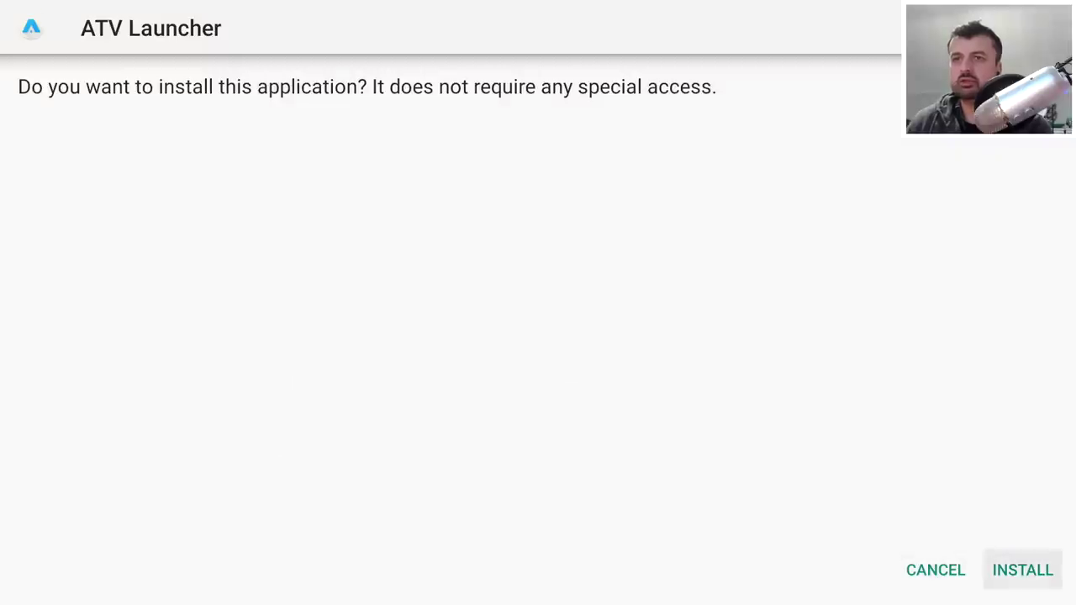
{"action": "key", "text": "Return"}
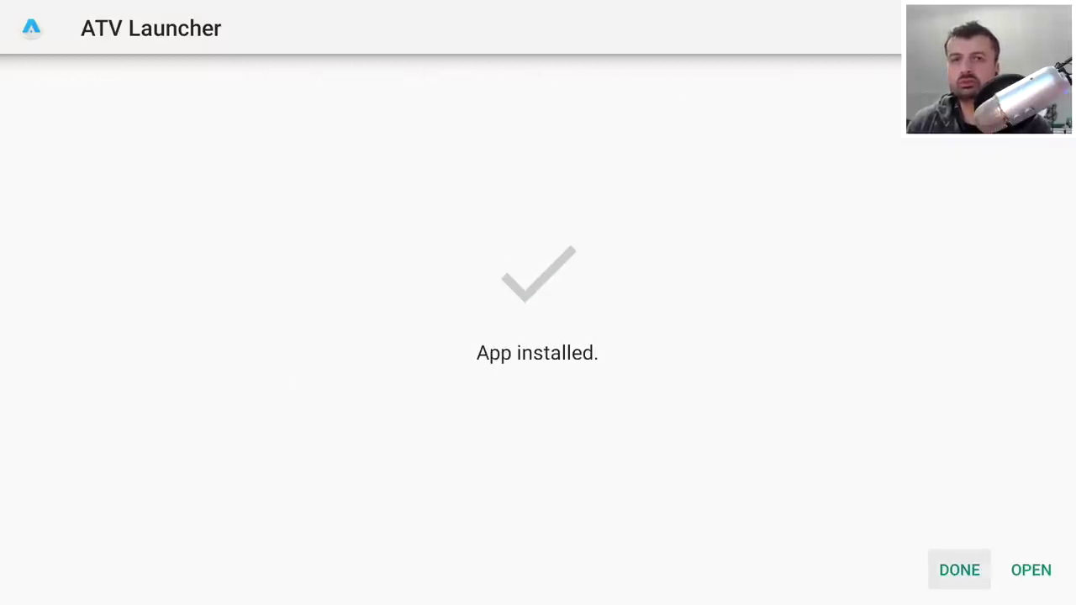
{"action": "key", "text": "Return"}
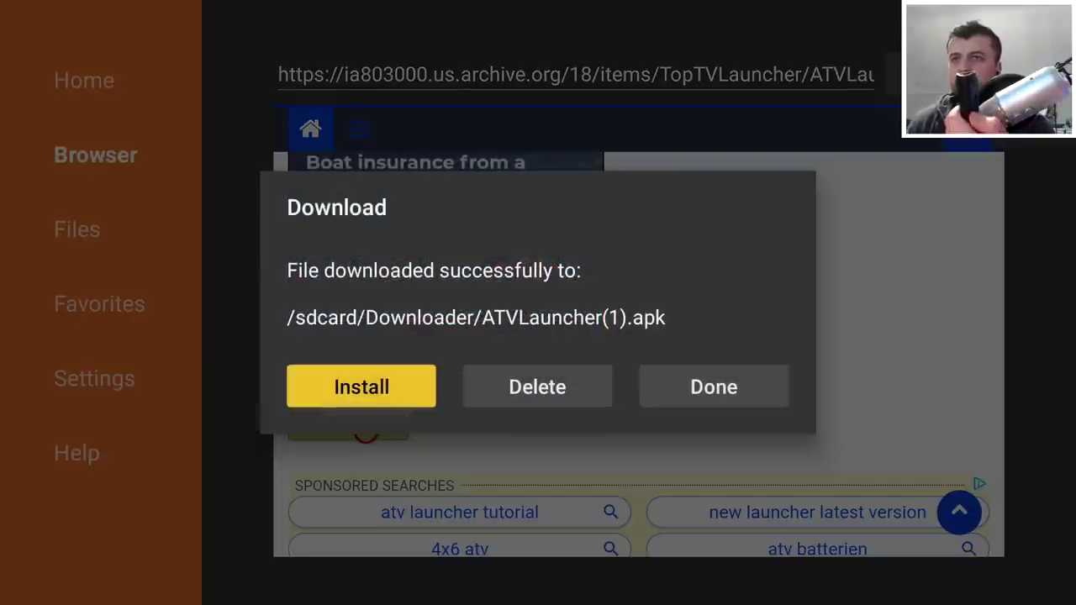
{"action": "key", "text": "Home"}
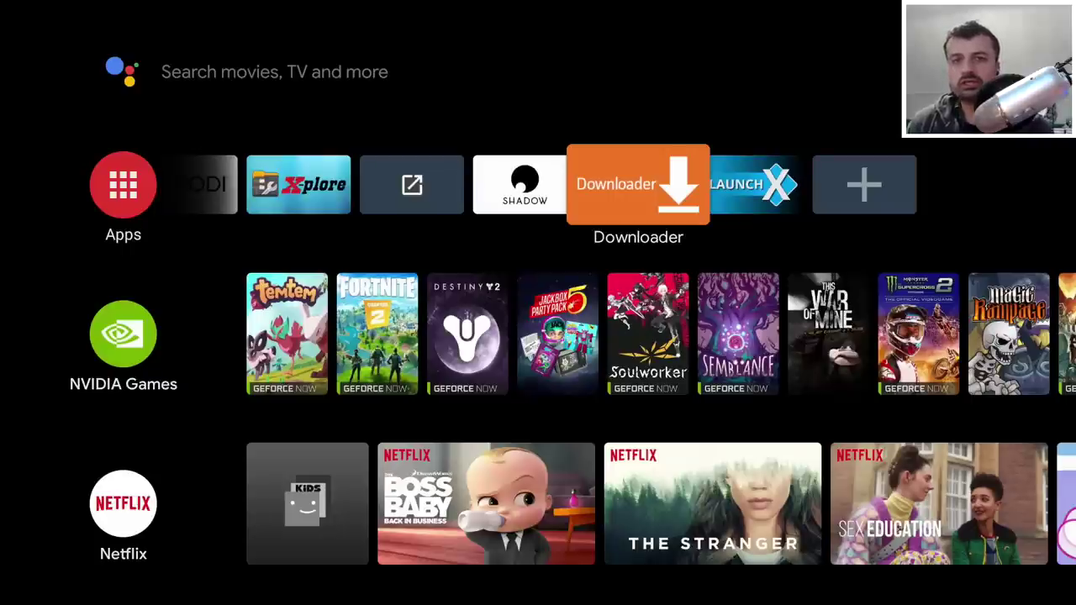
Step: Open Settings > Apps > See all apps
{"action": "key", "text": "Menu"}
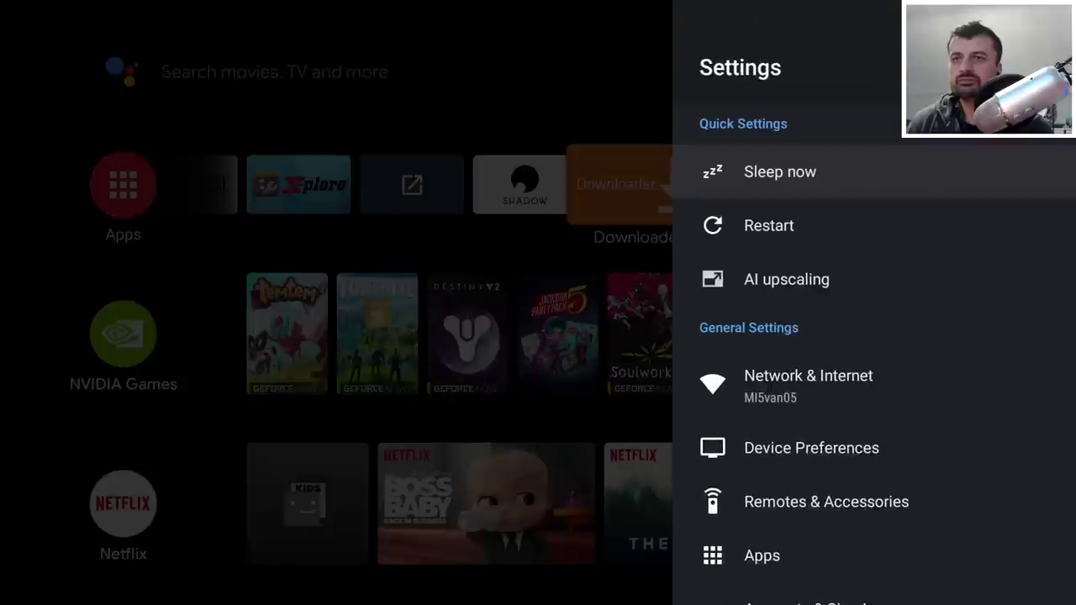
{"action": "key", "text": "Down"}
{"action": "key", "text": "Down"}
{"action": "key", "text": "Down"}
{"action": "key", "text": "Down"}
{"action": "key", "text": "Down"}
{"action": "key", "text": "Down"}
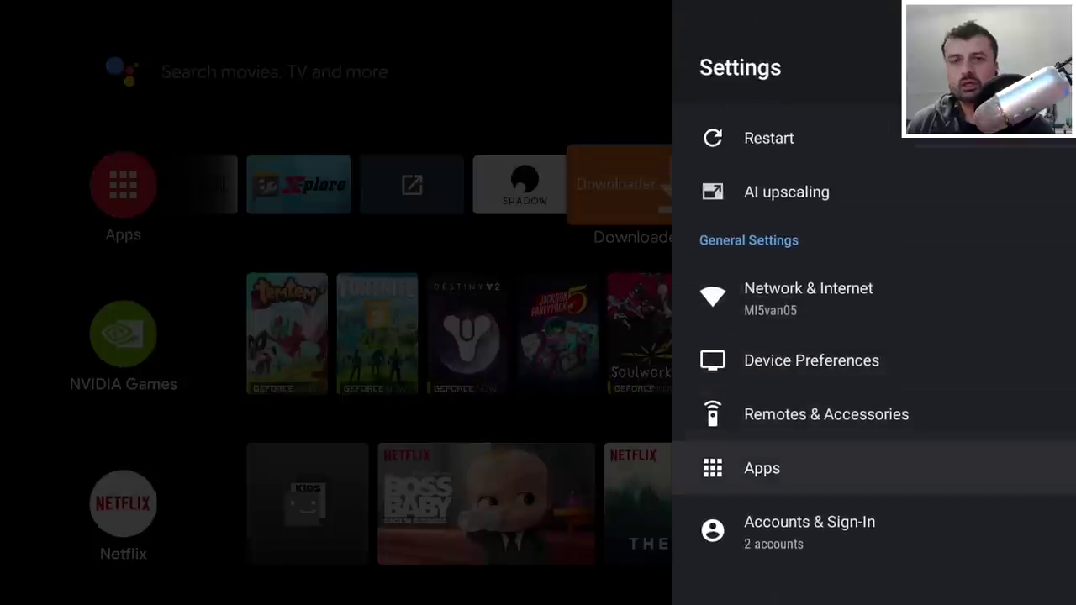
{"action": "key", "text": "Return"}
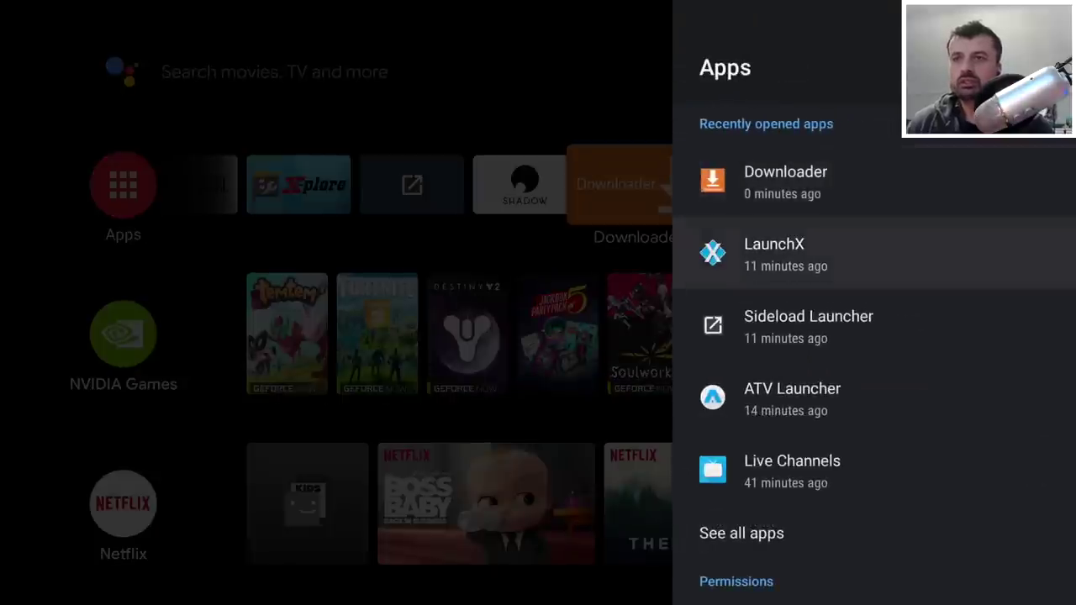
{"action": "key", "text": "Down"}
{"action": "key", "text": "Down"}
{"action": "key", "text": "Down"}
{"action": "key", "text": "Down"}
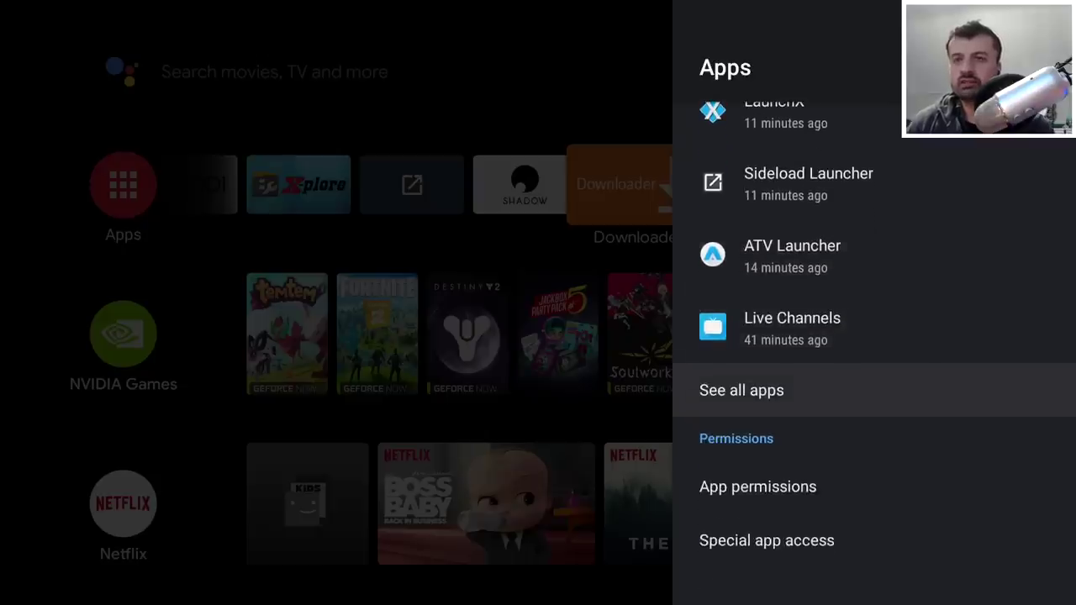
{"action": "key", "text": "Return"}
Step: Reveal system apps at the list's end and open Android TV Home's app info
{"action": "key", "text": "Down"}
{"action": "key", "text": "Down"}
{"action": "key", "text": "Down"}
{"action": "key", "text": "Down"}
{"action": "key", "text": "Down"}
{"action": "key", "text": "Down"}
{"action": "key", "text": "Down"}
{"action": "key", "text": "Down"}
{"action": "key", "text": "Down"}
{"action": "key", "text": "Down"}
{"action": "key", "text": "Down"}
{"action": "key", "text": "Down"}
{"action": "key", "text": "Down"}
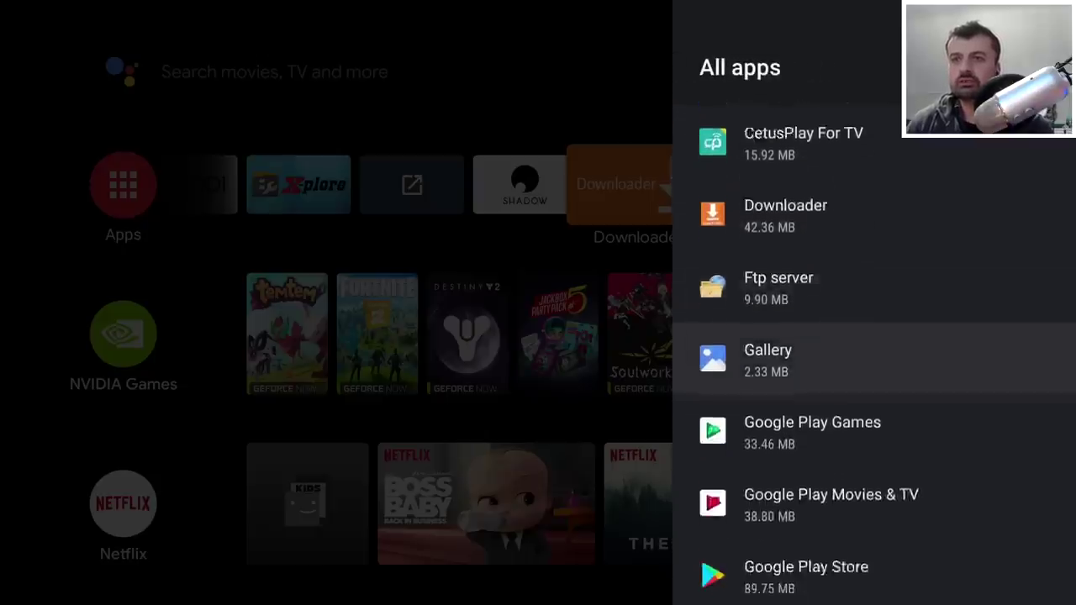
{"action": "key", "text": "Down"}
{"action": "key", "text": "Down"}
{"action": "key", "text": "Down"}
{"action": "key", "text": "Down"}
{"action": "key", "text": "Down"}
{"action": "key", "text": "Down"}
{"action": "key", "text": "Down"}
{"action": "key", "text": "Down"}
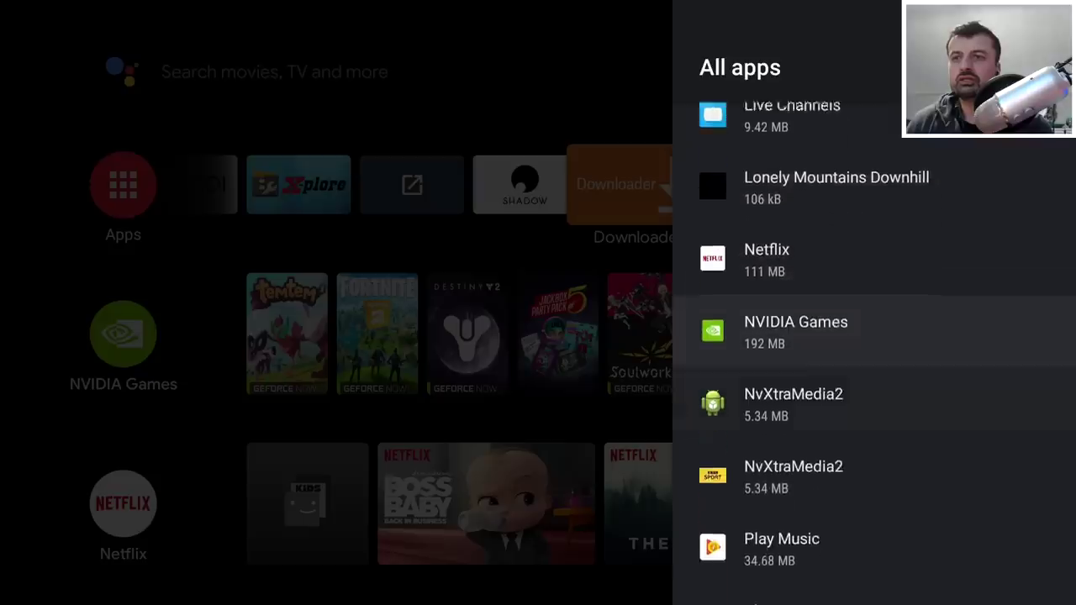
{"action": "key", "text": "Down"}
{"action": "key", "text": "Down"}
{"action": "key", "text": "Down"}
{"action": "key", "text": "Down"}
{"action": "key", "text": "Down"}
{"action": "key", "text": "Down"}
{"action": "key", "text": "Down"}
{"action": "key", "text": "Down"}
{"action": "key", "text": "Down"}
{"action": "key", "text": "Down"}
{"action": "key", "text": "Down"}
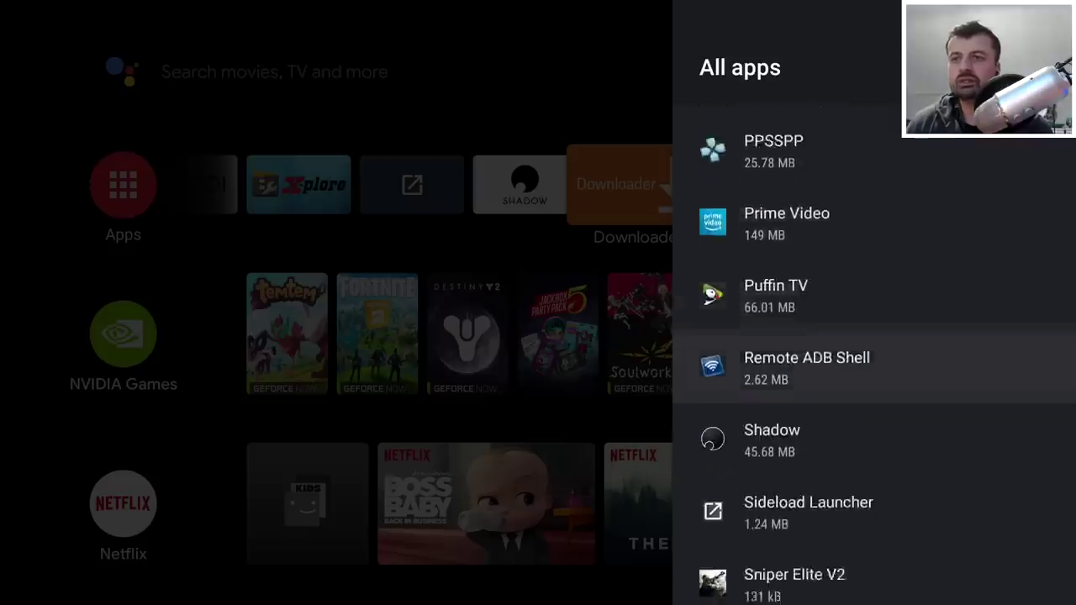
{"action": "key", "text": "Down"}
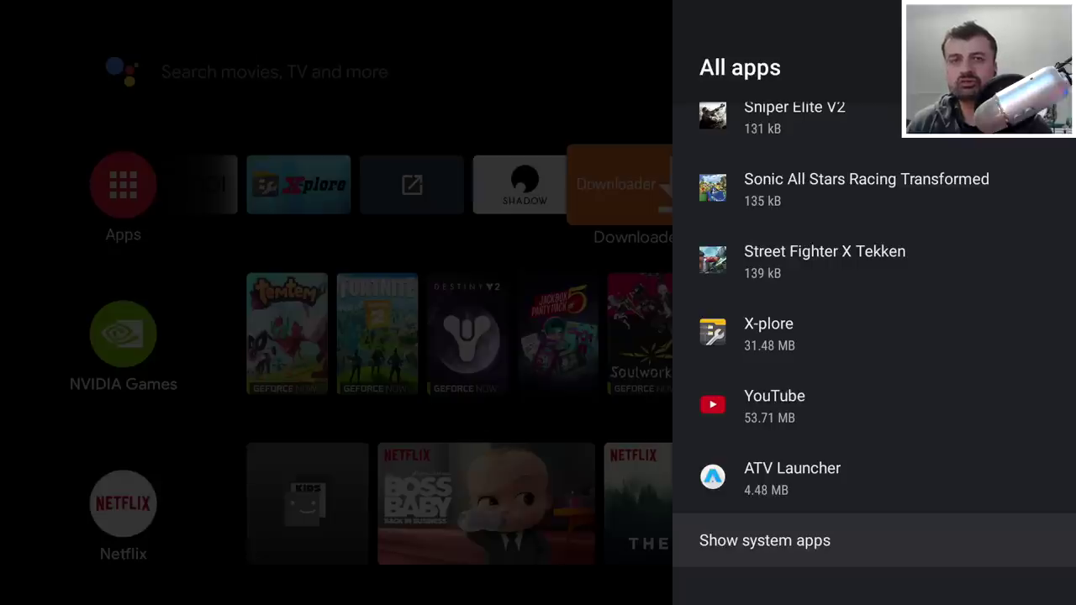
{"action": "key", "text": "Return"}
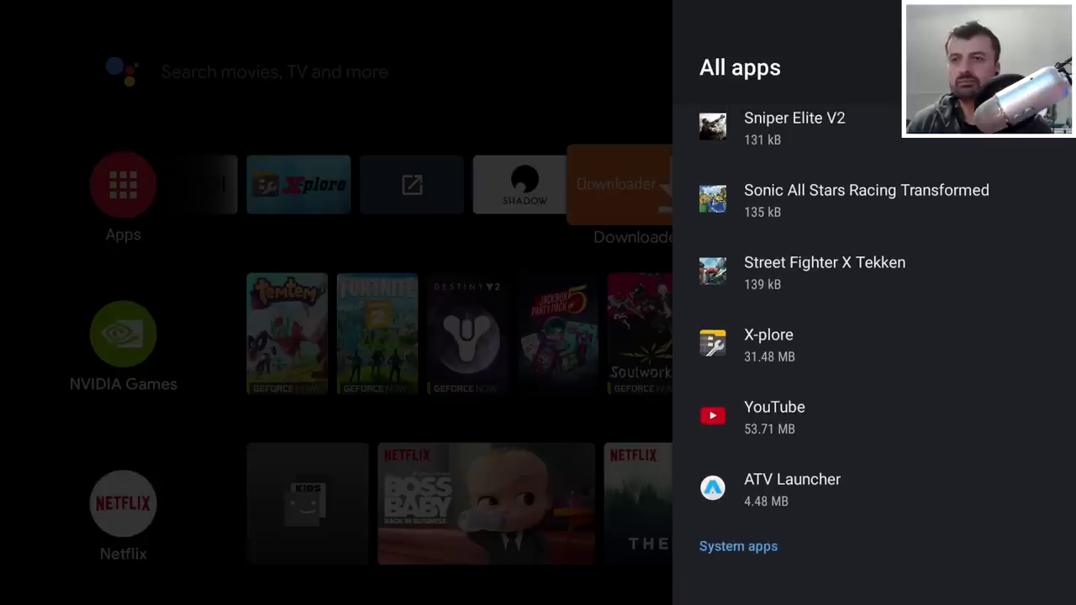
{"action": "key", "text": "Down"}
{"action": "key", "text": "Down"}
{"action": "key", "text": "Down"}
{"action": "key", "text": "Down"}
{"action": "key", "text": "Down"}
{"action": "key", "text": "Down"}
{"action": "key", "text": "Down"}
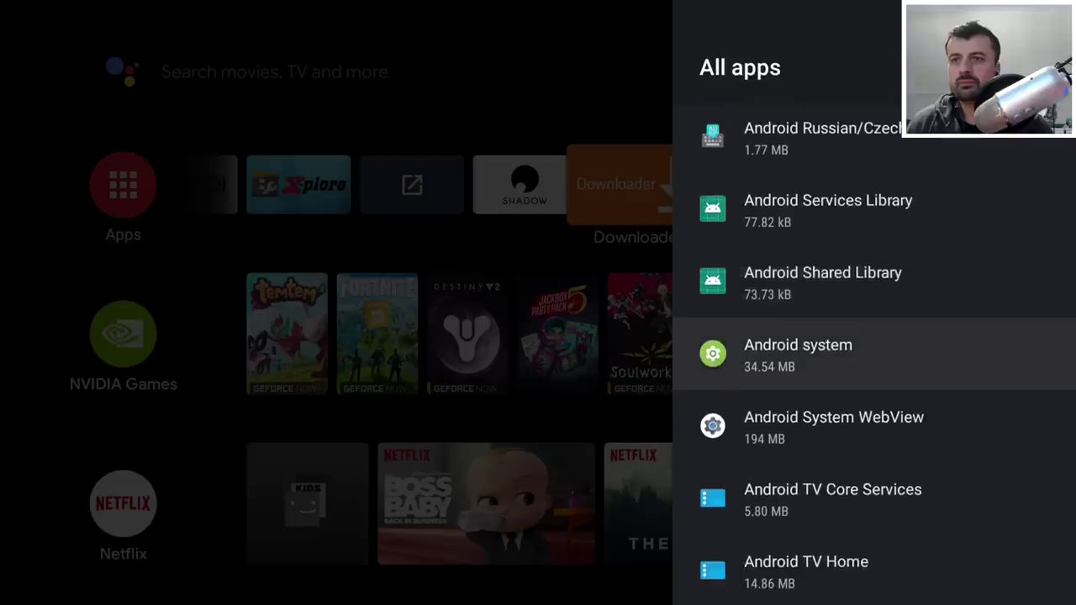
{"action": "key", "text": "Down"}
{"action": "key", "text": "Down"}
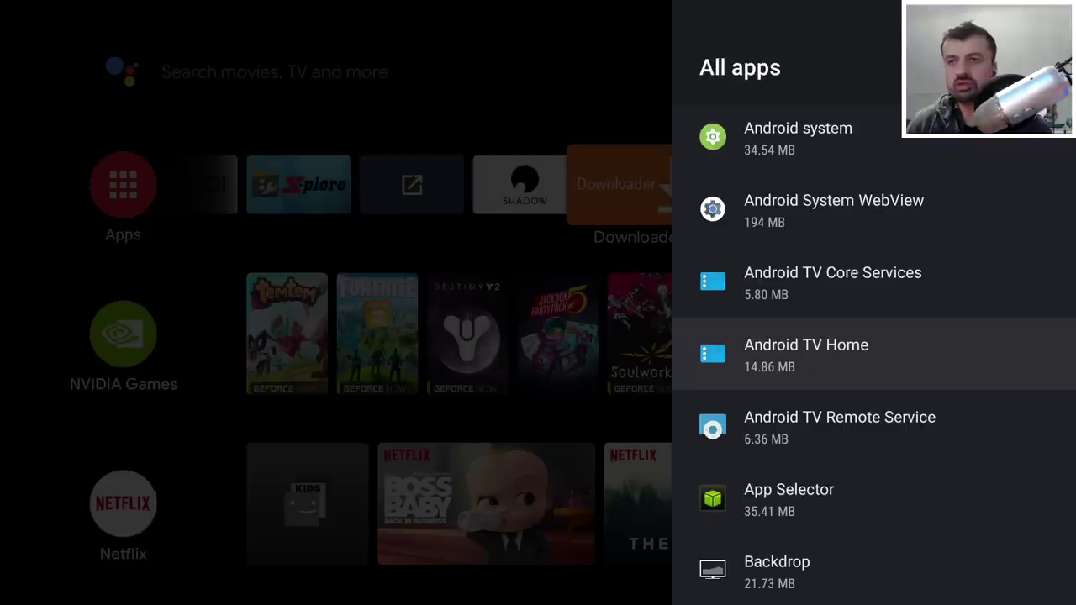
{"action": "key", "text": "Return"}
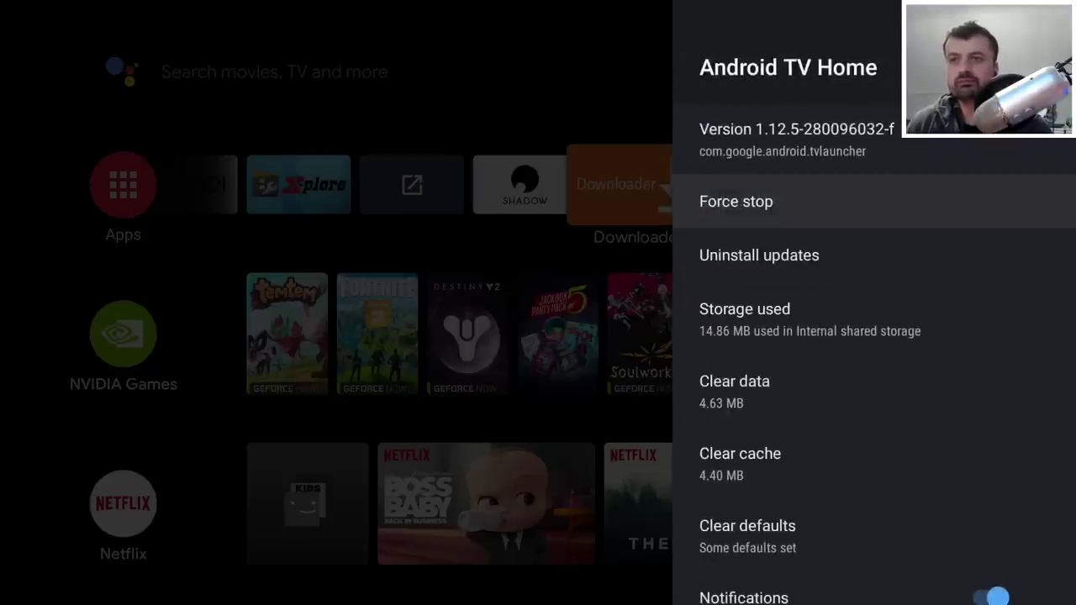
Step: Clear Android TV Home's defaults with OK, then press Home to get the launcher chooser
{"action": "key", "text": "Down"}
{"action": "key", "text": "Down"}
{"action": "key", "text": "Down"}
{"action": "key", "text": "Down"}
{"action": "key", "text": "Down"}
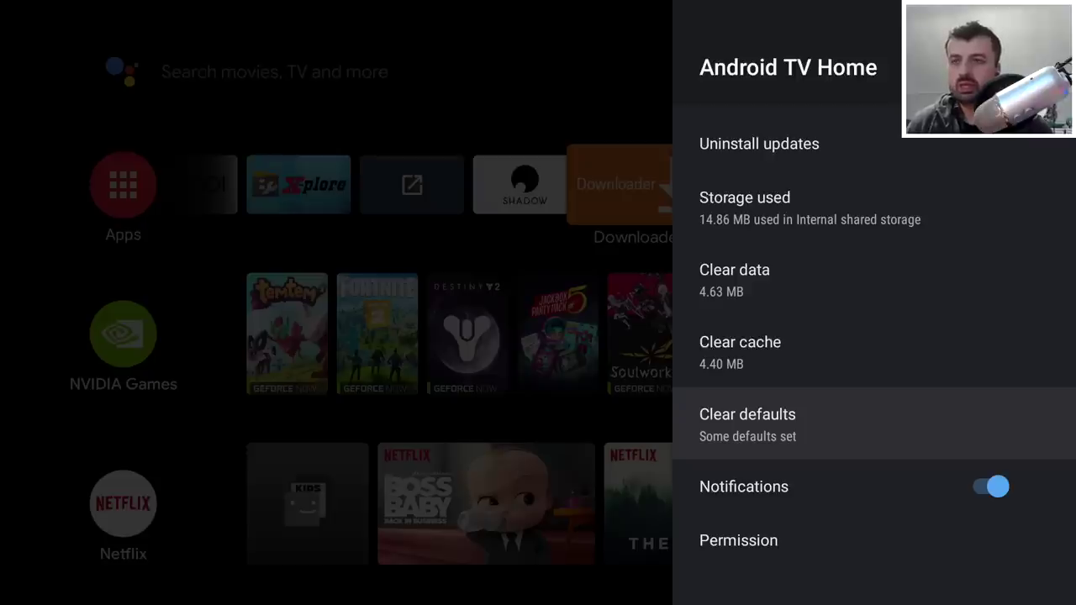
{"action": "key", "text": "Return"}
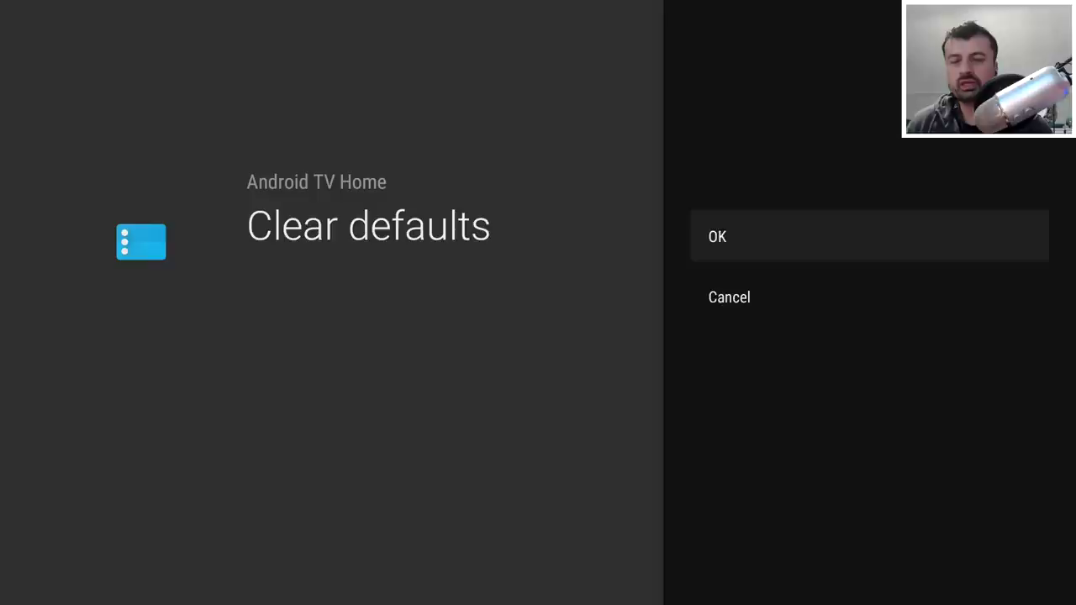
{"action": "key", "text": "Return"}
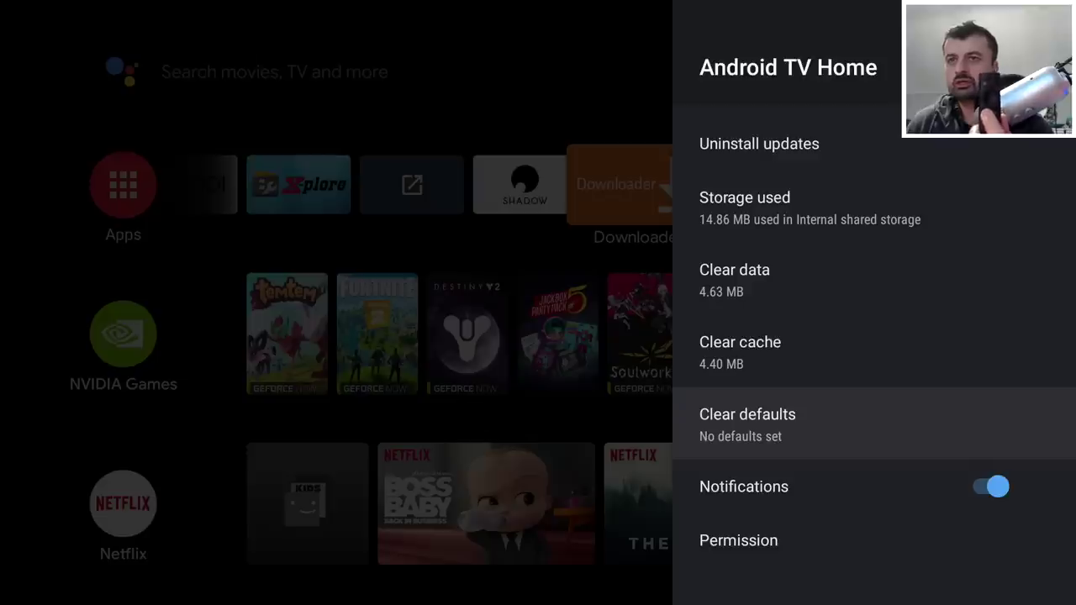
{"action": "key", "text": "Home"}
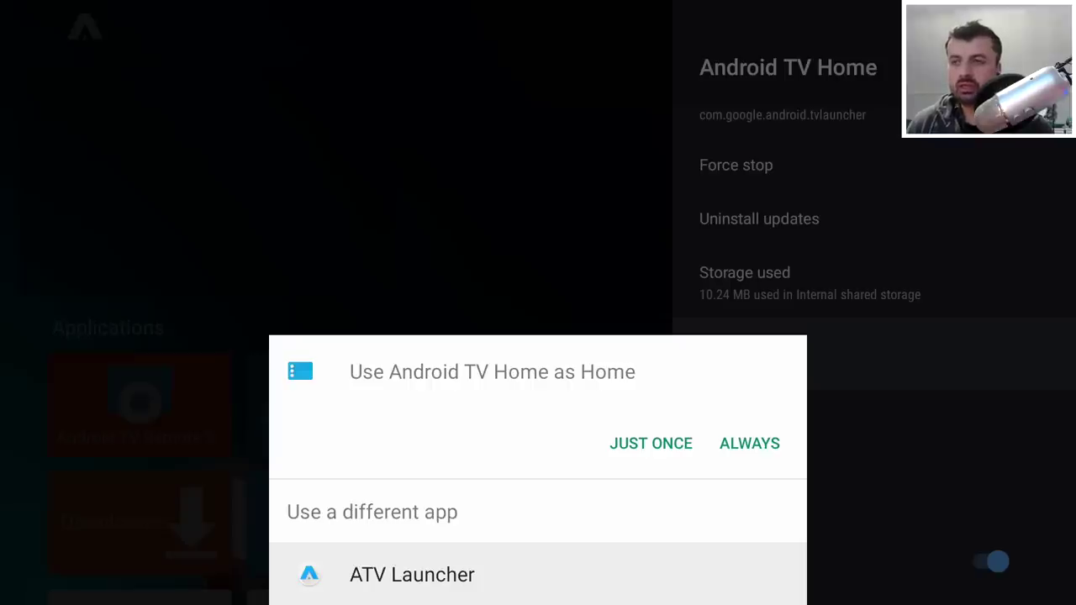
Step: Choose ATV Launcher in the chooser, then press Home and select ALWAYS to keep it
{"action": "key", "text": "Return"}
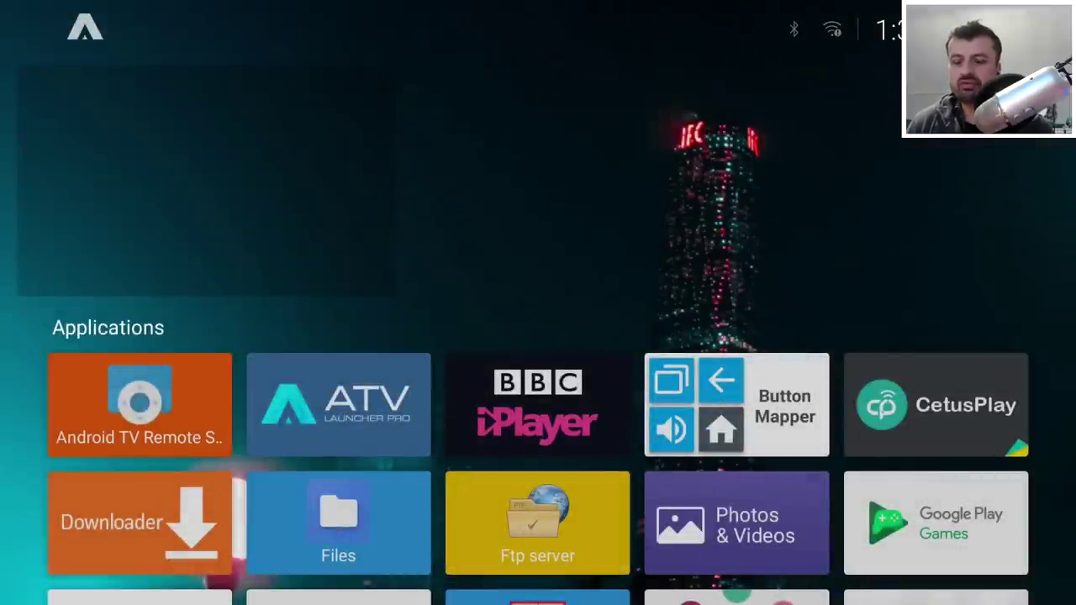
{"action": "key", "text": "Home"}
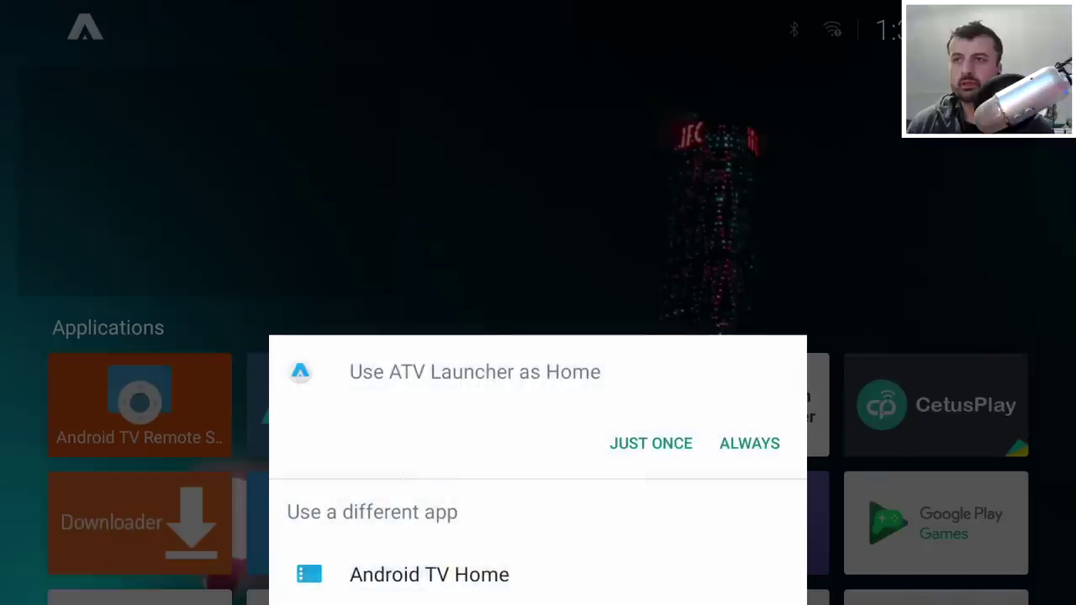
{"action": "key", "text": "Down"}
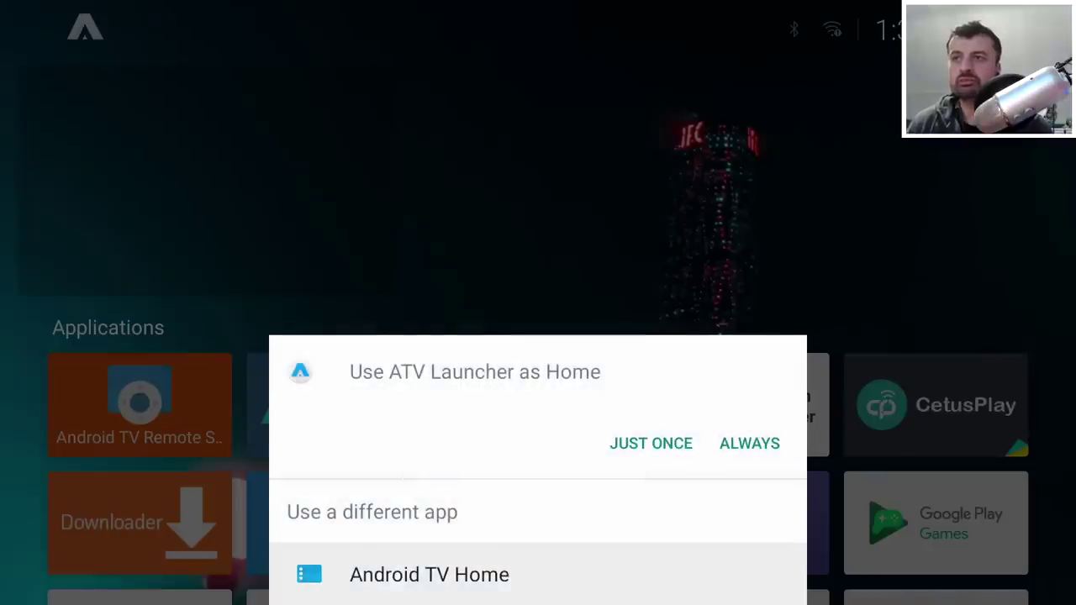
{"action": "key", "text": "Up"}
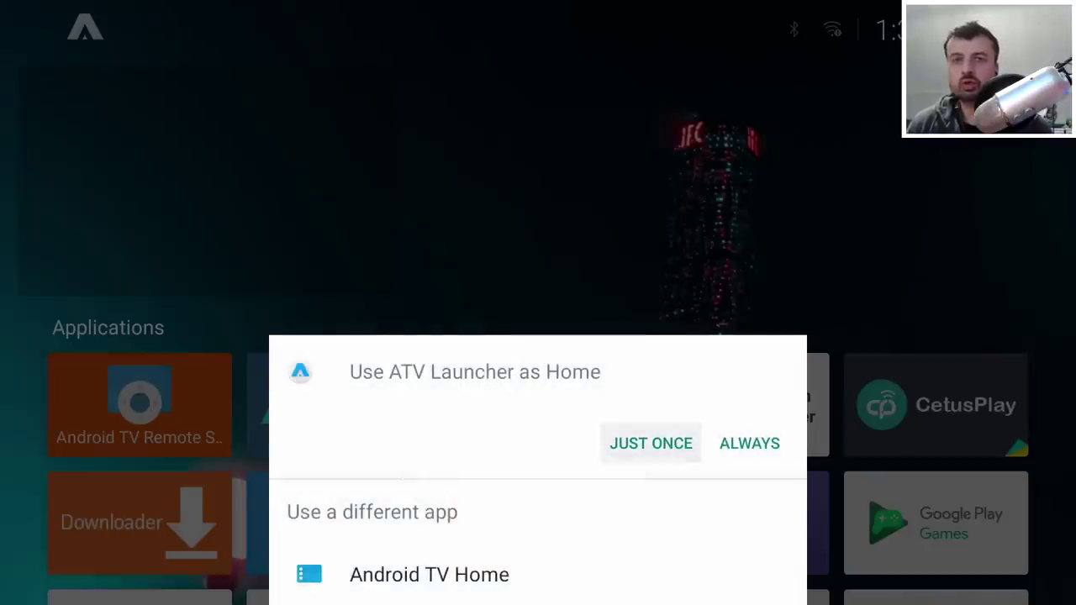
{"action": "key", "text": "Right"}
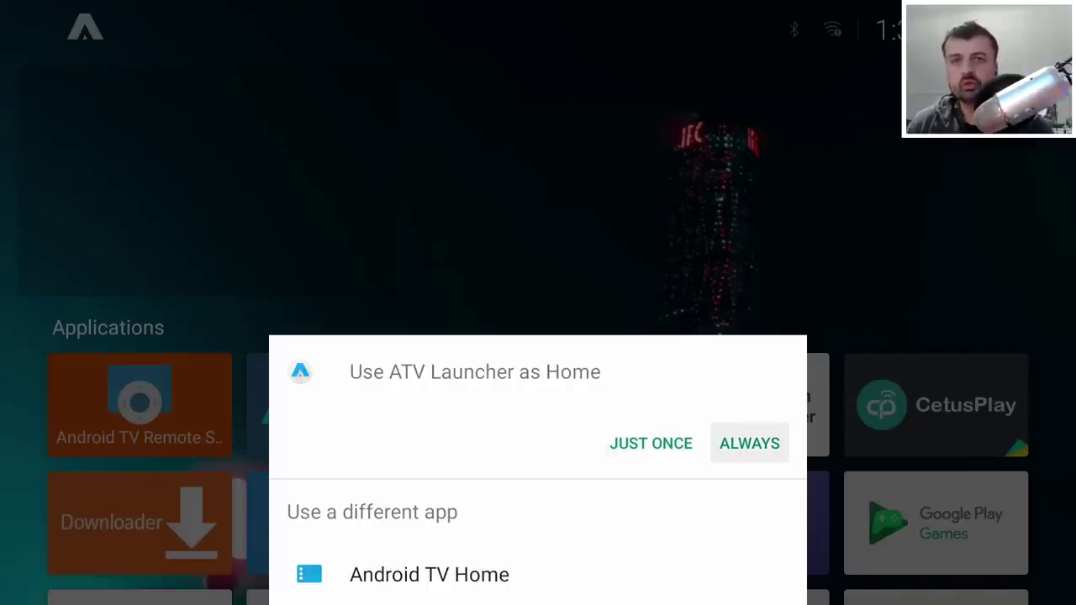
{"action": "key", "text": "Return"}
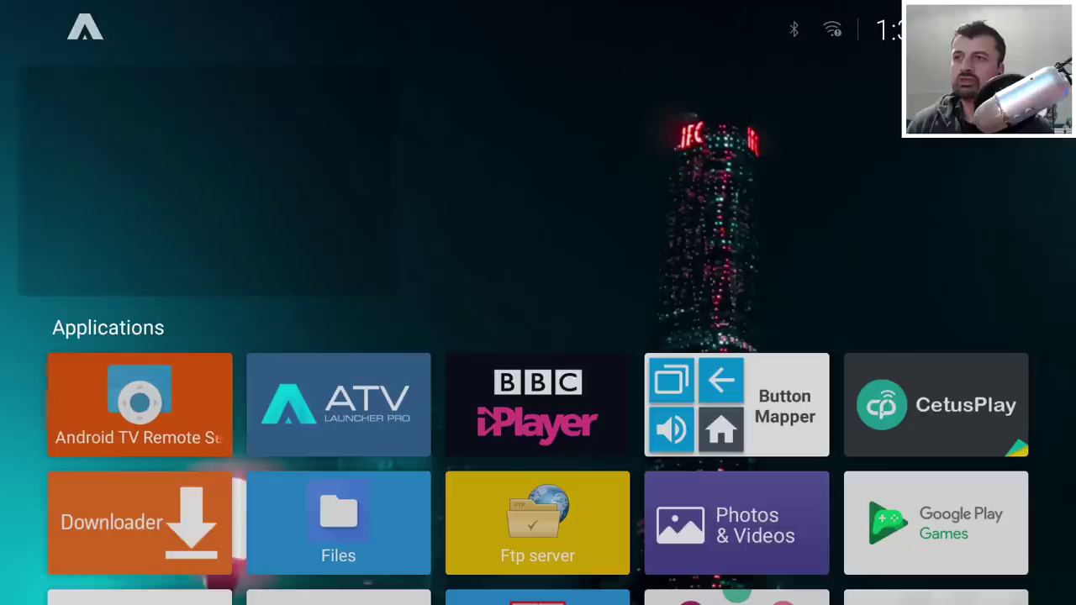
Step: Move focus in the ATV Launcher Pro grid down to Downloader, then back to the top
{"action": "key", "text": "Down"}
{"action": "key", "text": "Down"}
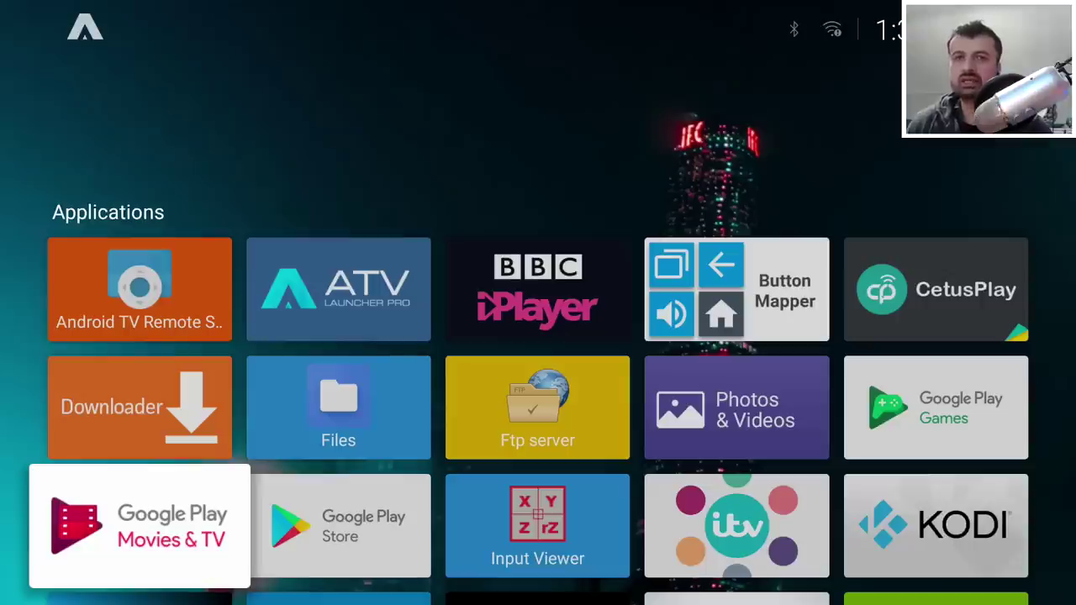
{"action": "key", "text": "Up"}
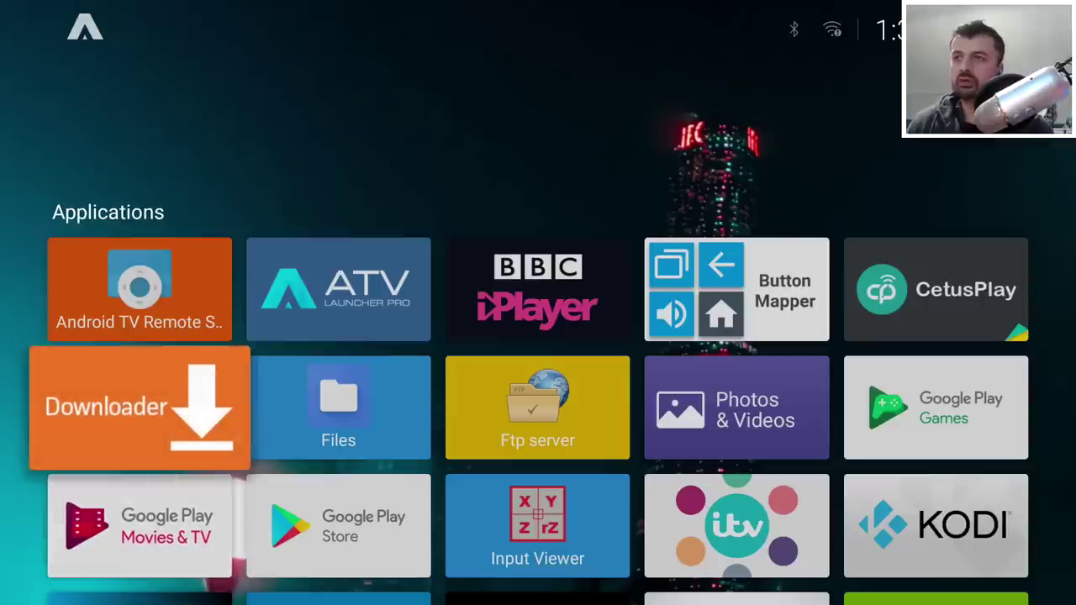
{"action": "key", "text": "Up"}
{"action": "key", "text": "Up"}
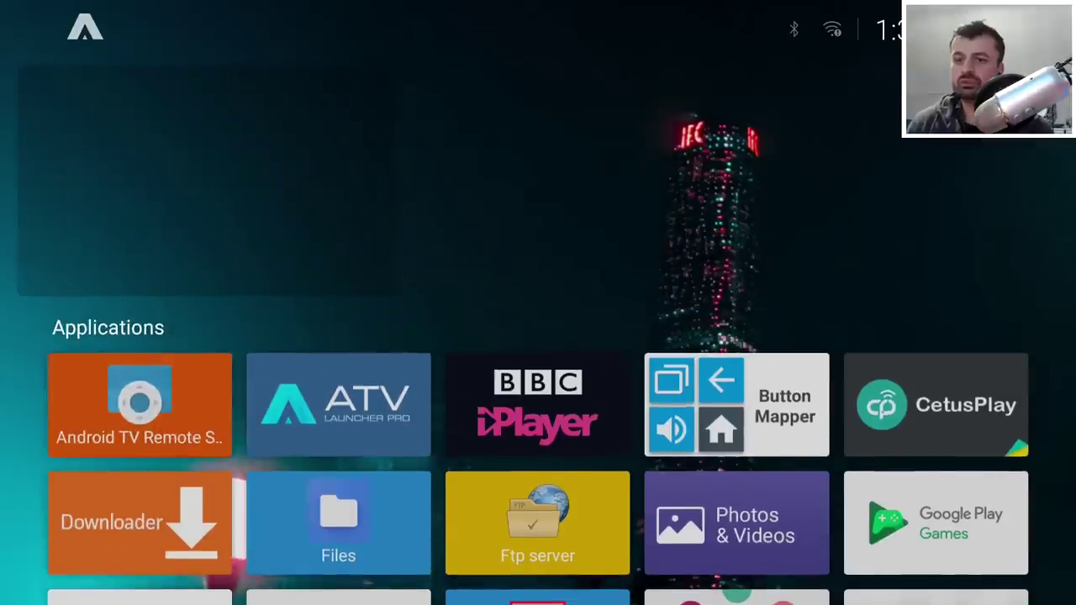
Step: Go from the widget menu to Launcher Settings > Applications grid settings
{"action": "key", "text": "Return"}
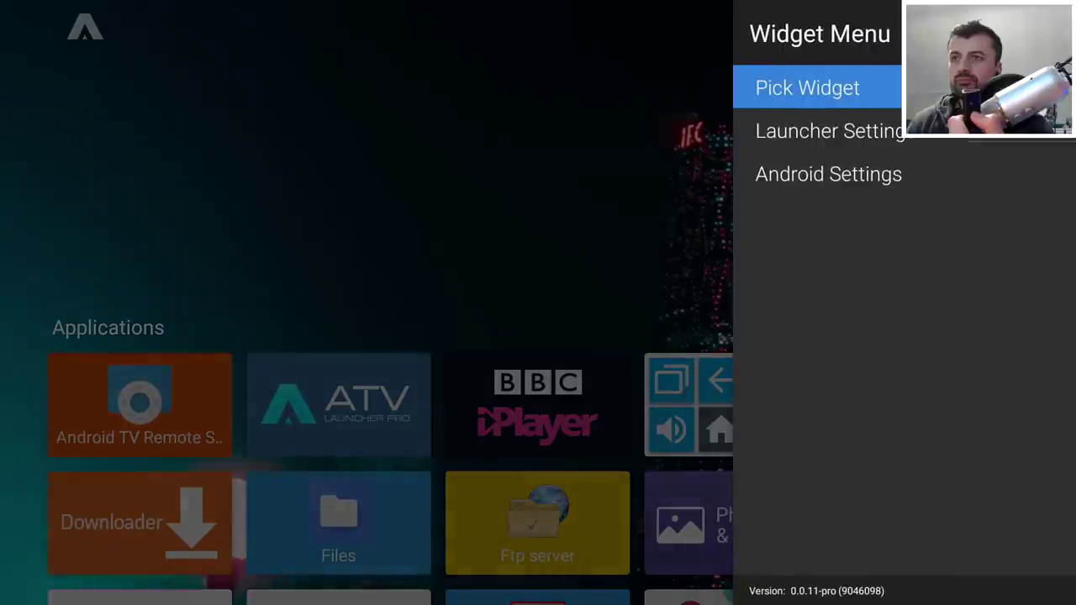
{"action": "key", "text": "Down"}
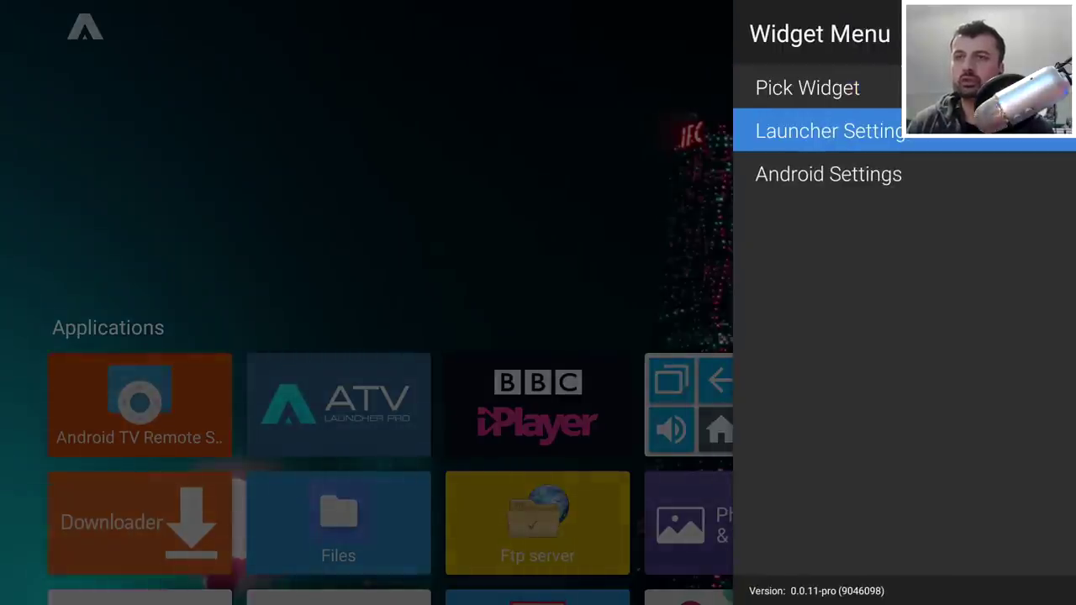
{"action": "key", "text": "Return"}
{"action": "key", "text": "Down"}
{"action": "key", "text": "Down"}
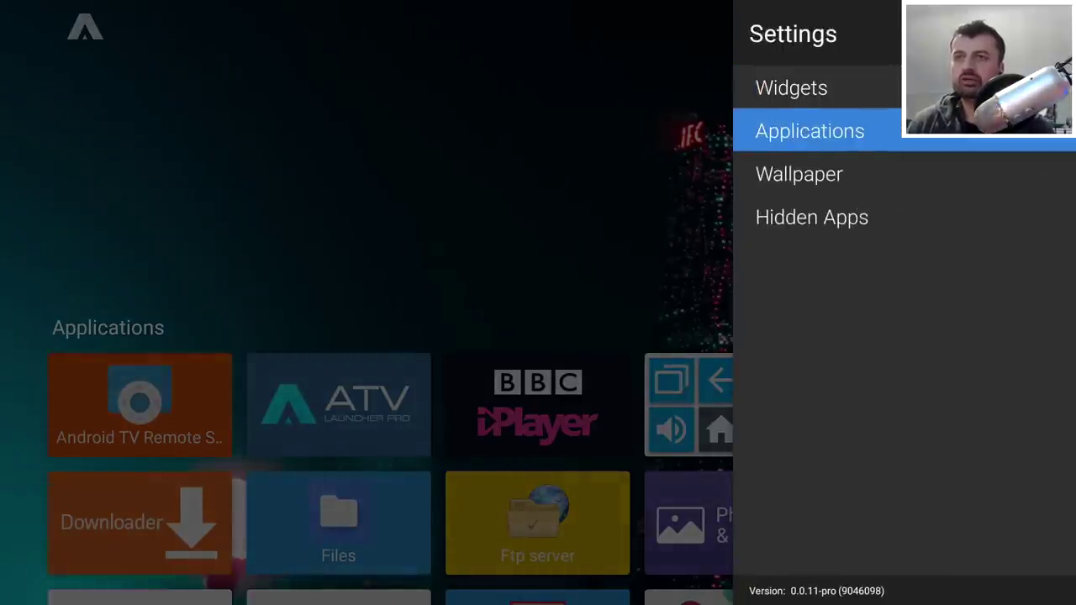
{"action": "key", "text": "Up"}
{"action": "key", "text": "Return"}
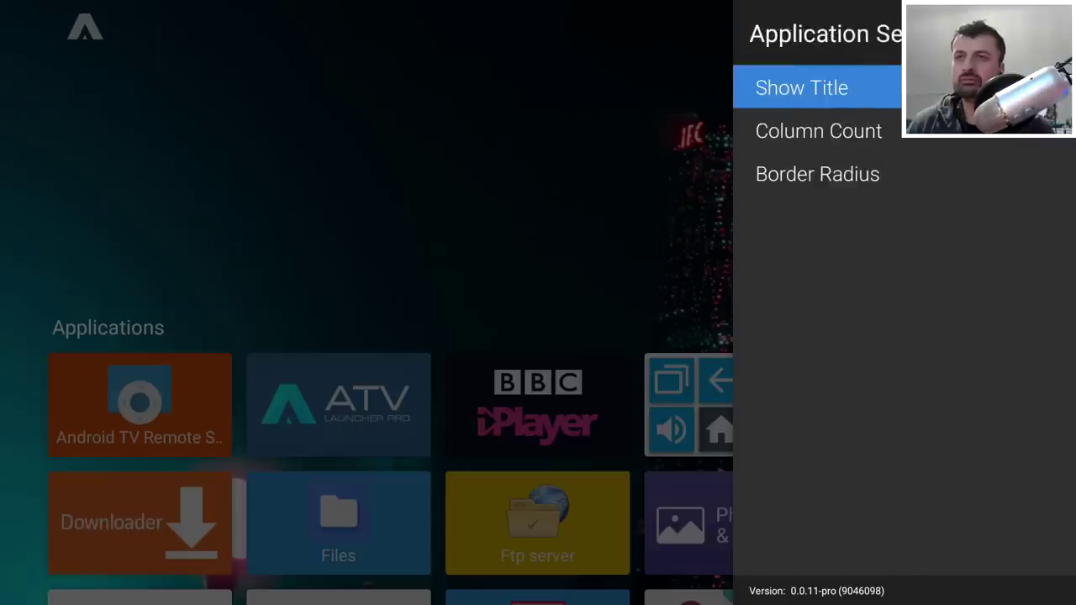
Step: Hide and restore the Applications row title, then bring up Column Count at 5
{"action": "key", "text": "Down"}
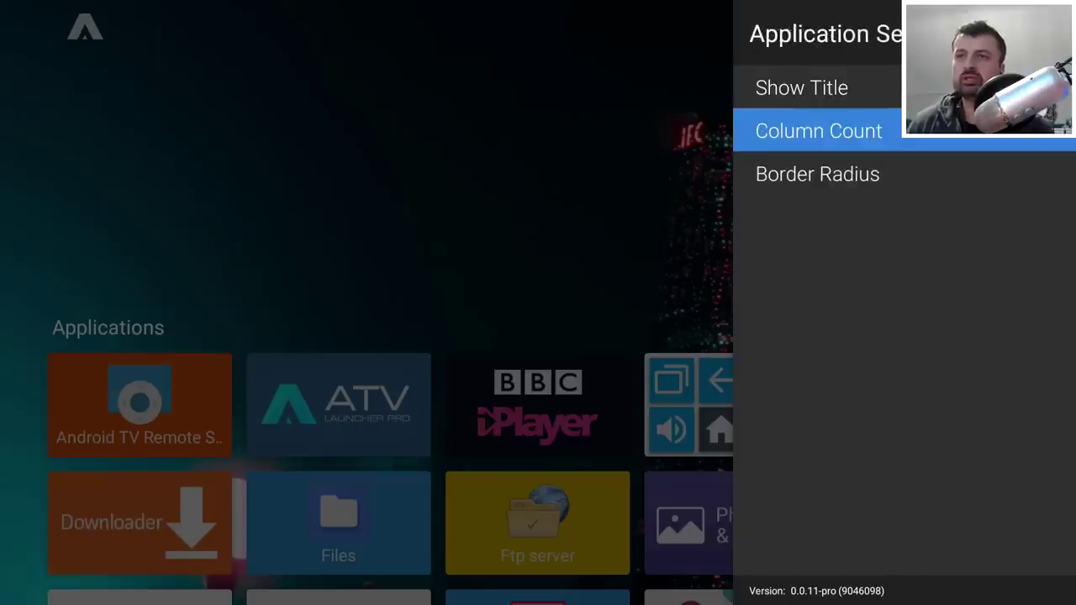
{"action": "key", "text": "Up"}
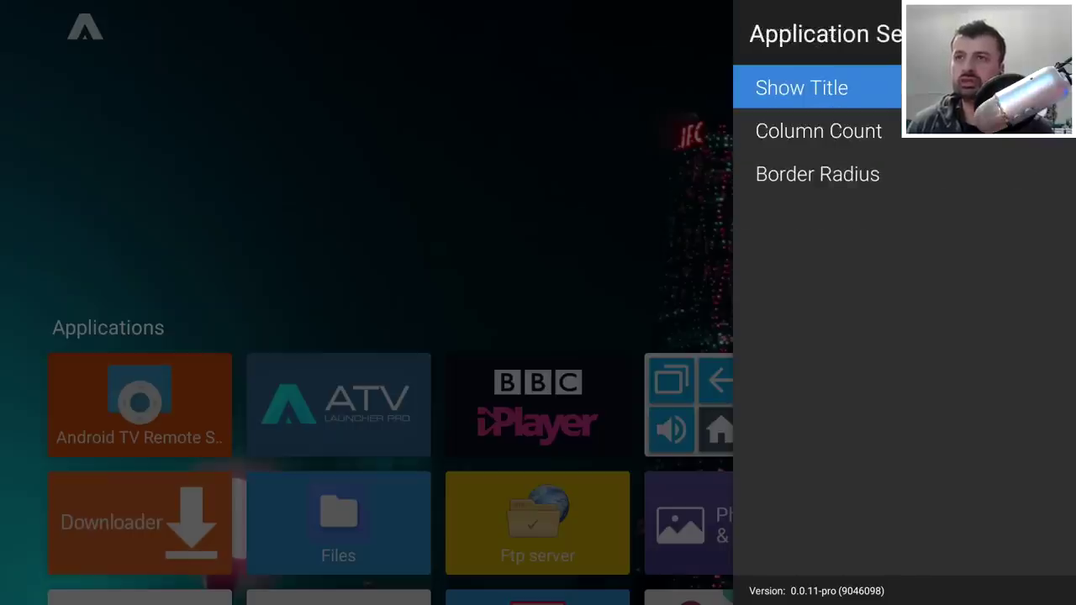
{"action": "key", "text": "Return"}
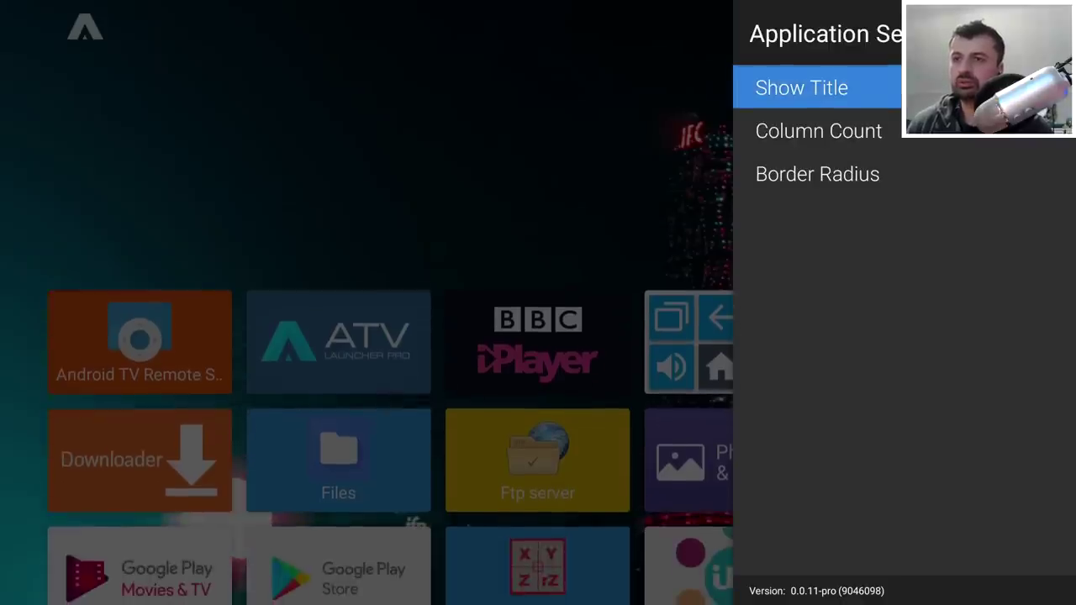
{"action": "key", "text": "Return"}
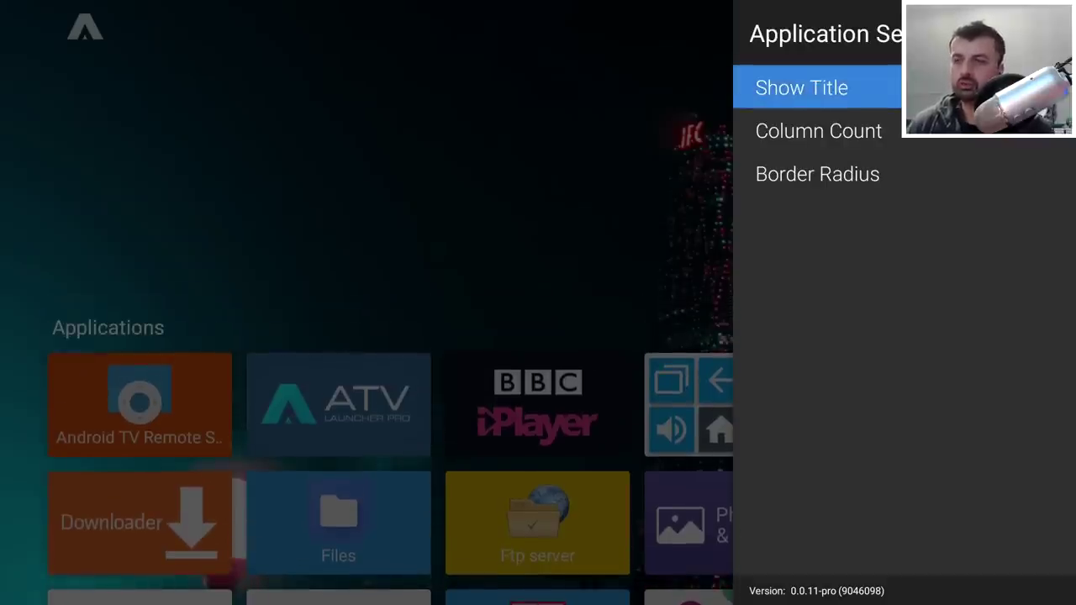
{"action": "key", "text": "Down"}
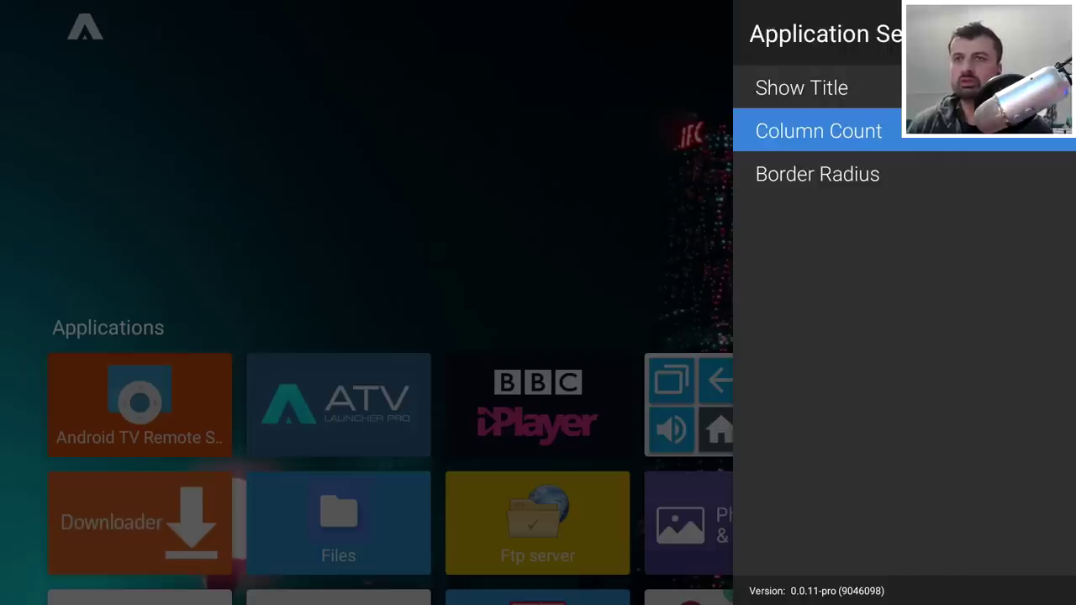
{"action": "key", "text": "Return"}
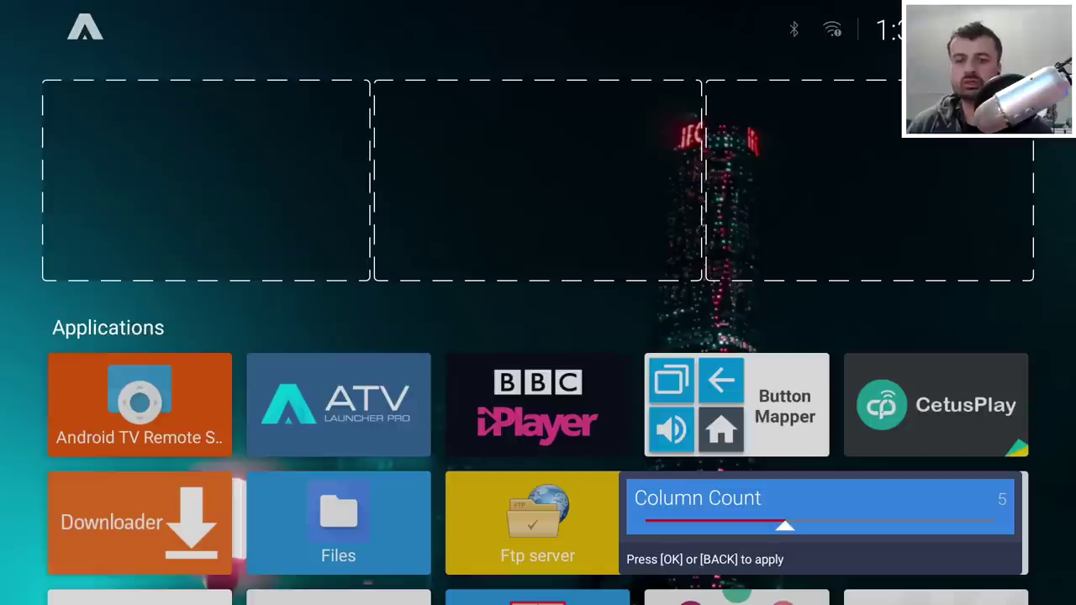
Step: Reduce the app grid to 3 columns and browse the larger tiles down to Files
{"action": "key", "text": "Left"}
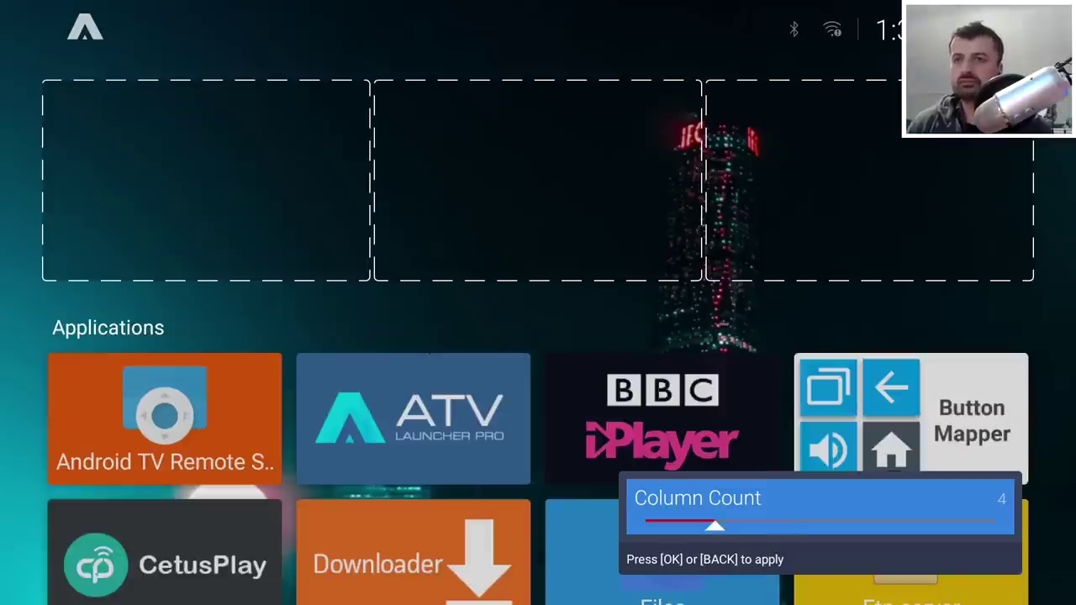
{"action": "key", "text": "Left"}
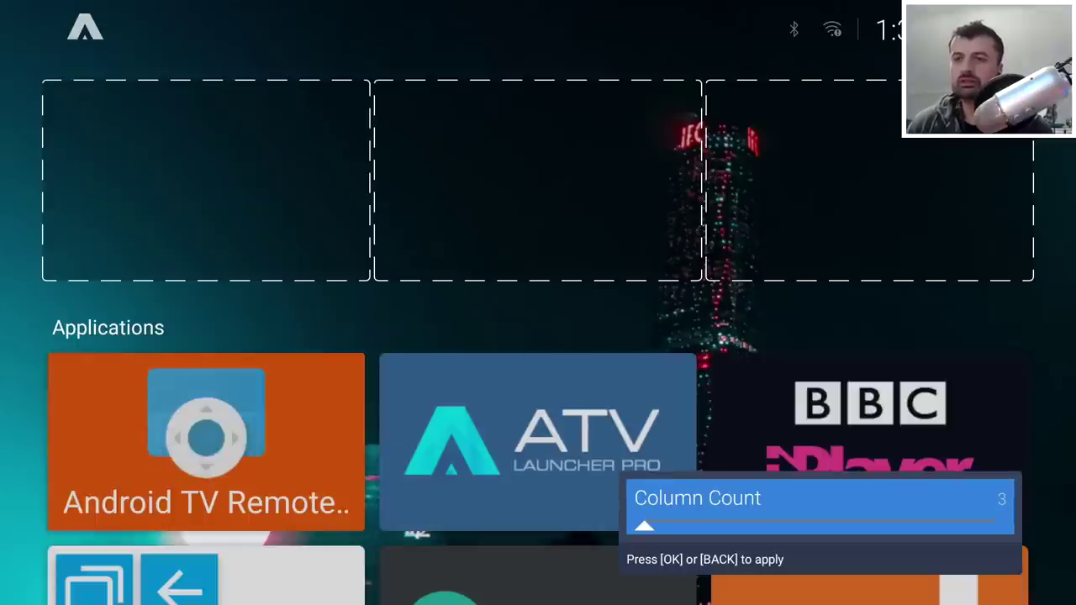
{"action": "key", "text": "Return"}
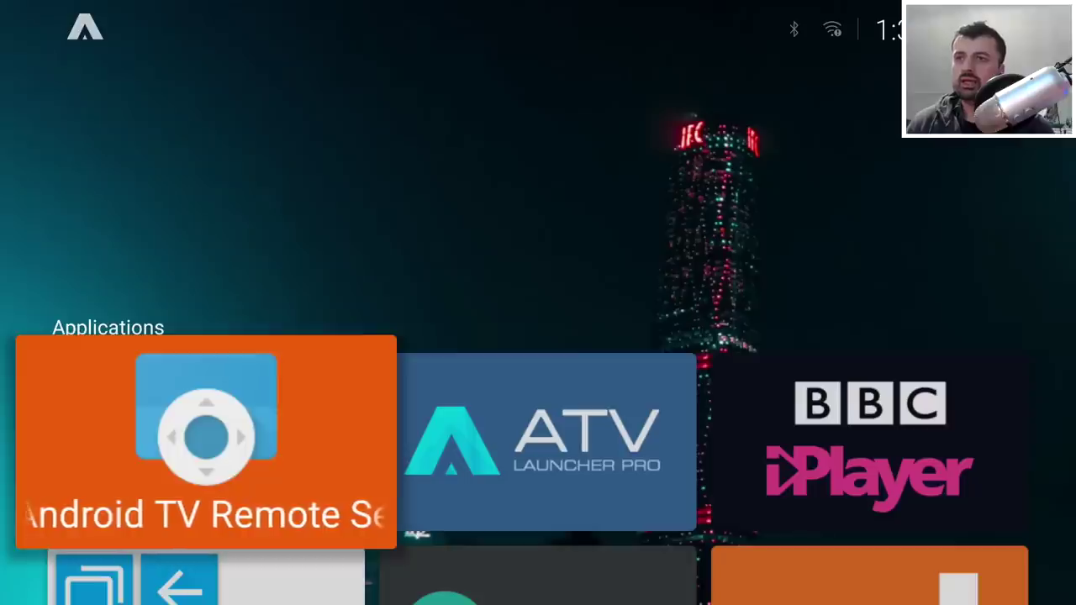
{"action": "key", "text": "Down"}
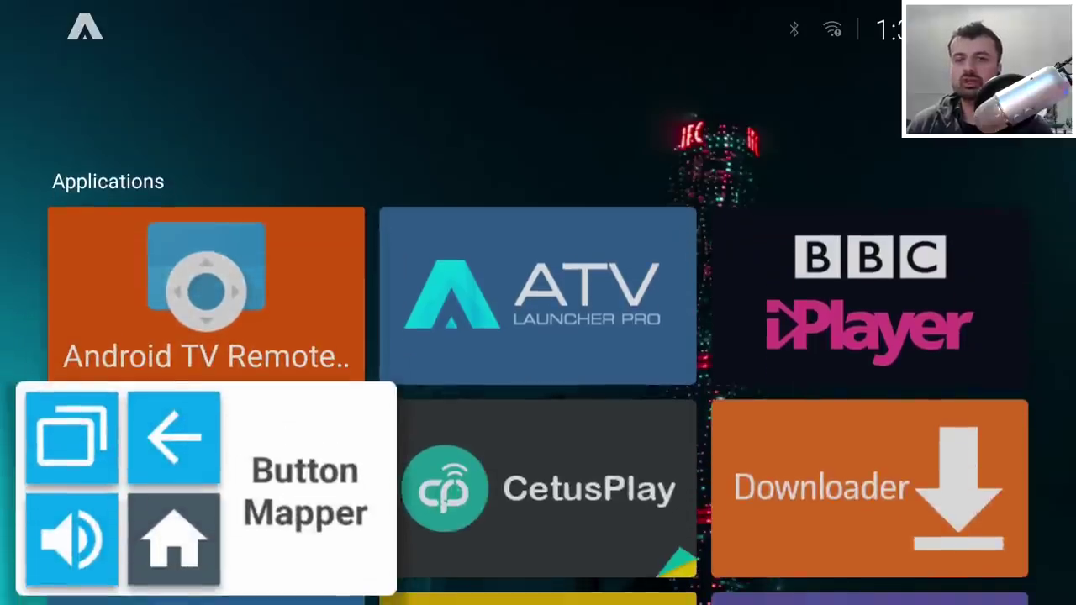
{"action": "key", "text": "Down"}
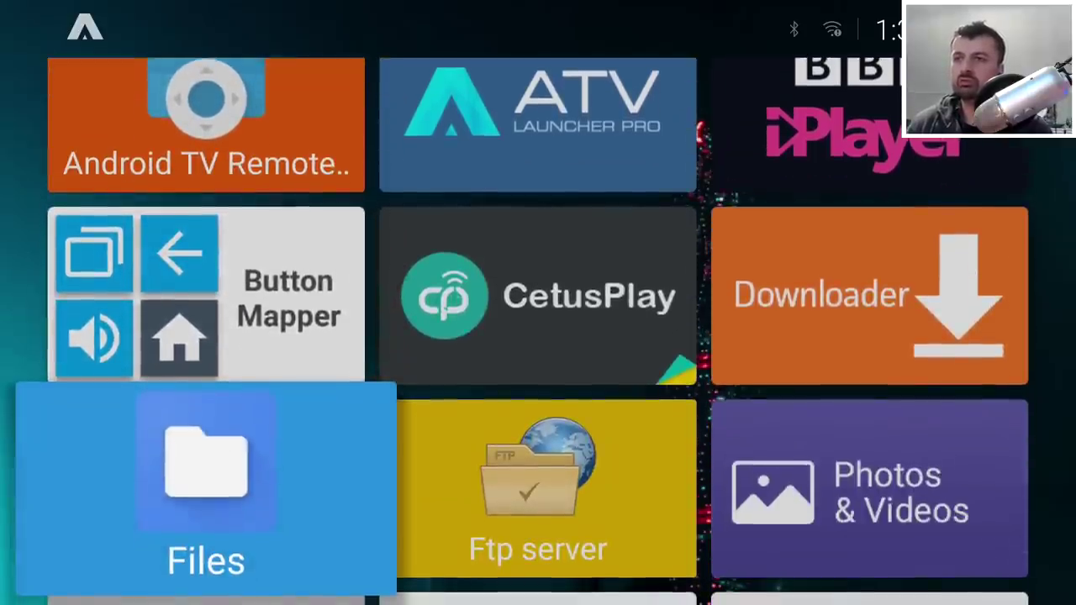
{"action": "key", "text": "Down"}
{"action": "key", "text": "Down"}
{"action": "key", "text": "Up"}
{"action": "key", "text": "Up"}
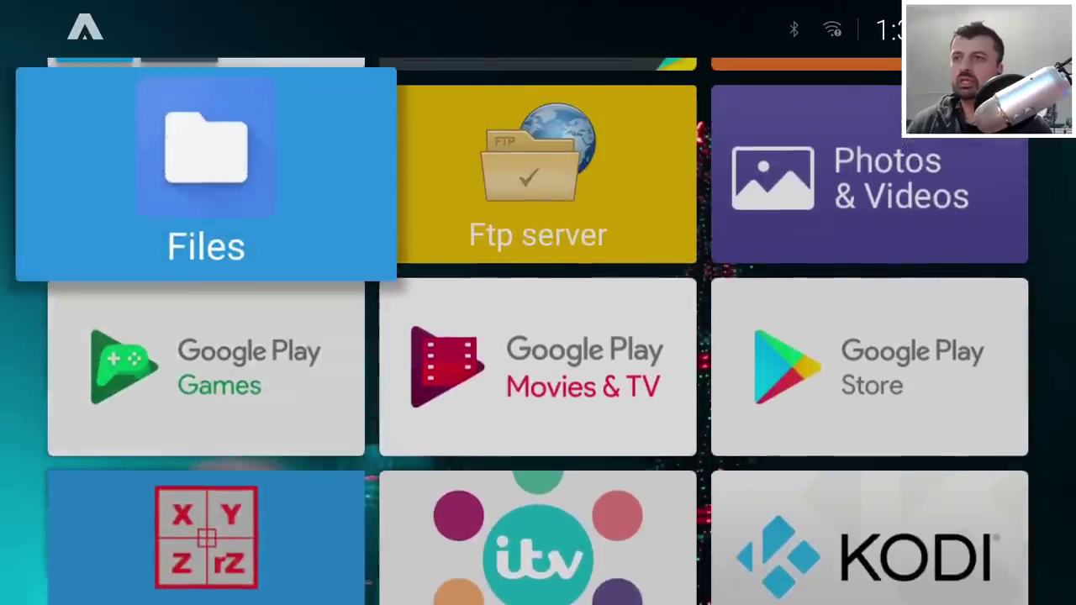
{"action": "key", "text": "Up"}
{"action": "key", "text": "Up"}
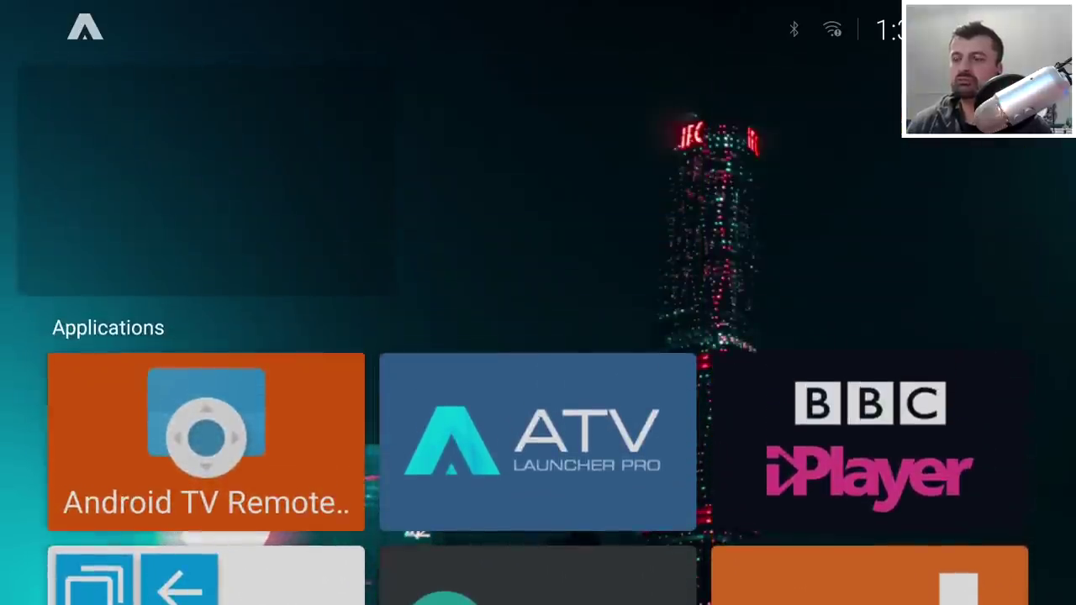
Step: Return to Column Count via Launcher Settings > Applications
{"action": "key", "text": "Return"}
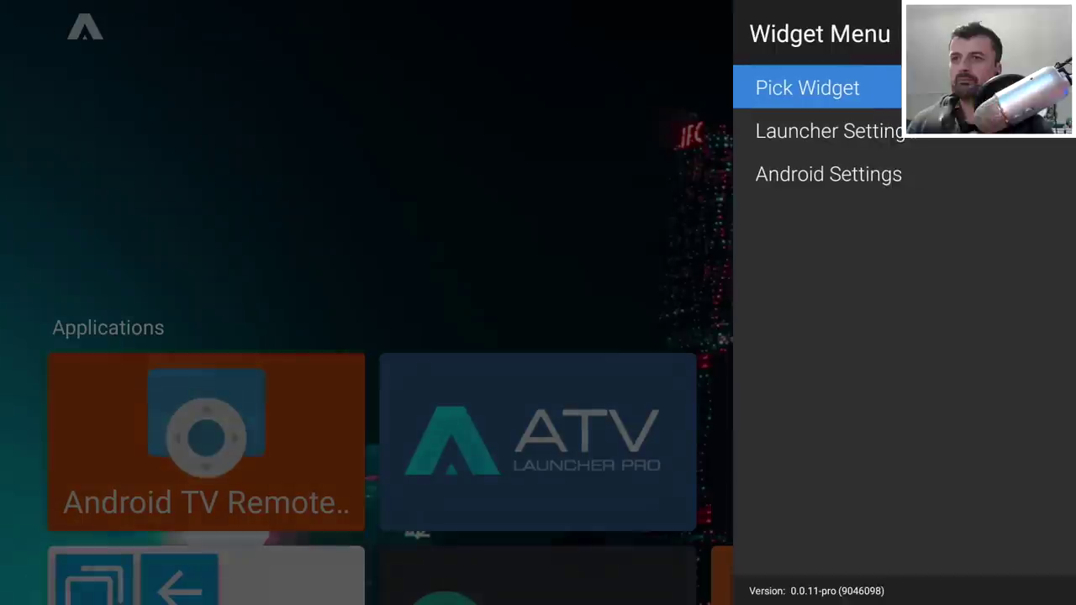
{"action": "key", "text": "Down"}
{"action": "key", "text": "Return"}
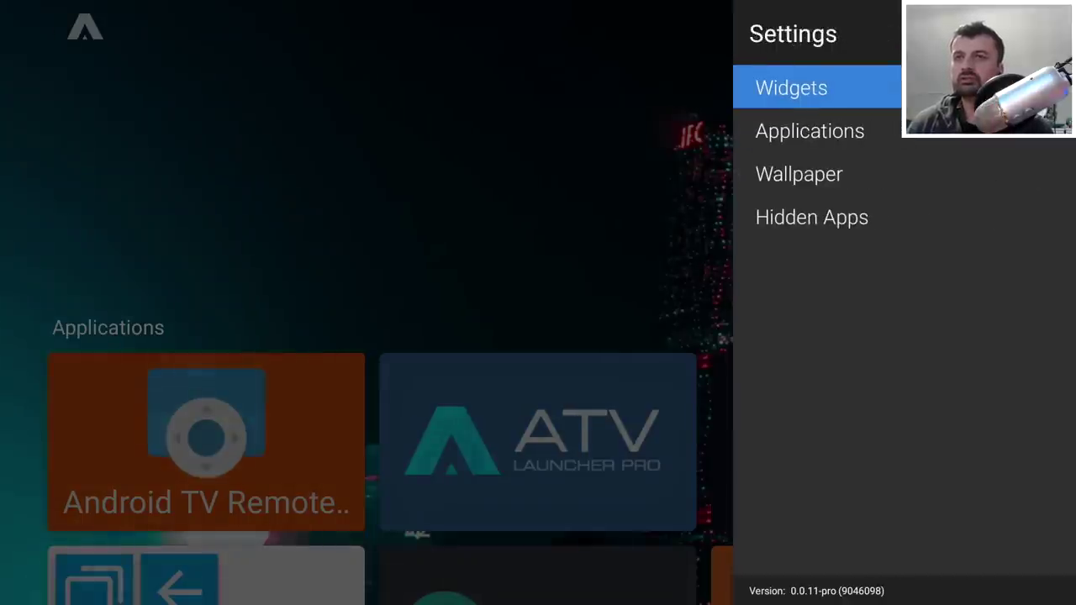
{"action": "key", "text": "Down"}
{"action": "key", "text": "Return"}
{"action": "key", "text": "Down"}
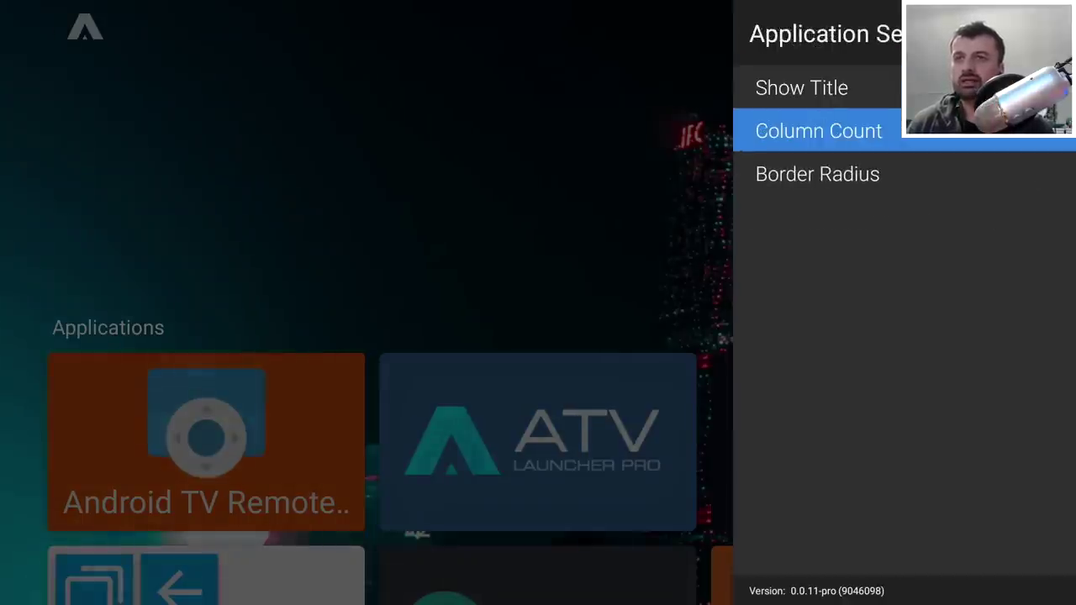
{"action": "key", "text": "Return"}
Step: Raise the column count to 6 tiles per row and apply it
{"action": "key", "text": "Right"}
{"action": "key", "text": "Right"}
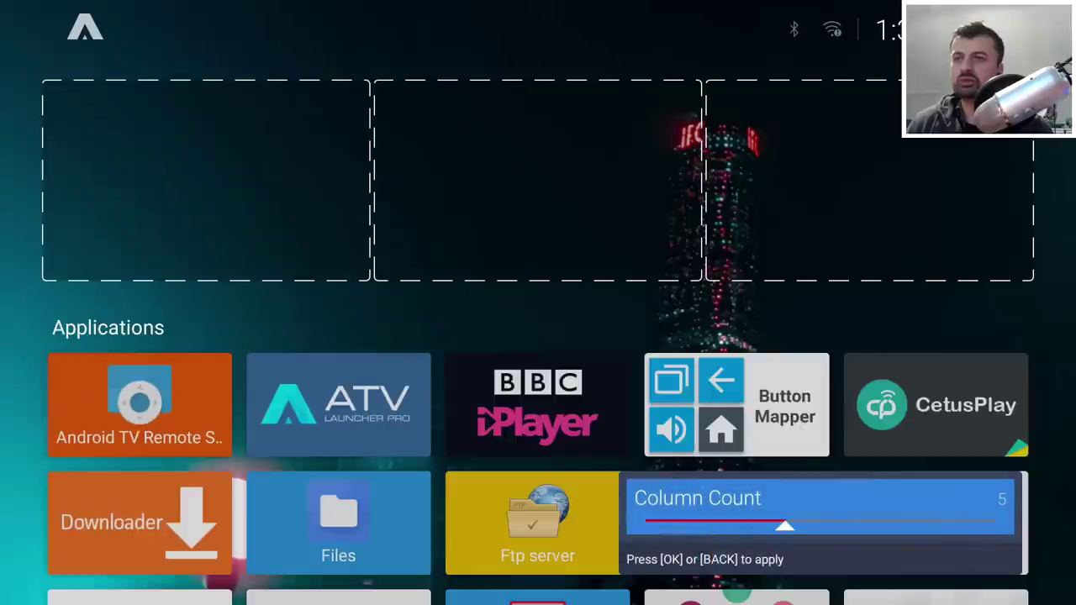
{"action": "key", "text": "Right"}
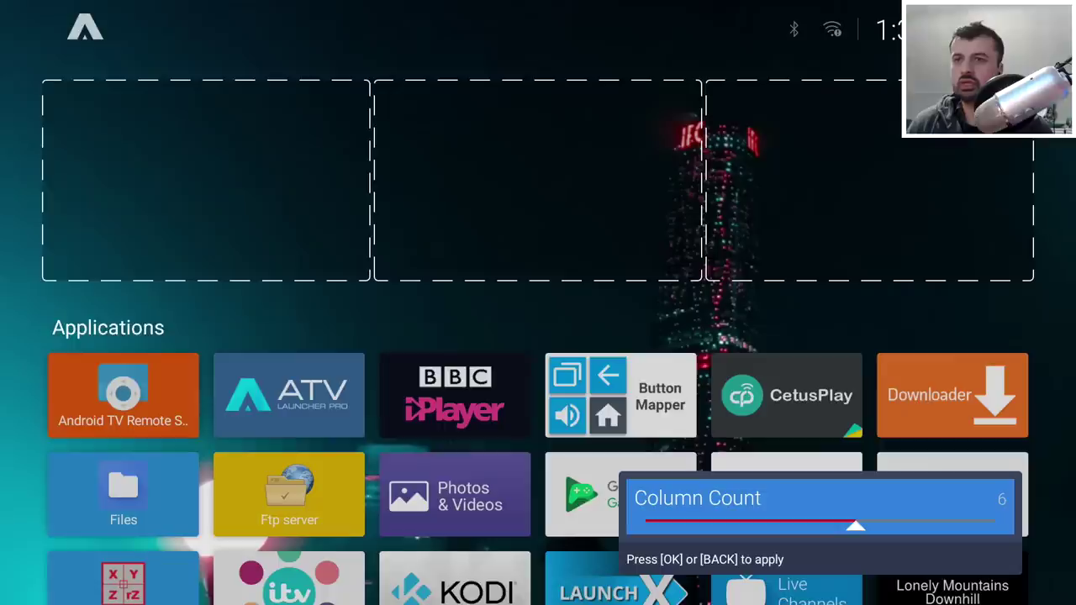
{"action": "key", "text": "Right"}
{"action": "key", "text": "Left"}
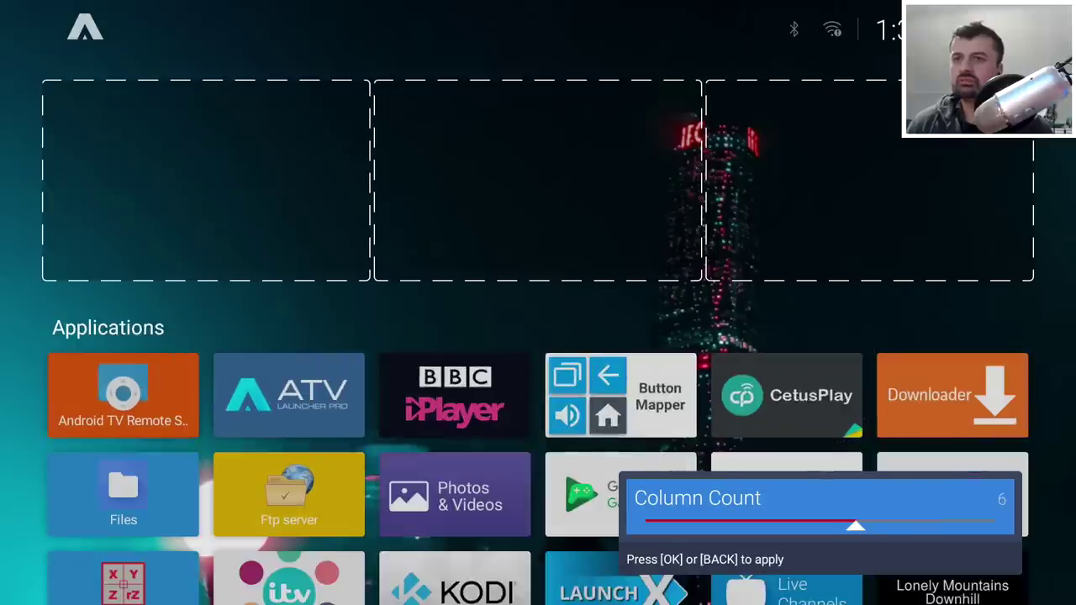
{"action": "key", "text": "Return"}
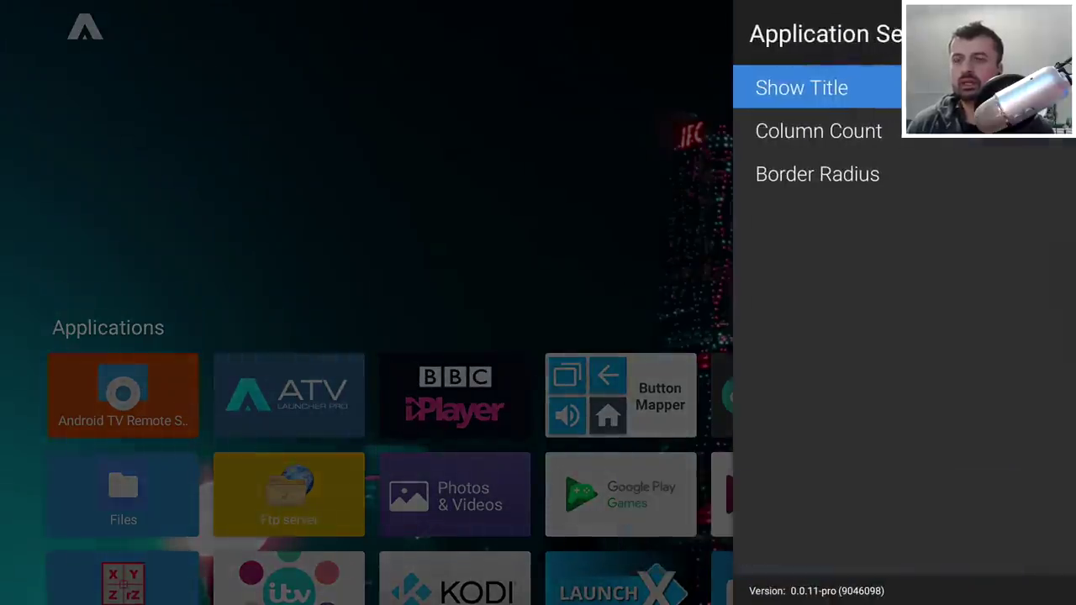
{"action": "key", "text": "Down"}
{"action": "key", "text": "Down"}
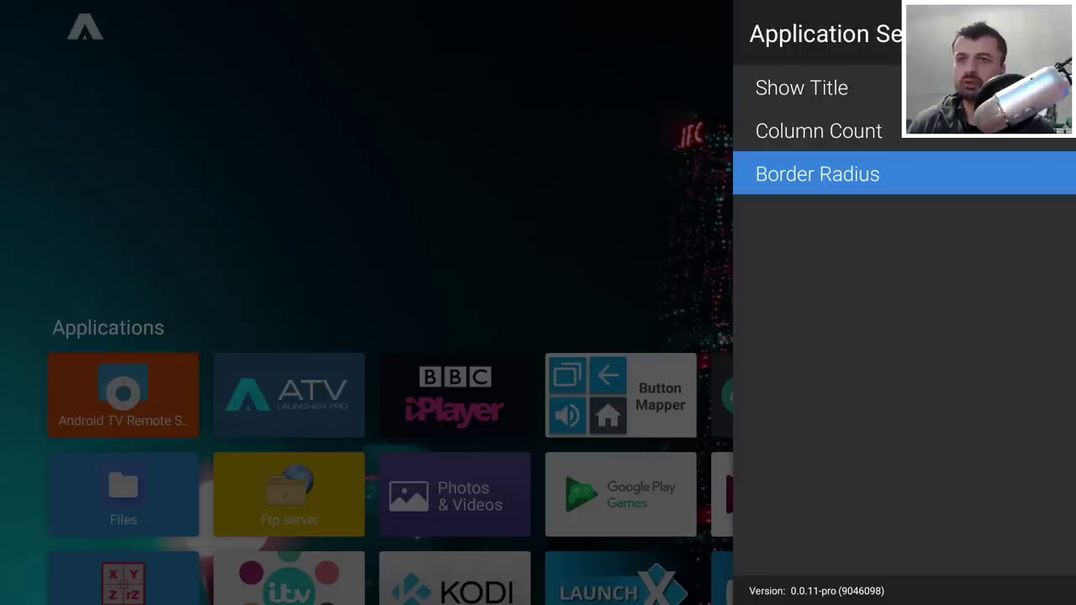
Step: Raise the app tiles' Border Radius slider to 50 and confirm it
{"action": "key", "text": "Return"}
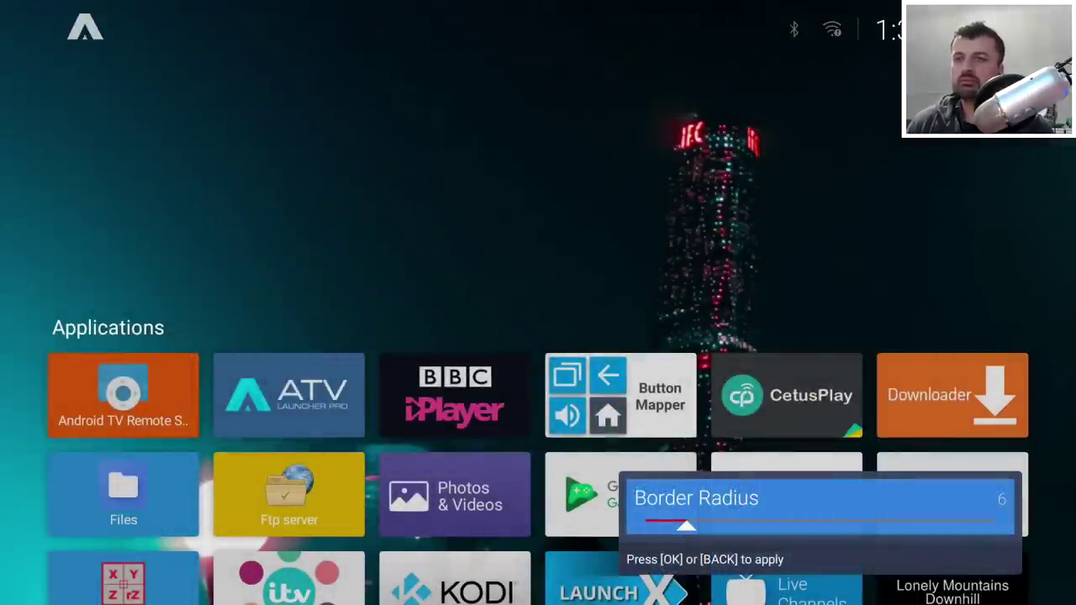
{"action": "key", "text": "Left"}
{"action": "key", "text": "Left"}
{"action": "key", "text": "Left"}
{"action": "key", "text": "Left"}
{"action": "key", "text": "Left"}
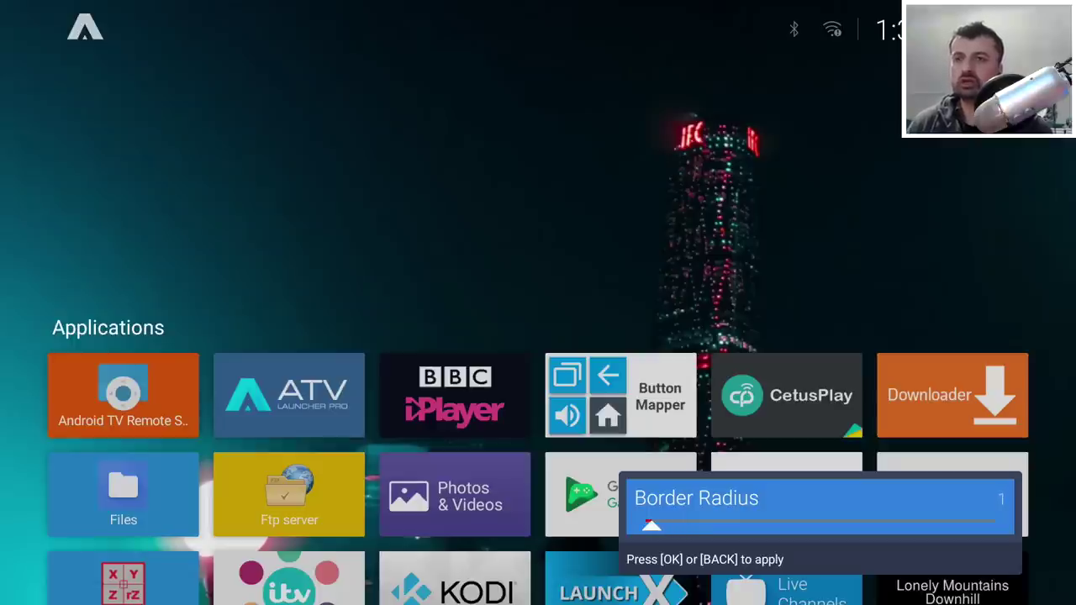
{"action": "key", "text": "Right"}
{"action": "key", "text": "Right"}
{"action": "key", "text": "Right"}
{"action": "key", "text": "Right"}
{"action": "key", "text": "Right"}
{"action": "key", "text": "Right"}
{"action": "key", "text": "Right"}
{"action": "key", "text": "Right"}
{"action": "key", "text": "Right"}
{"action": "key", "text": "Right"}
{"action": "key", "text": "Right"}
{"action": "key", "text": "Right"}
{"action": "key", "text": "Right"}
{"action": "key", "text": "Right"}
{"action": "key", "text": "Right"}
{"action": "key", "text": "Right"}
{"action": "key", "text": "Right"}
{"action": "key", "text": "Right"}
{"action": "key", "text": "Right"}
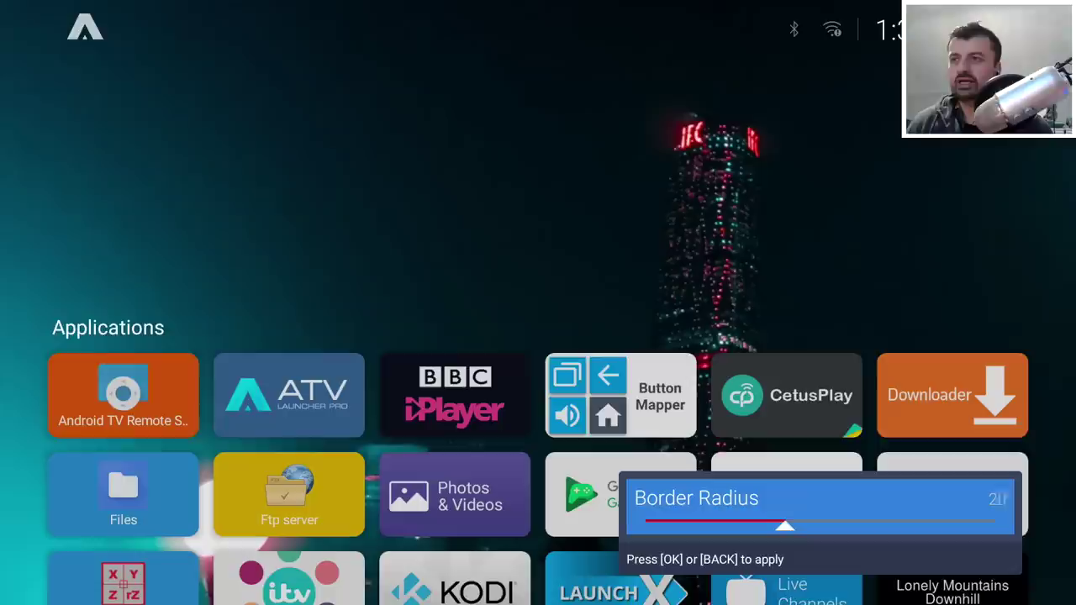
{"action": "key", "text": "Right"}
{"action": "key", "text": "Right"}
{"action": "key", "text": "Right"}
{"action": "key", "text": "Right"}
{"action": "key", "text": "Right"}
{"action": "key", "text": "Right"}
{"action": "key", "text": "Right"}
{"action": "key", "text": "Right"}
{"action": "key", "text": "Right"}
{"action": "key", "text": "Right"}
{"action": "key", "text": "Right"}
{"action": "key", "text": "Right"}
{"action": "key", "text": "Right"}
{"action": "key", "text": "Right"}
{"action": "key", "text": "Right"}
{"action": "key", "text": "Right"}
{"action": "key", "text": "Right"}
{"action": "key", "text": "Right"}
{"action": "key", "text": "Right"}
{"action": "key", "text": "Right"}
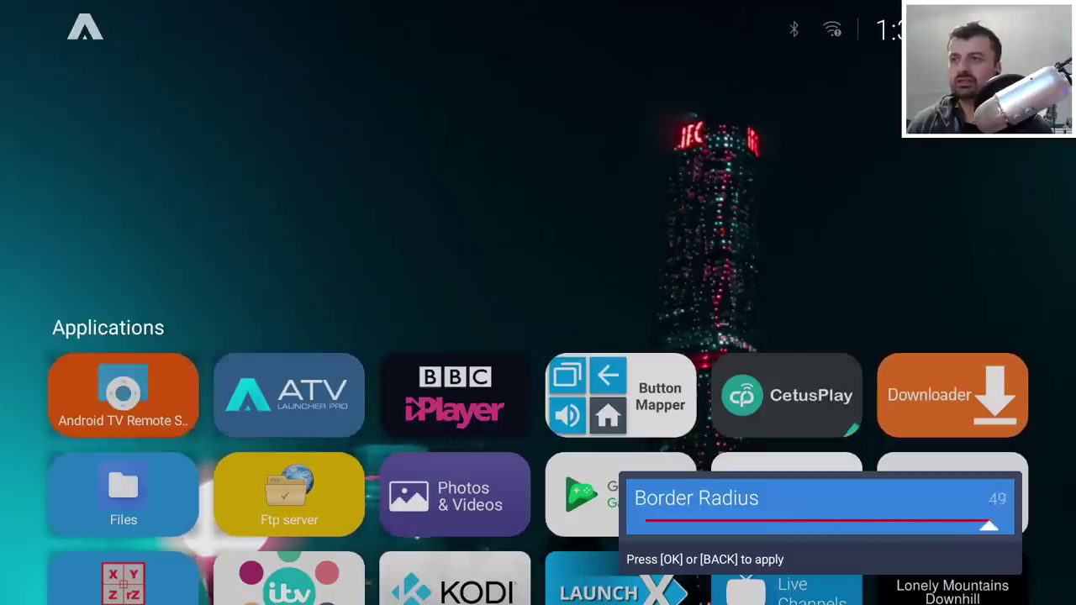
{"action": "key", "text": "Right"}
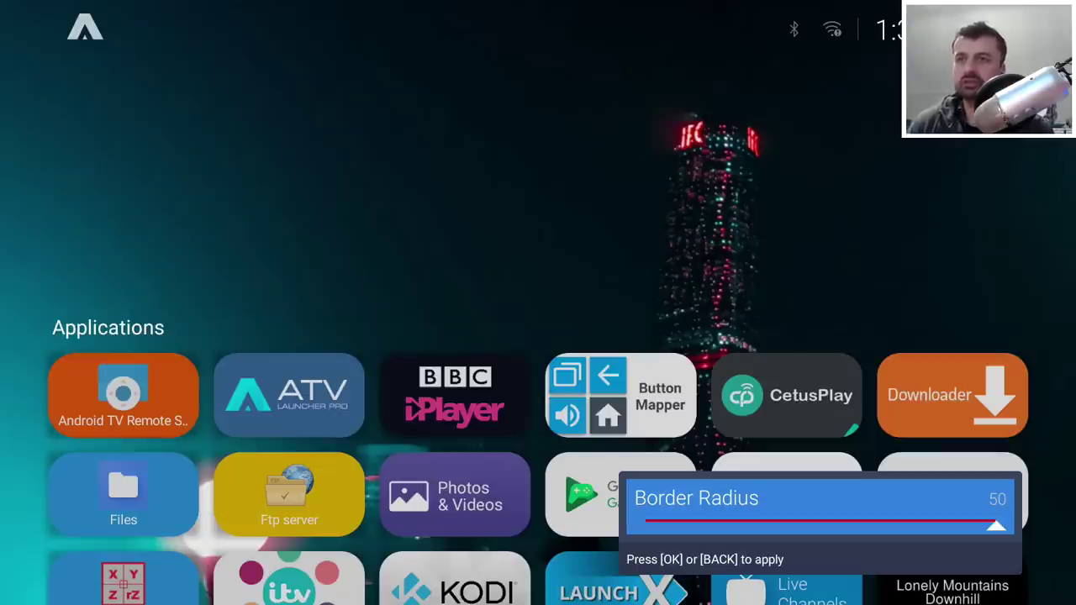
{"action": "key", "text": "Return"}
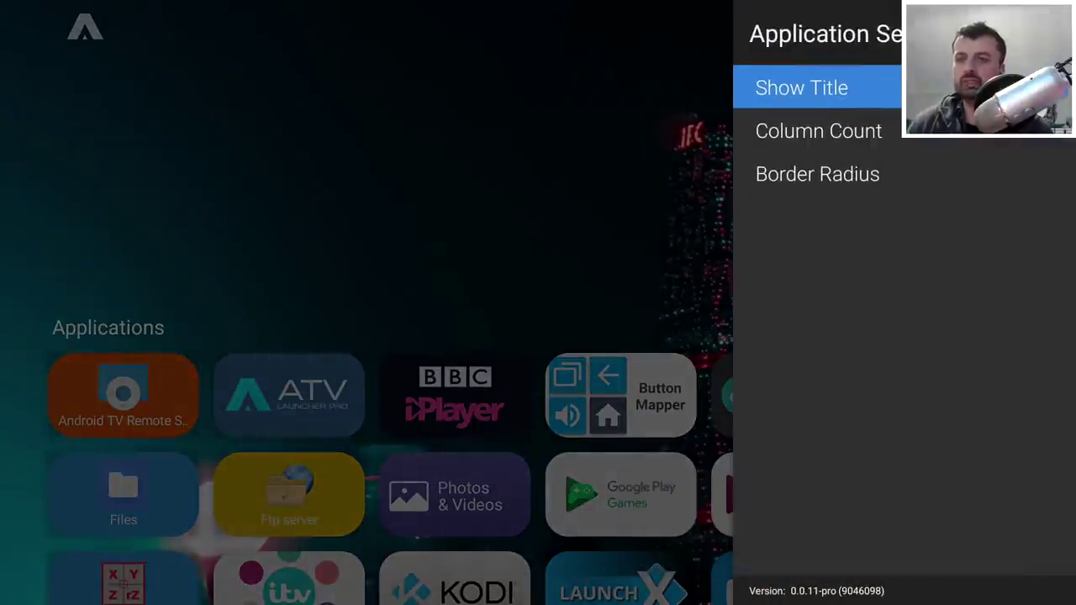
Step: Leave Application Settings and go to the launcher's Wallpaper settings
{"action": "key", "text": "Escape"}
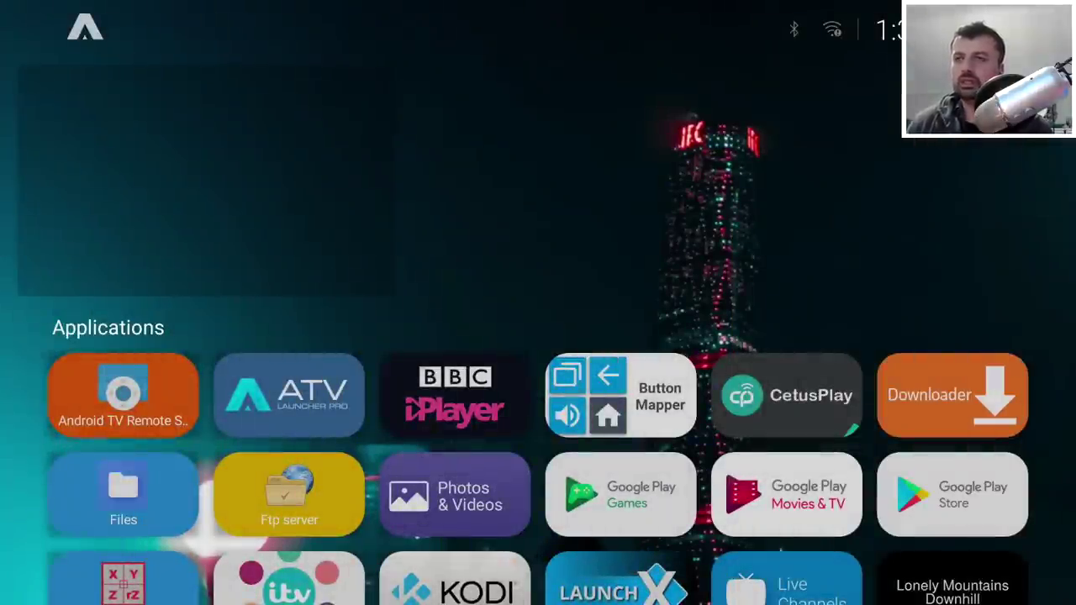
{"action": "key", "text": "Menu"}
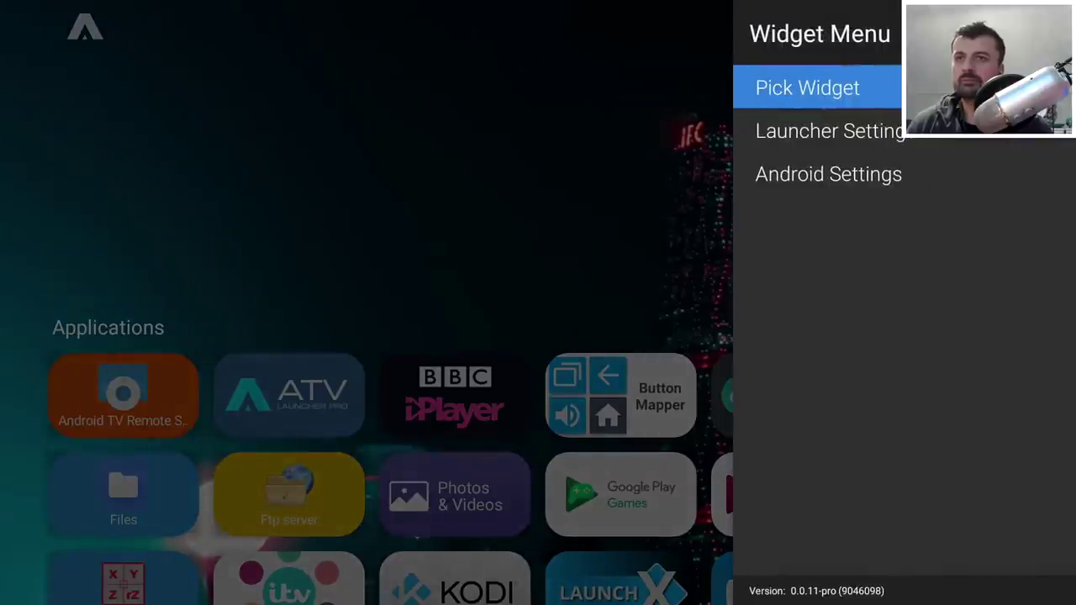
{"action": "key", "text": "Down"}
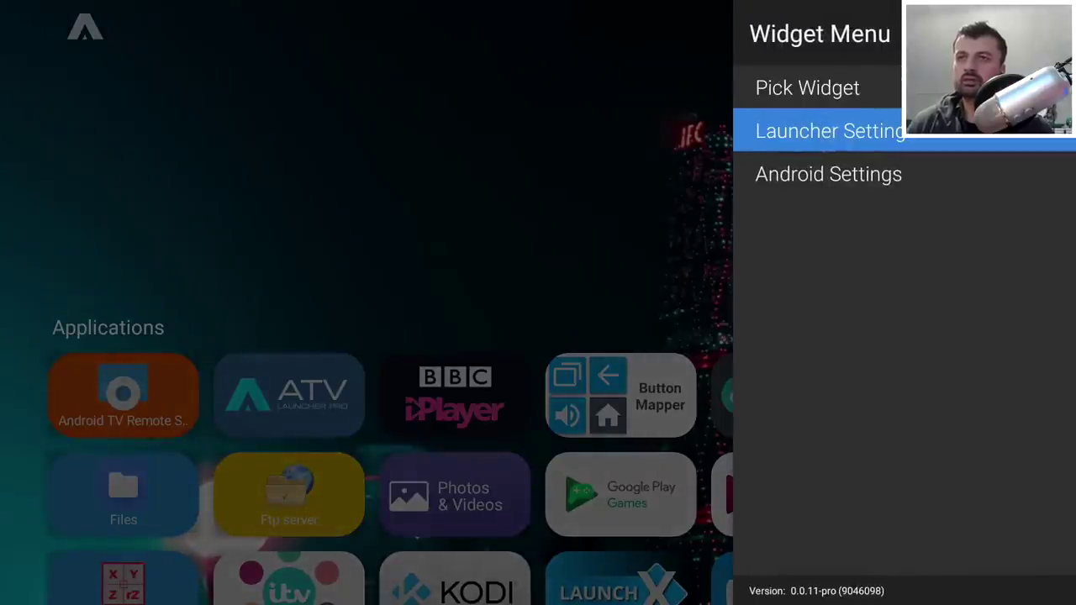
{"action": "key", "text": "Return"}
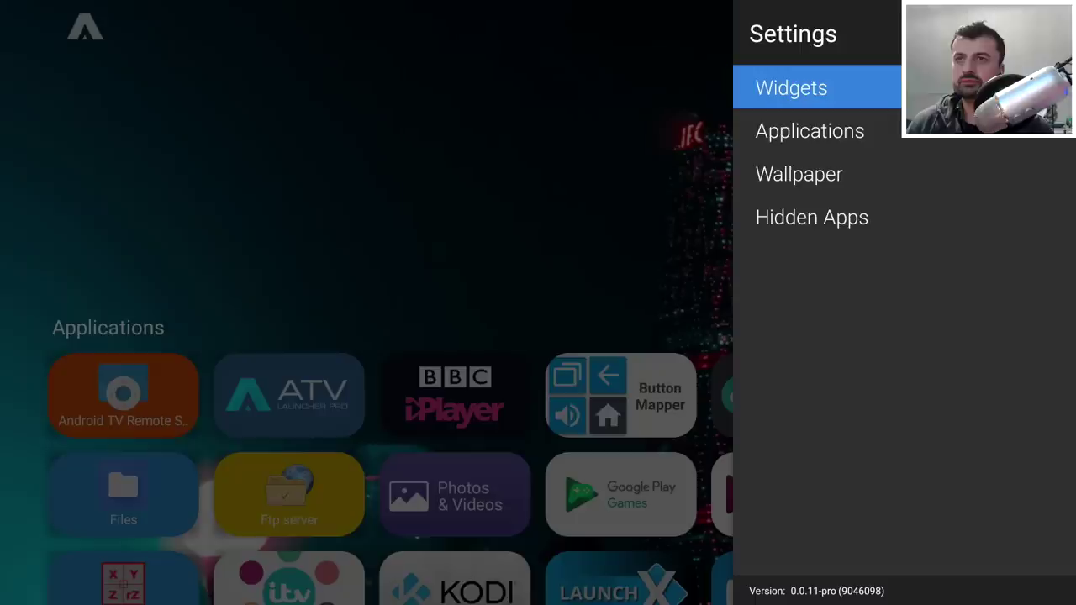
{"action": "key", "text": "Down"}
{"action": "key", "text": "Down"}
{"action": "key", "text": "Return"}
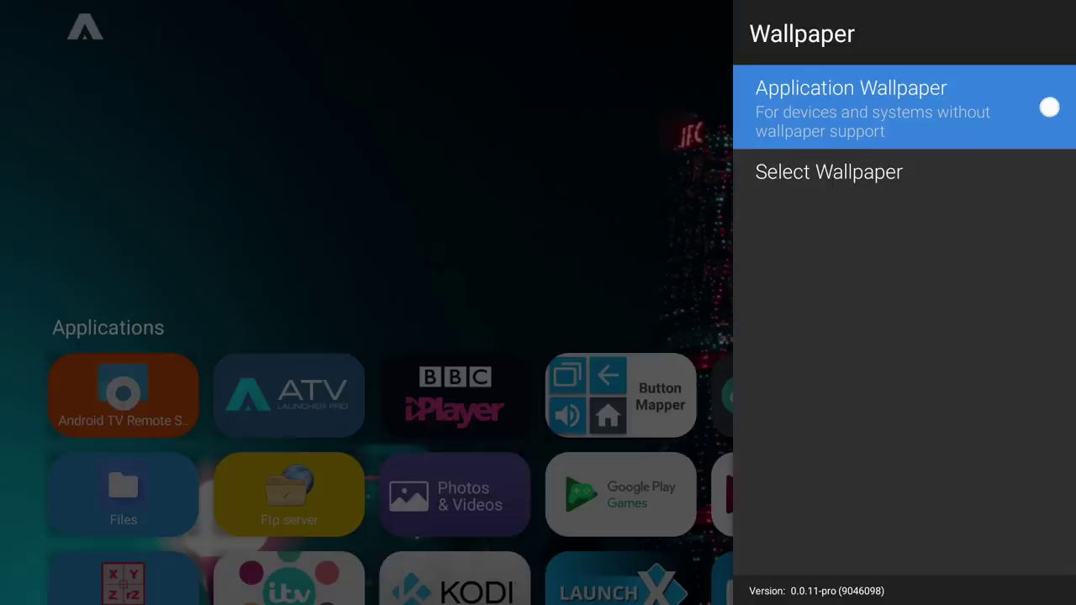
Step: Start selecting a wallpaper image and allow the launcher access to photos and media
{"action": "key", "text": "Down"}
{"action": "key", "text": "Up"}
{"action": "key", "text": "Down"}
{"action": "key", "text": "Escape"}
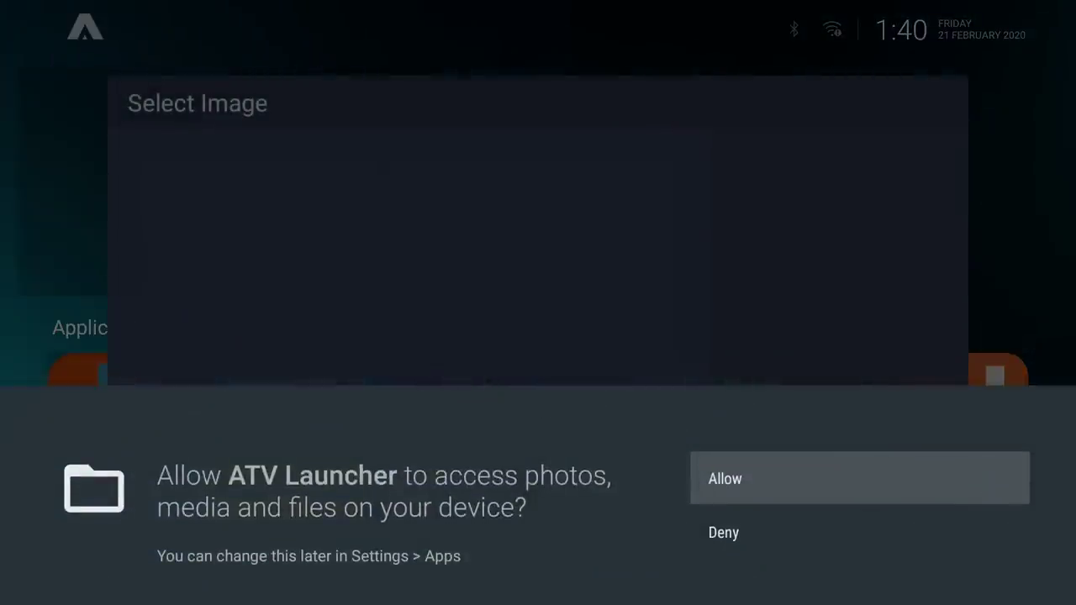
{"action": "key", "text": "Return"}
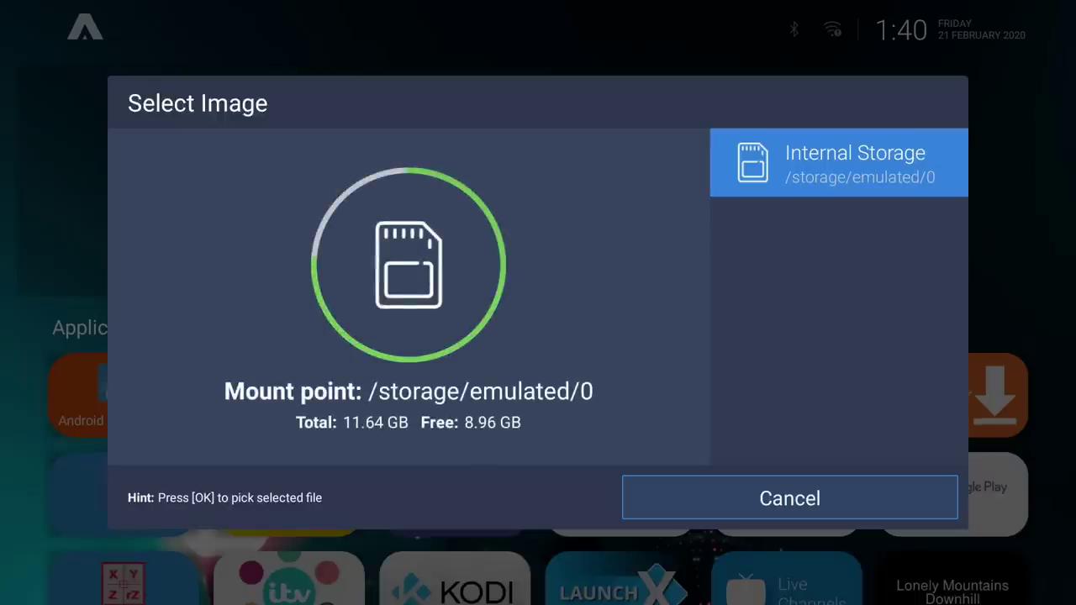
Step: Pick the road_field image from Internal Storage > Downloader as the wallpaper
{"action": "key", "text": "Return"}
{"action": "key", "text": "Down"}
{"action": "key", "text": "Down"}
{"action": "key", "text": "Down"}
{"action": "key", "text": "Down"}
{"action": "key", "text": "Down"}
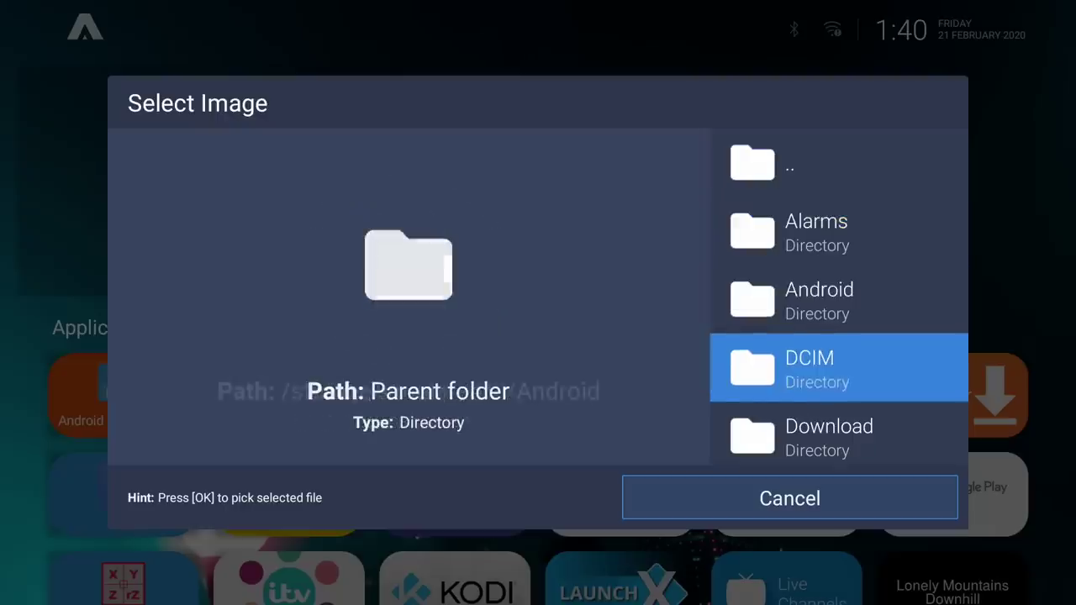
{"action": "key", "text": "Return"}
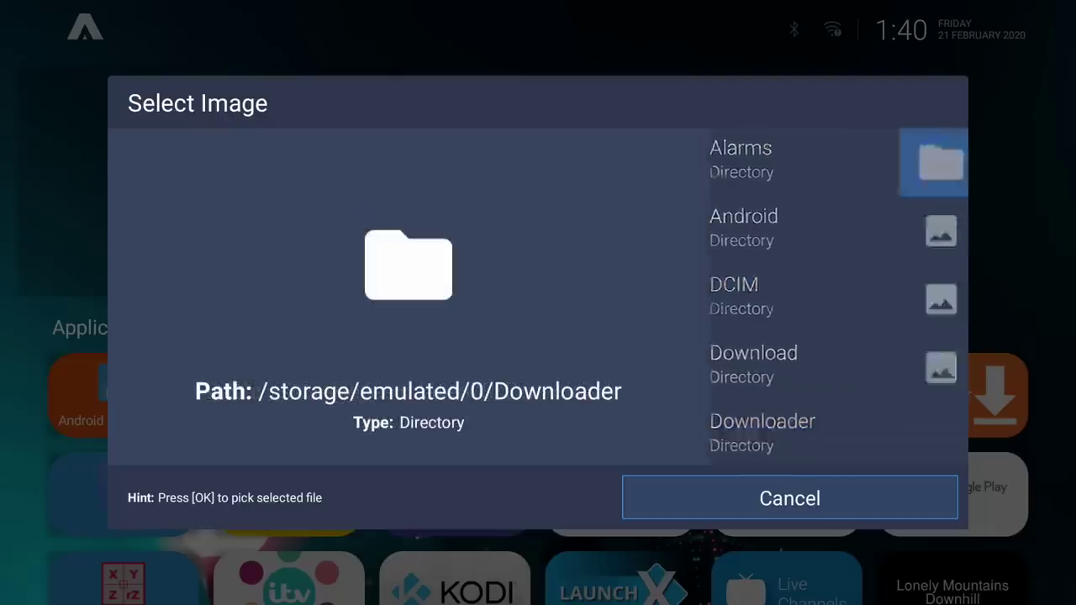
{"action": "key", "text": "Down"}
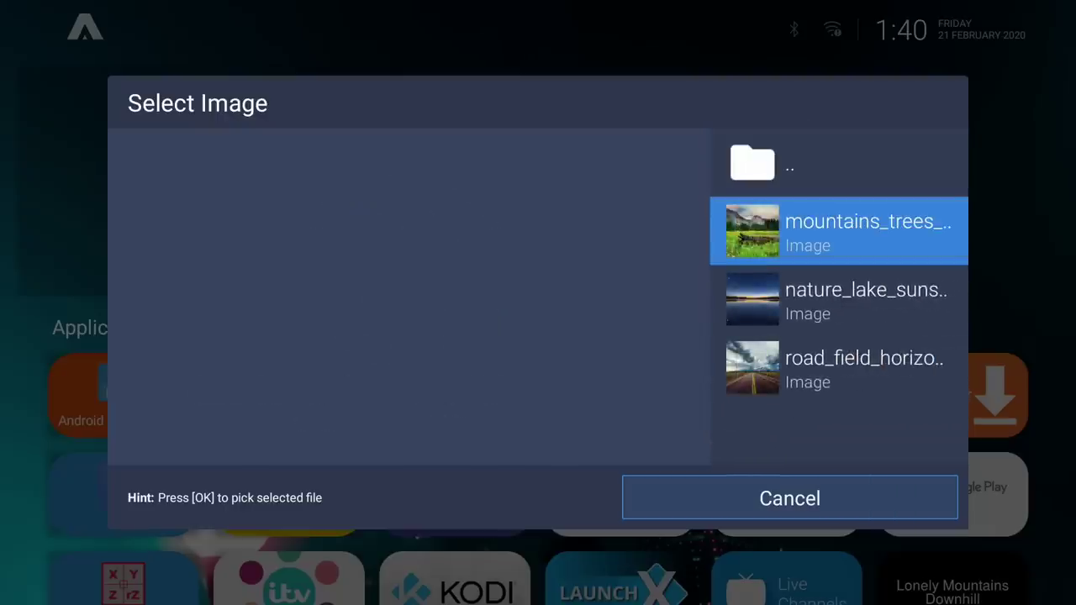
{"action": "key", "text": "Down"}
{"action": "key", "text": "Down"}
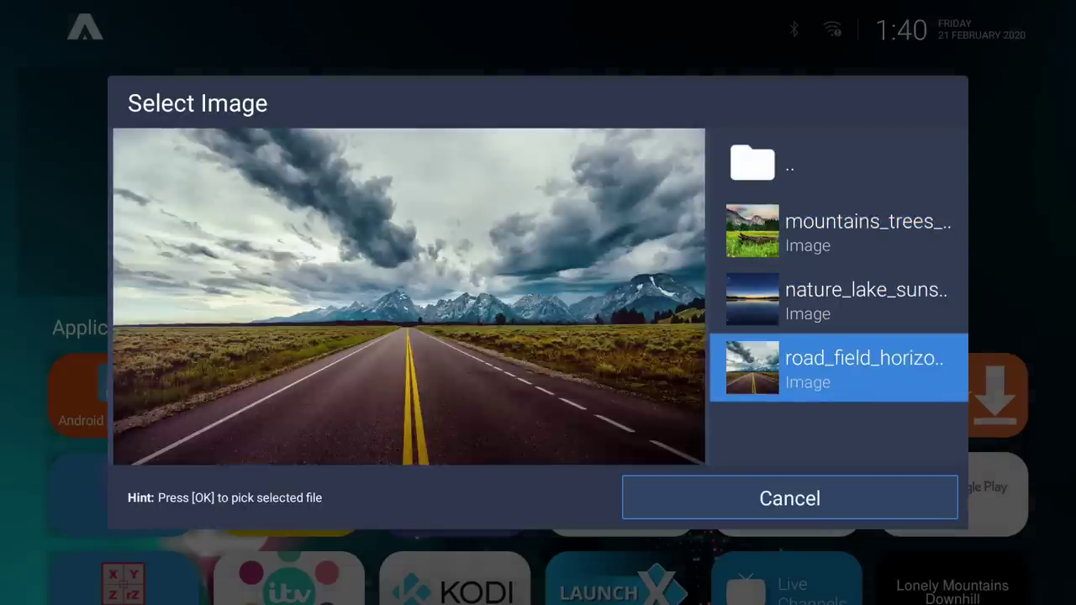
{"action": "key", "text": "Return"}
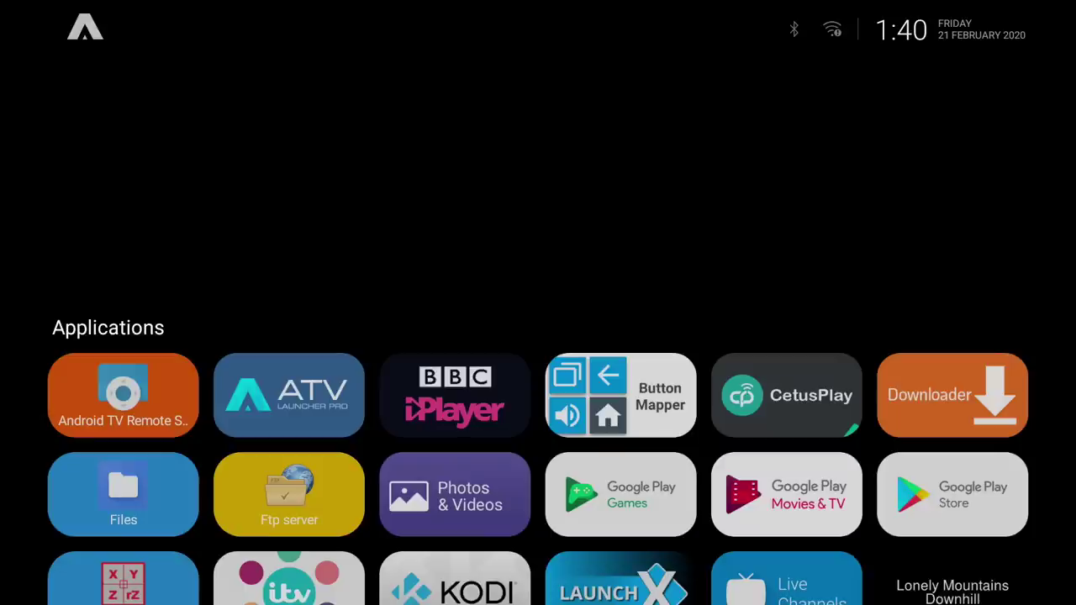
{"action": "key", "text": "Menu"}
Step: Turn on the application wallpaper in Launcher Settings > Wallpaper
{"action": "key", "text": "Down"}
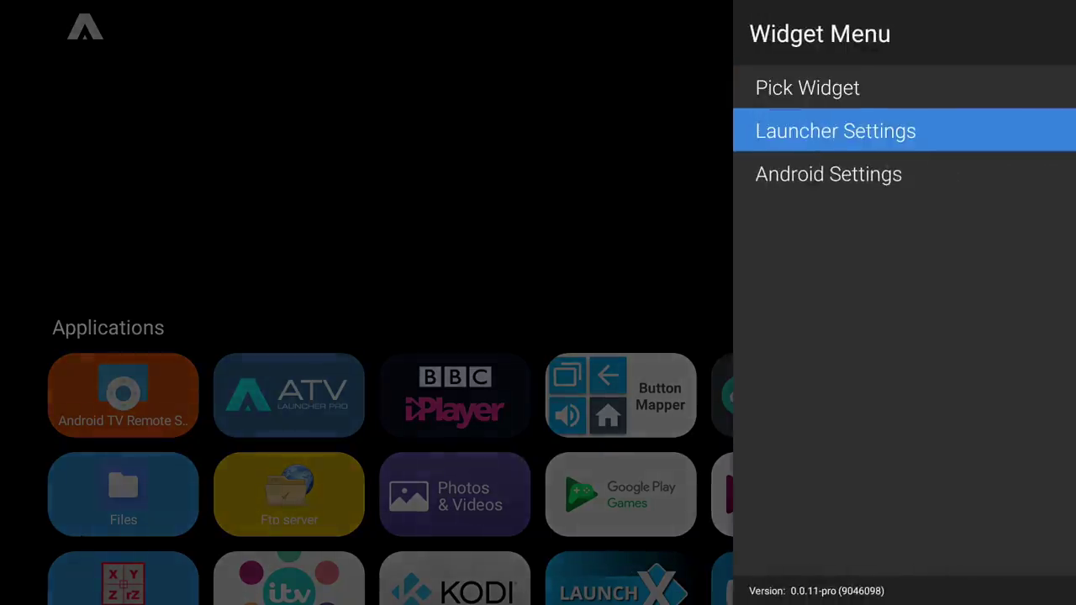
{"action": "key", "text": "Return"}
{"action": "key", "text": "Down"}
{"action": "key", "text": "Down"}
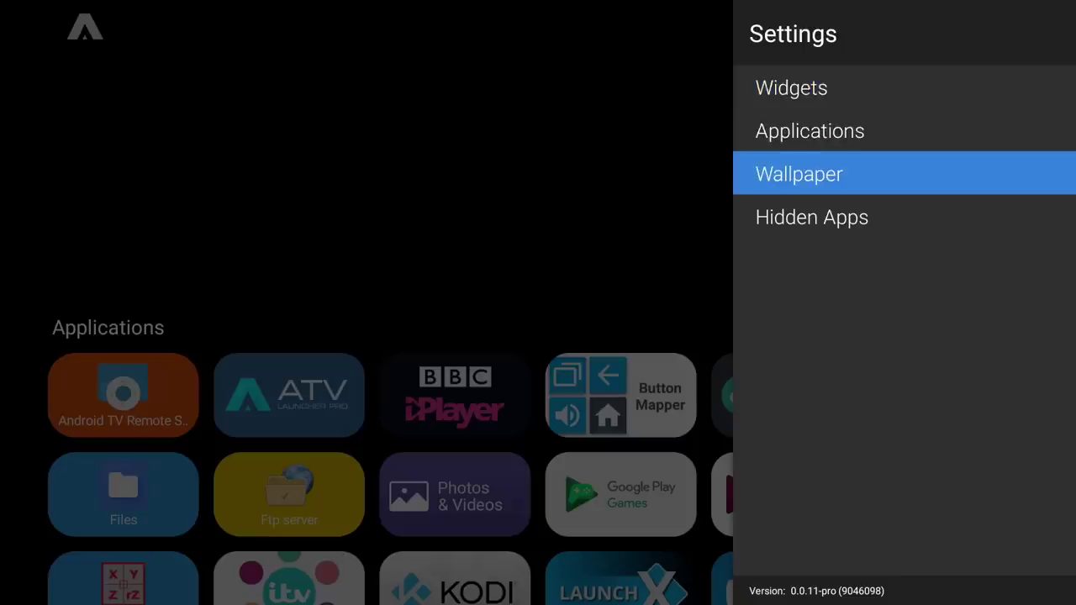
{"action": "key", "text": "Return"}
Step: Set road_field_horizon as the wallpaper and return focus to the app grid
{"action": "key", "text": "Down"}
{"action": "key", "text": "Up"}
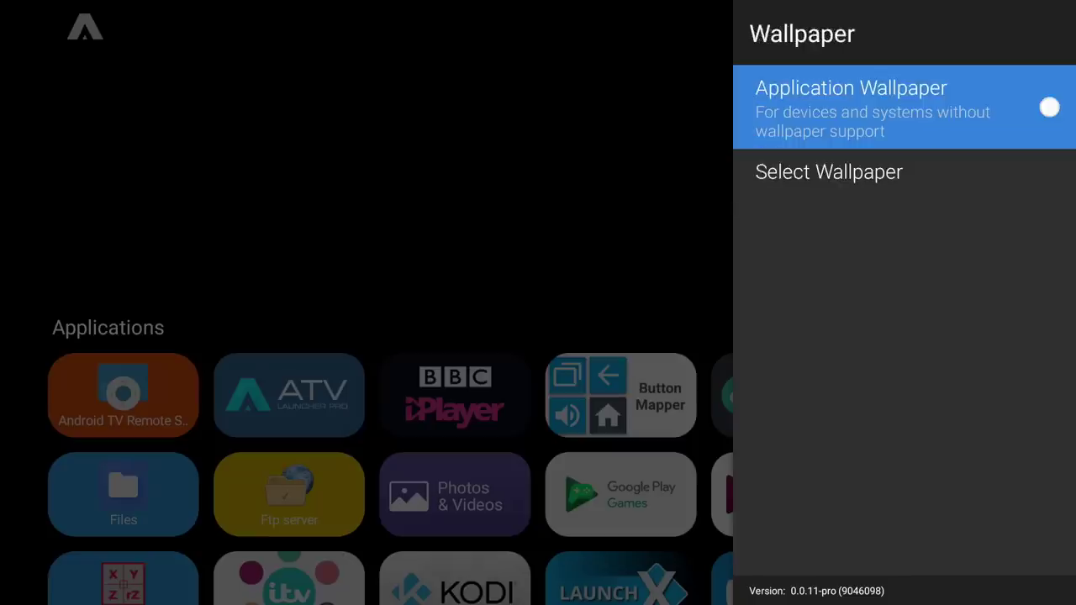
{"action": "key", "text": "Return"}
{"action": "key", "text": "Down"}
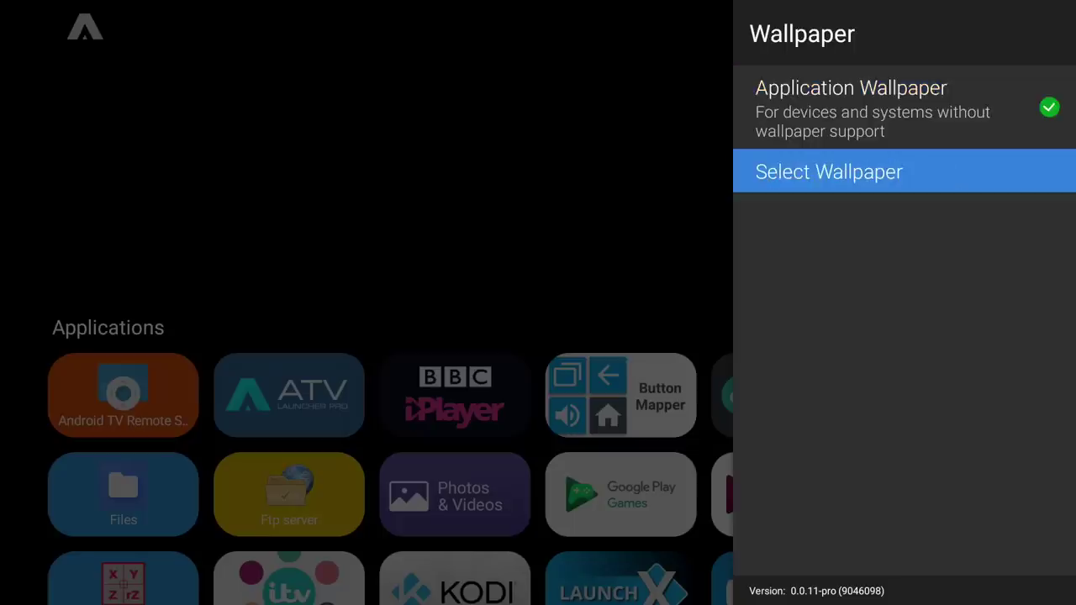
{"action": "key", "text": "Return"}
{"action": "key", "text": "Down"}
{"action": "key", "text": "Down"}
{"action": "key", "text": "Down"}
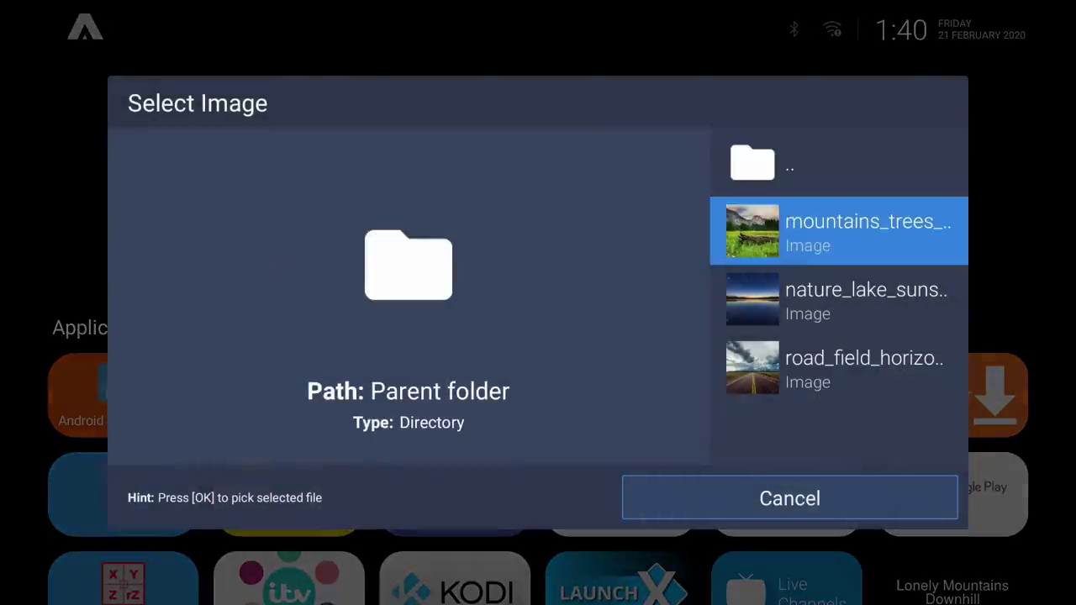
{"action": "key", "text": "Return"}
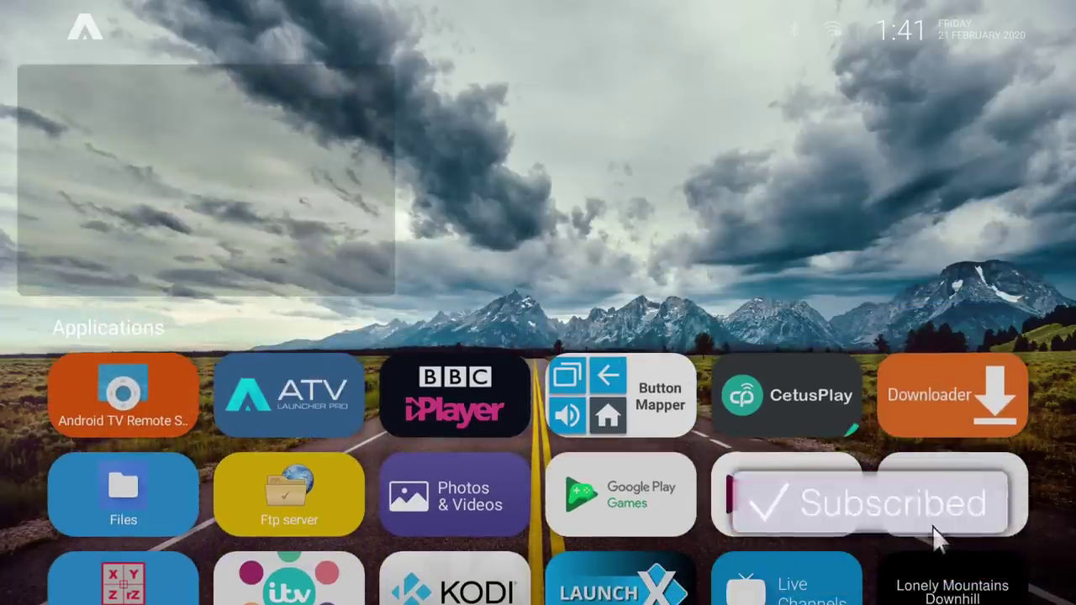
{"action": "key", "text": "Down"}
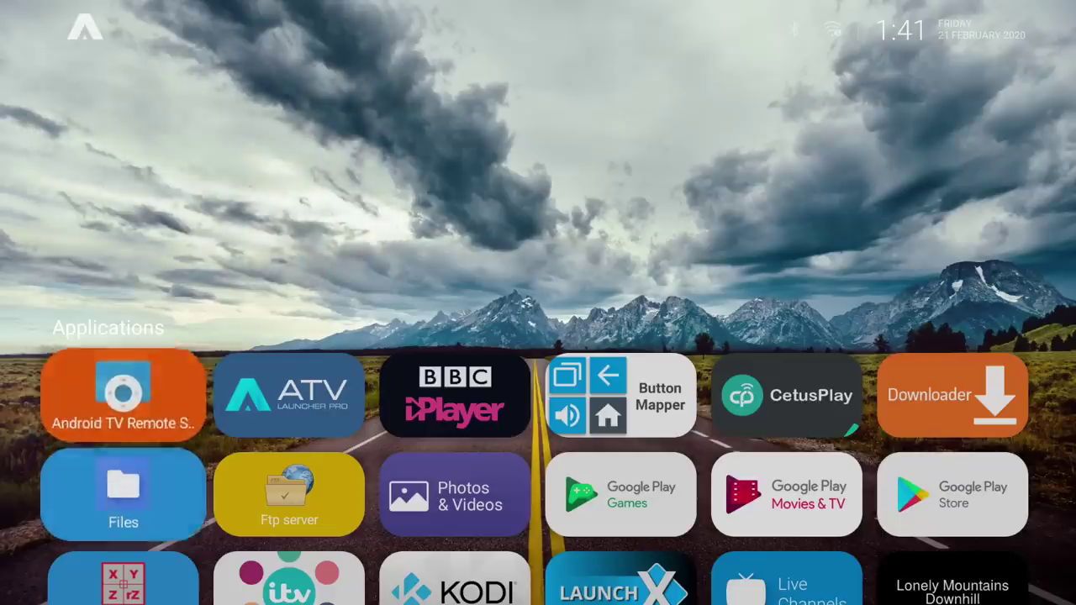
Step: Move down the app rows past BBC News to PPSSPP and bring up its options
{"action": "key", "text": "Down"}
{"action": "key", "text": "Down"}
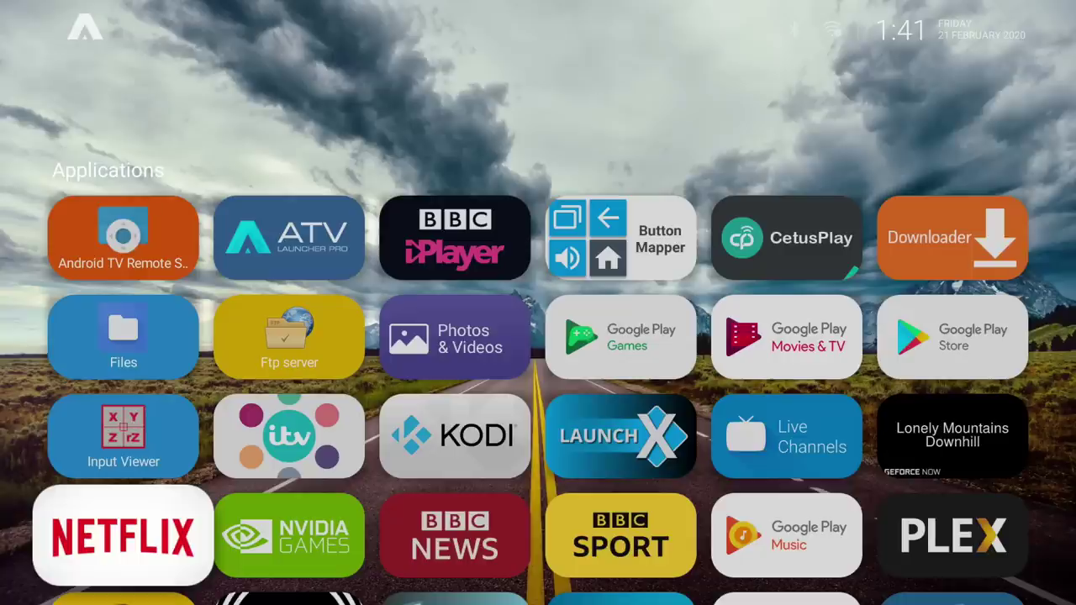
{"action": "key", "text": "Right"}
{"action": "key", "text": "Right"}
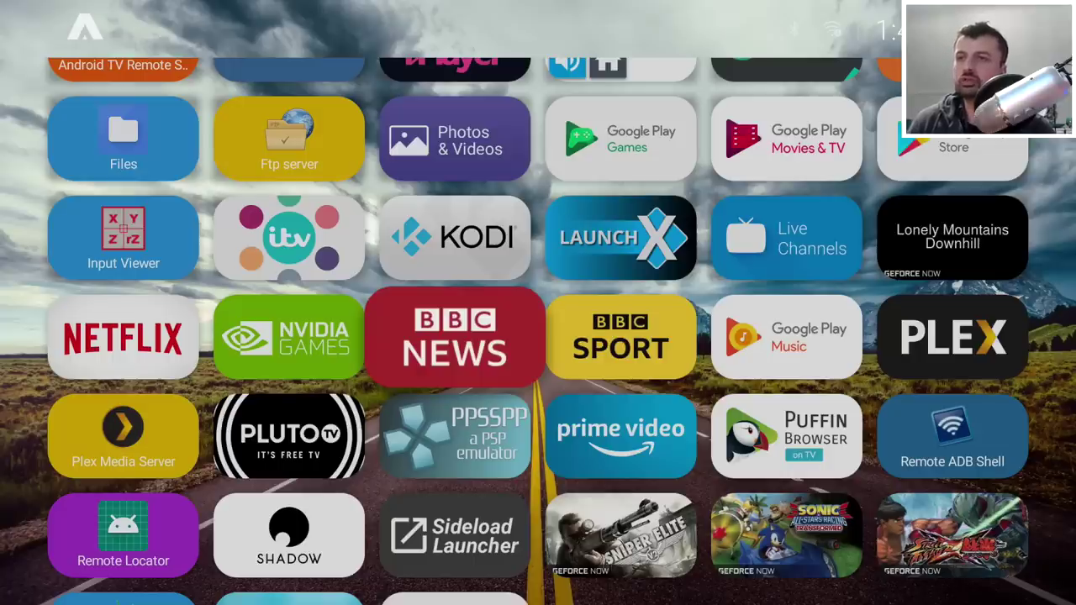
{"action": "key", "text": "Down"}
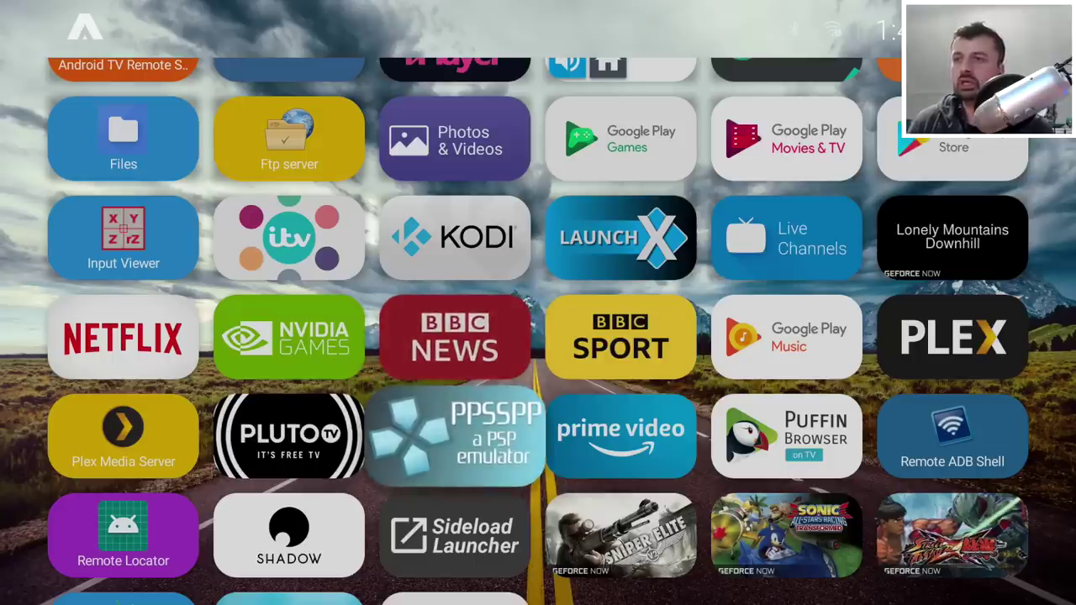
{"action": "key", "text": "Left"}
{"action": "key", "text": "Right"}
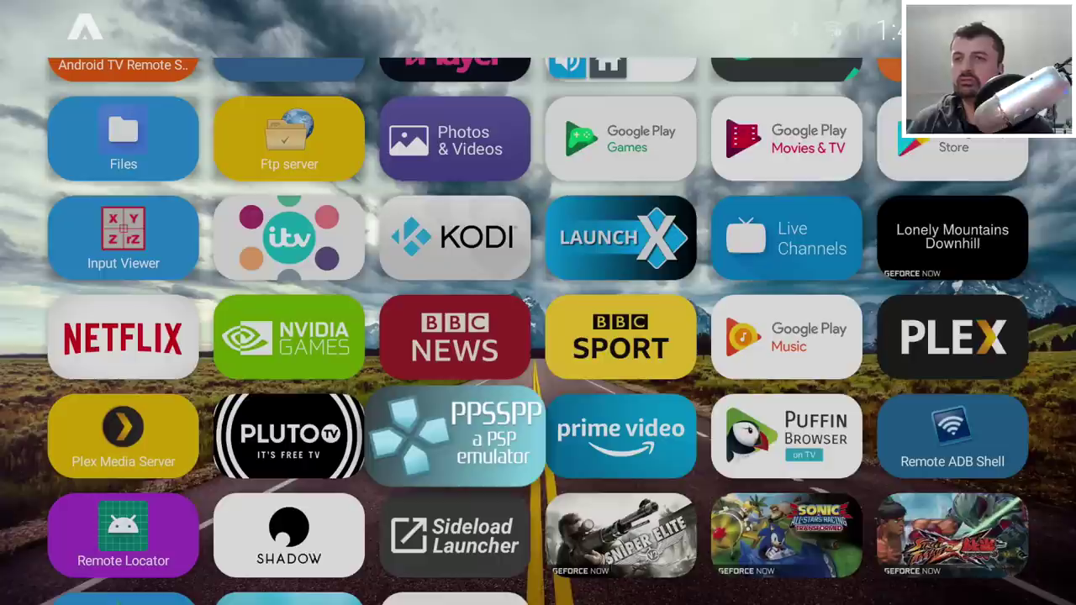
{"action": "key", "text": "Menu"}
Step: Choose Create Folder from PPSSPP's options and name it 'Gaming', leaving password protection off
{"action": "key", "text": "Down"}
{"action": "key", "text": "Down"}
{"action": "key", "text": "Down"}
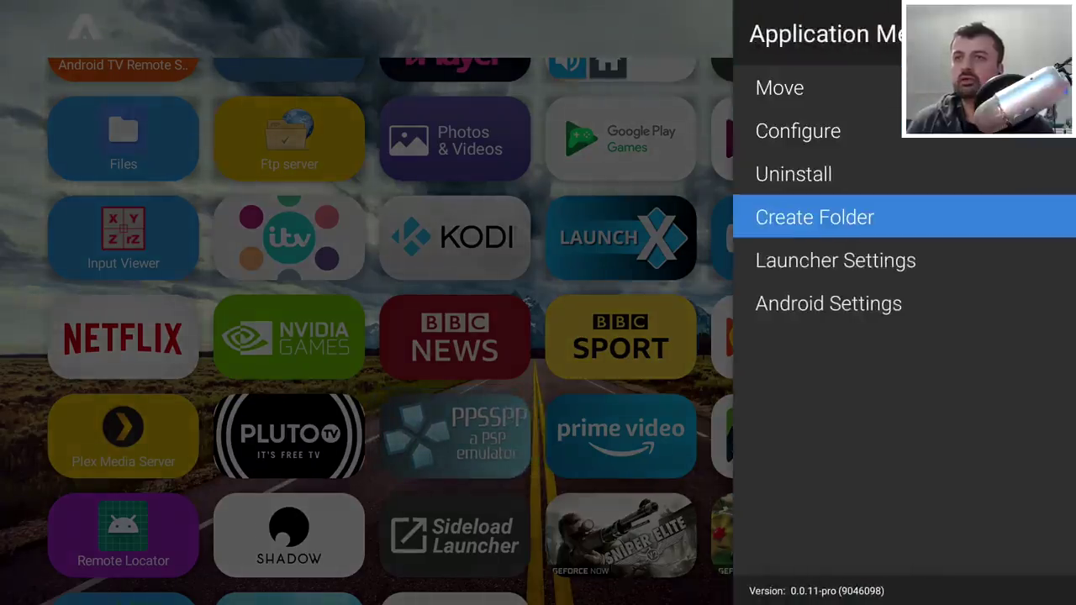
{"action": "key", "text": "Return"}
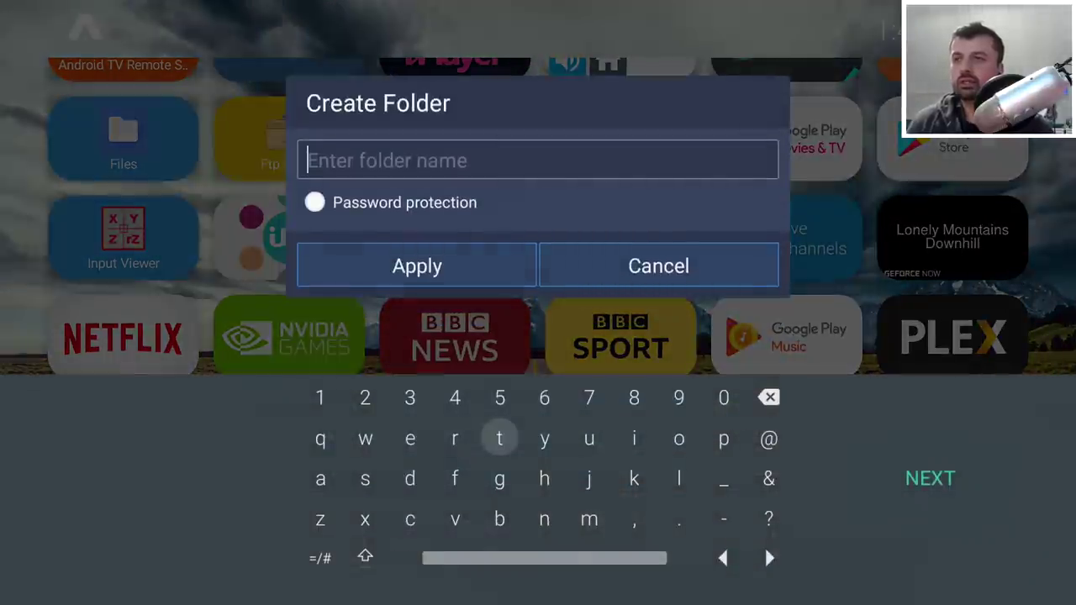
{"action": "key", "text": "Down"}
{"action": "key", "text": "Down"}
{"action": "key", "text": "Left"}
{"action": "key", "text": "Left"}
{"action": "key", "text": "Down"}
{"action": "key", "text": "Left"}
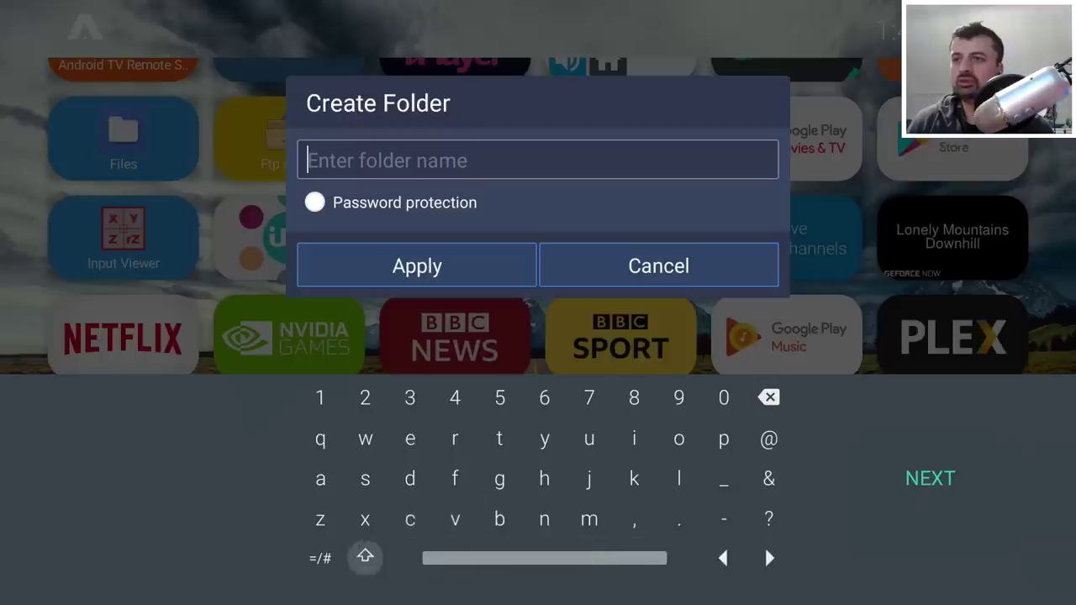
{"action": "key", "text": "Return"}
{"action": "key", "text": "Up"}
{"action": "key", "text": "Up"}
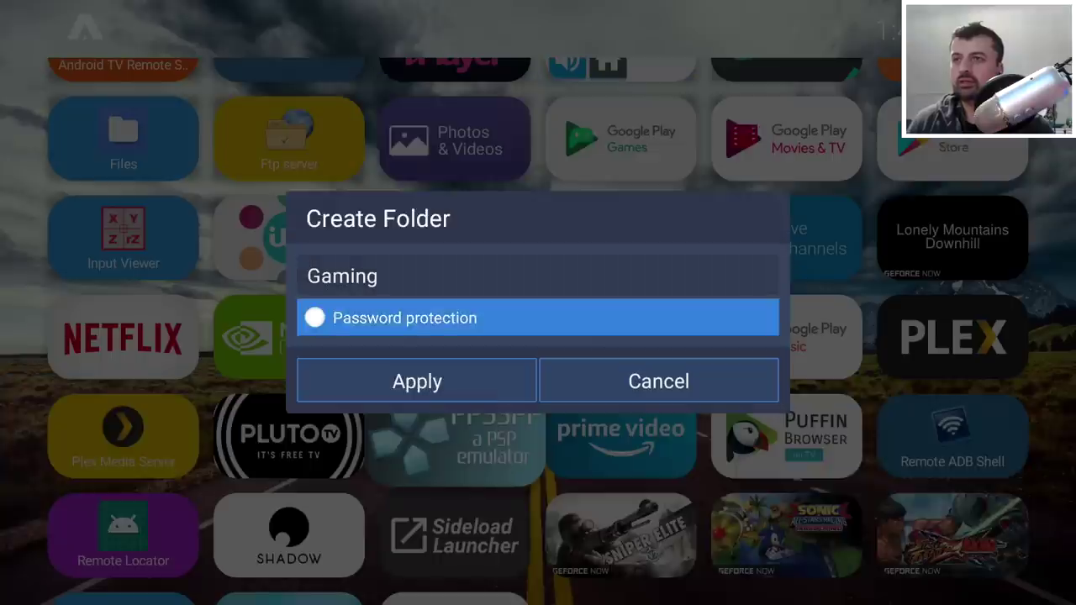
{"action": "key", "text": "Down"}
{"action": "key", "text": "Up"}
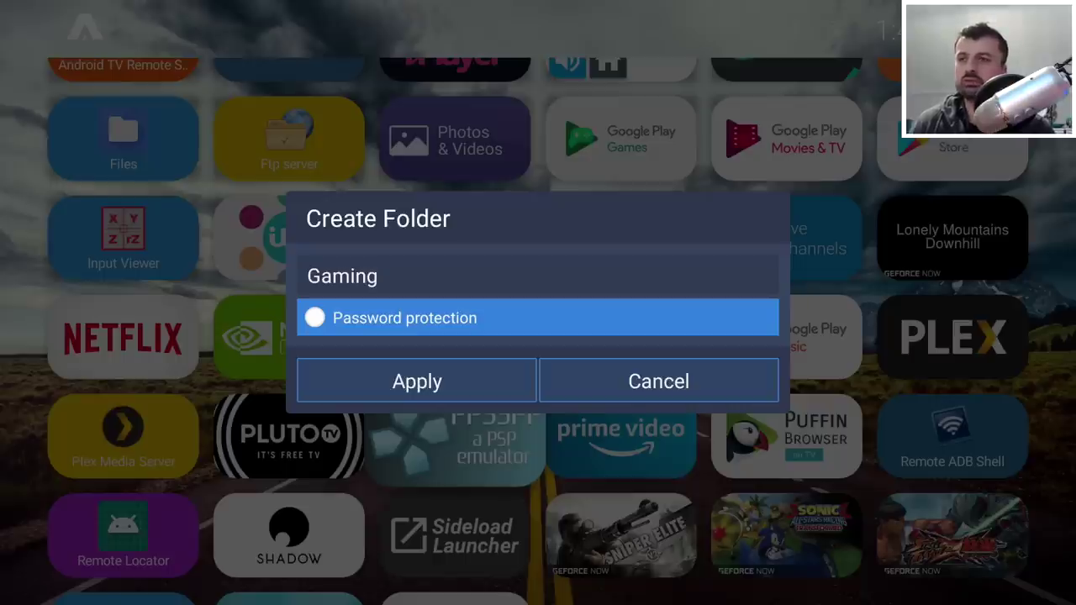
{"action": "key", "text": "Down"}
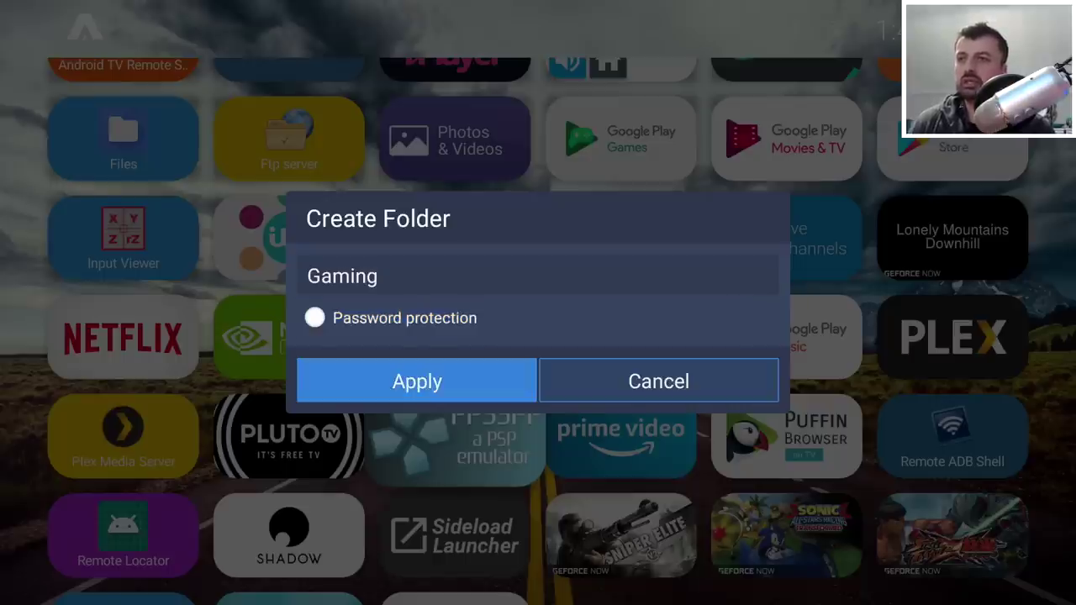
Step: Create the Gaming folder and move PPSSPP into it
{"action": "key", "text": "Return"}
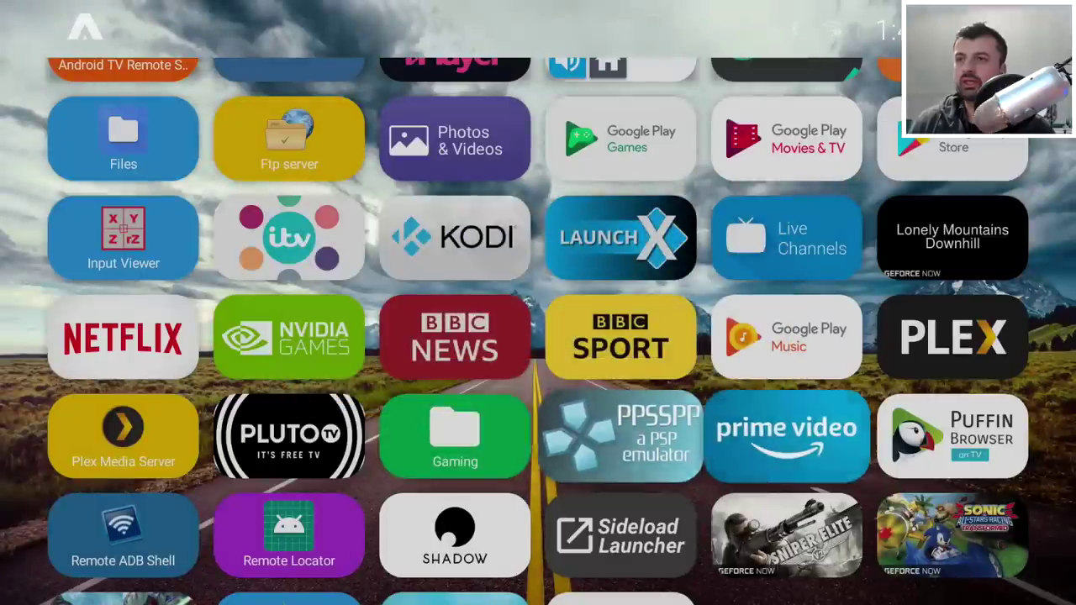
{"action": "key", "text": "Left"}
{"action": "key", "text": "Right"}
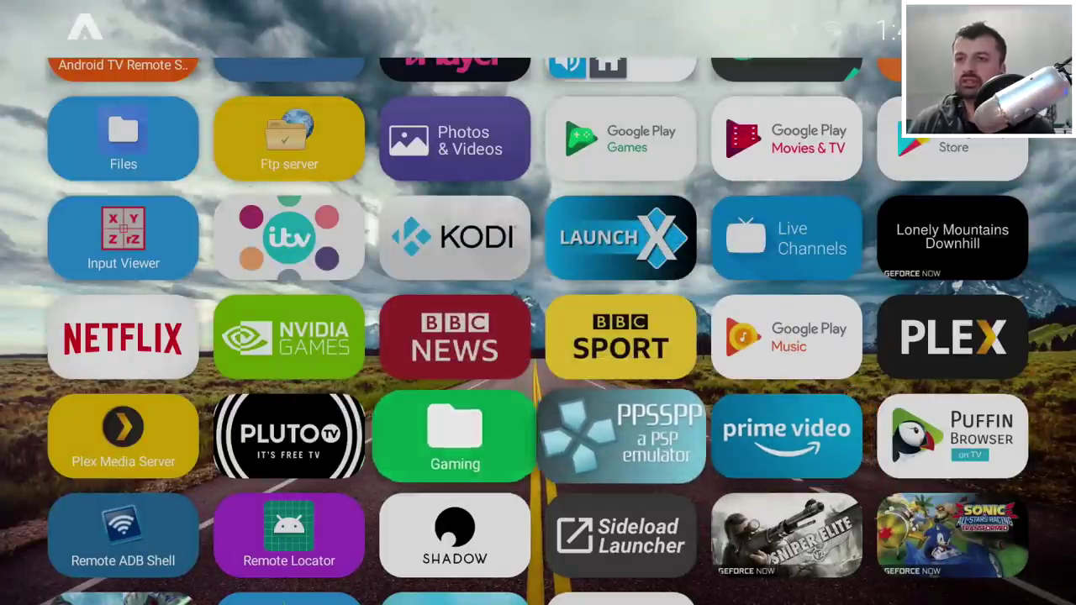
{"action": "key", "text": "Menu"}
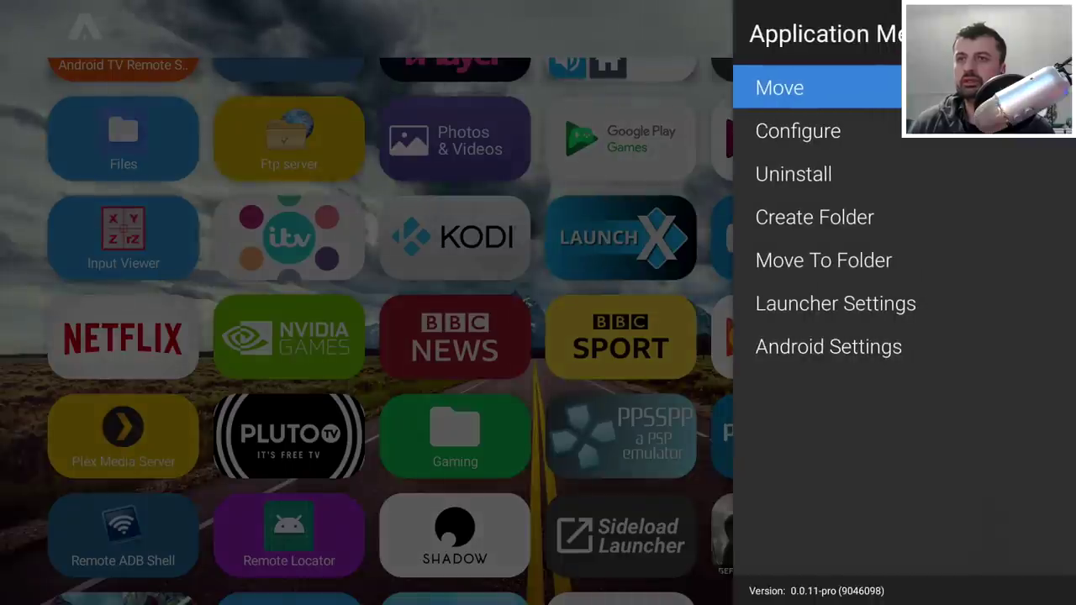
{"action": "key", "text": "Down"}
{"action": "key", "text": "Down"}
{"action": "key", "text": "Down"}
{"action": "key", "text": "Down"}
{"action": "key", "text": "Return"}
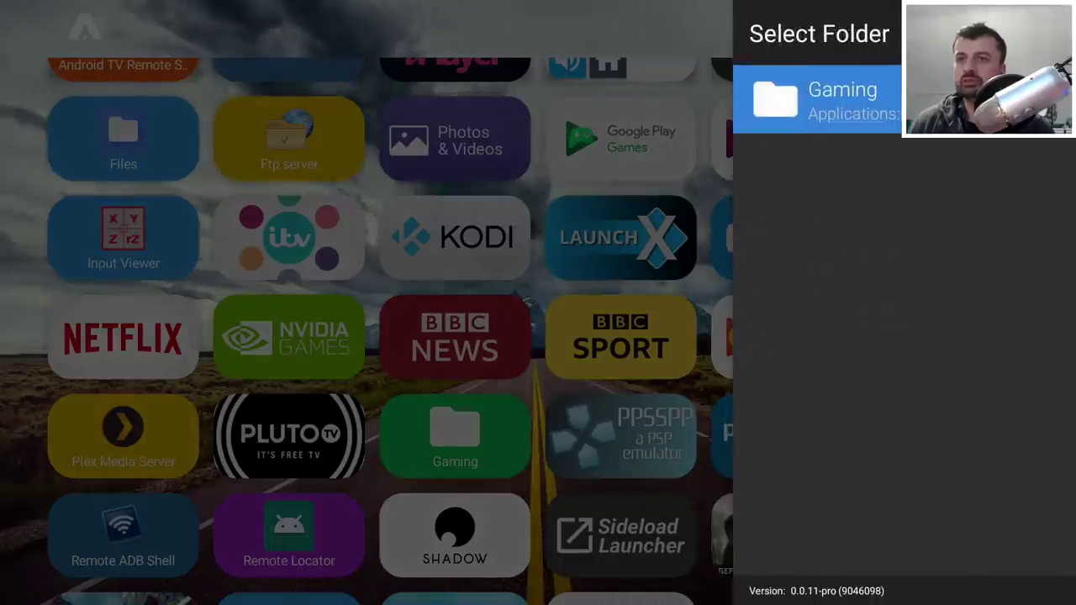
{"action": "key", "text": "Return"}
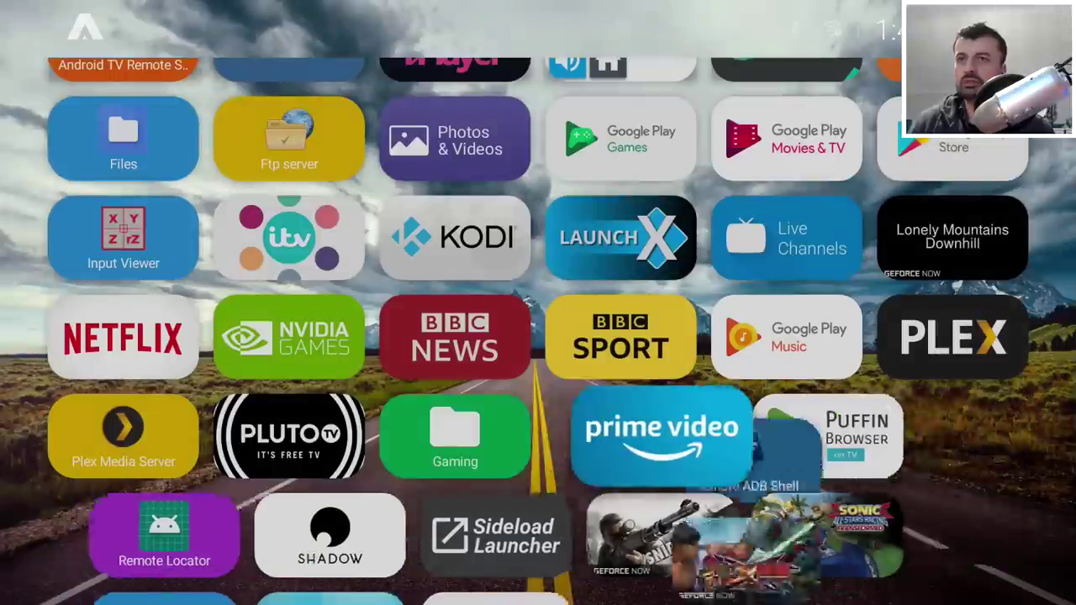
Step: Move Sniper Elite into the Gaming folder
{"action": "key", "text": "Right"}
{"action": "key", "text": "Down"}
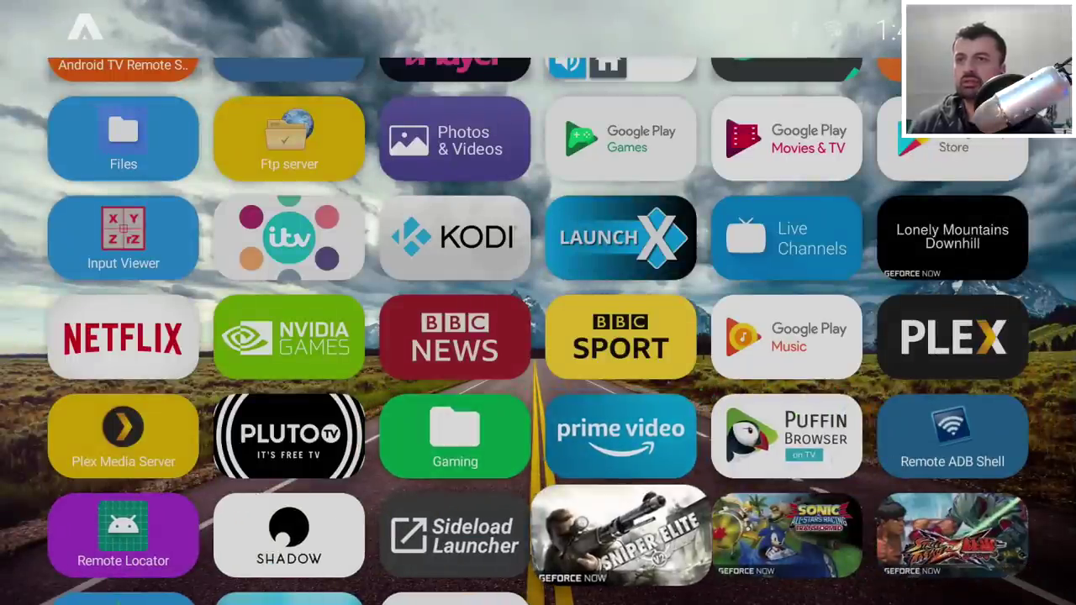
{"action": "key", "text": "Menu"}
{"action": "key", "text": "Down"}
{"action": "key", "text": "Down"}
{"action": "key", "text": "Down"}
{"action": "key", "text": "Down"}
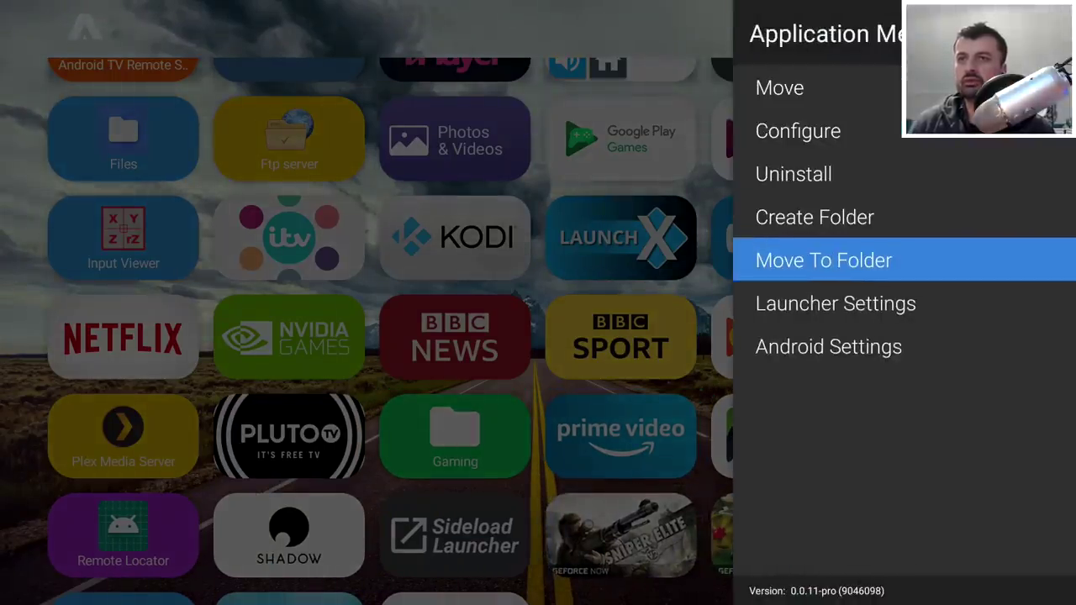
{"action": "key", "text": "Return"}
{"action": "key", "text": "Return"}
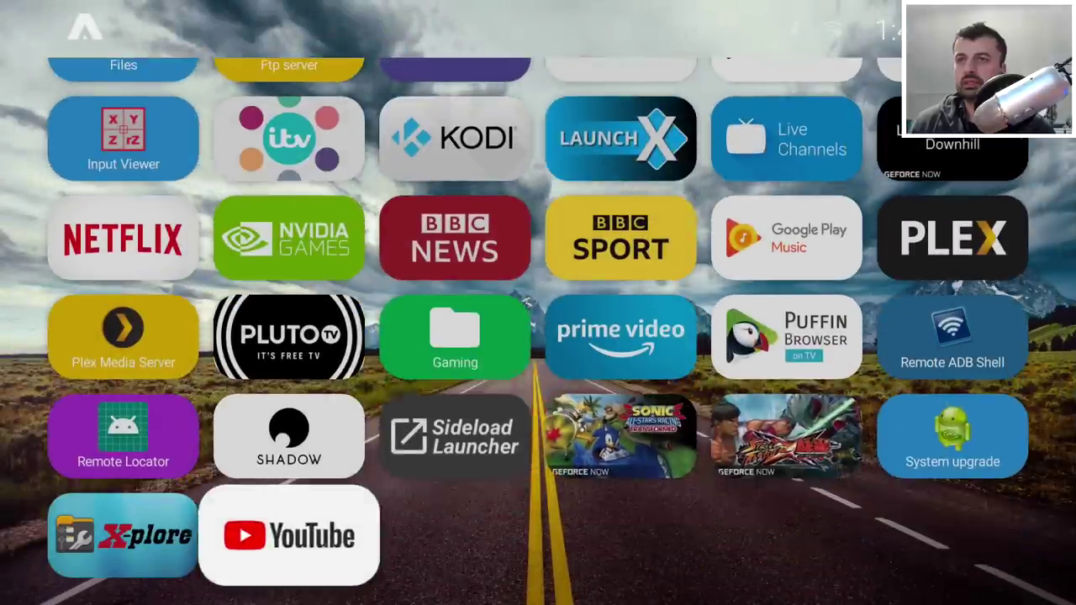
Step: Move Street Fighter into the Gaming folder
{"action": "key", "text": "Right"}
{"action": "key", "text": "Up"}
{"action": "key", "text": "Right"}
{"action": "key", "text": "Right"}
{"action": "key", "text": "Down"}
{"action": "key", "text": "Menu"}
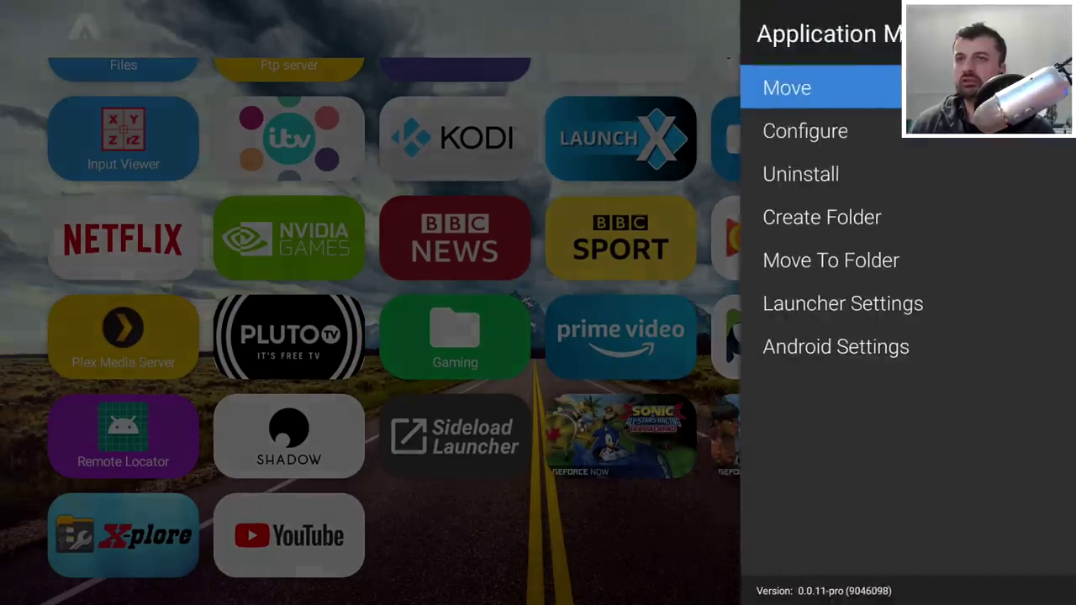
{"action": "key", "text": "Down"}
{"action": "key", "text": "Down"}
{"action": "key", "text": "Down"}
{"action": "key", "text": "Return"}
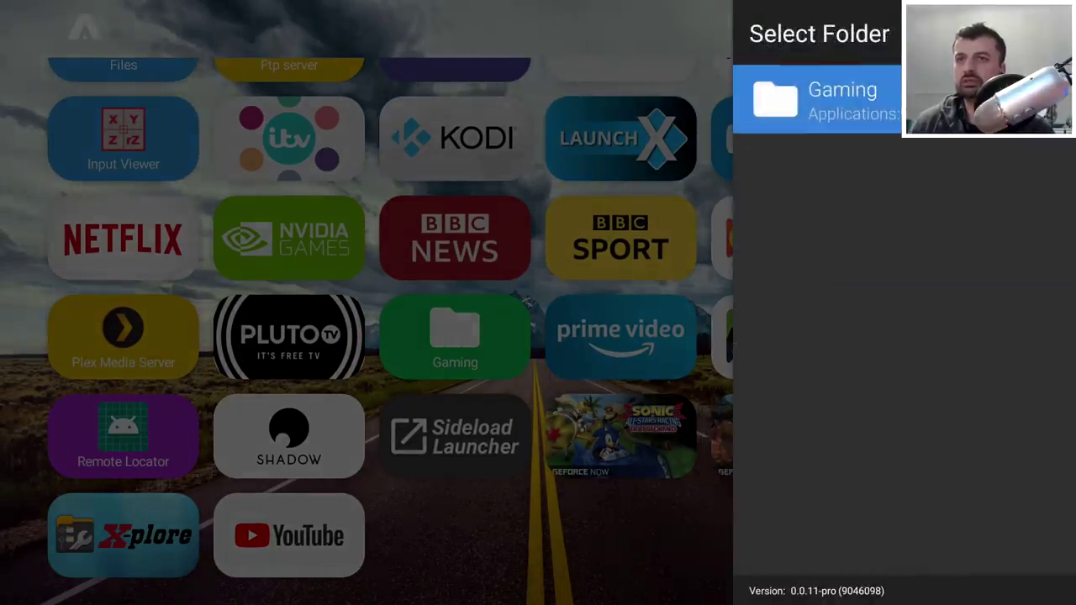
{"action": "key", "text": "Return"}
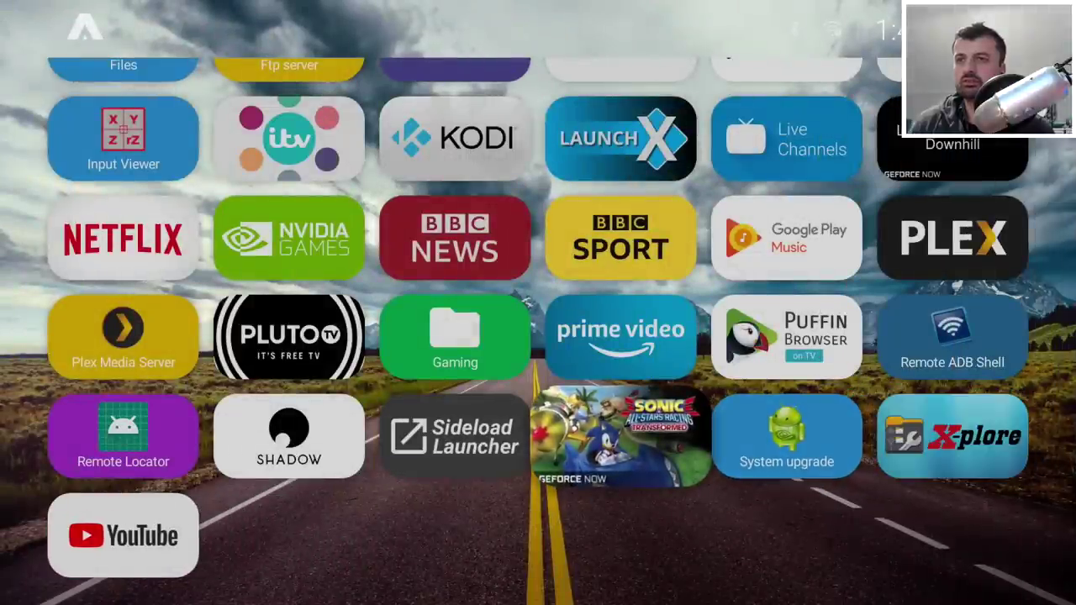
Step: Move the Sonic game into Gaming, then check the folder's contents
{"action": "key", "text": "Menu"}
{"action": "key", "text": "Down"}
{"action": "key", "text": "Down"}
{"action": "key", "text": "Down"}
{"action": "key", "text": "Down"}
{"action": "key", "text": "Return"}
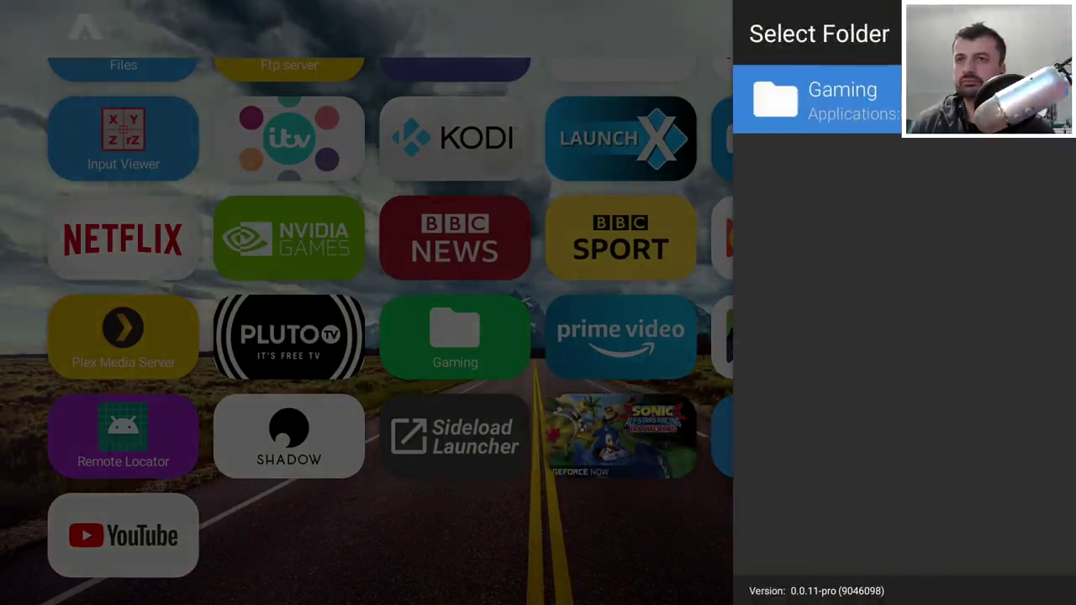
{"action": "key", "text": "Return"}
{"action": "key", "text": "Left"}
{"action": "key", "text": "Up"}
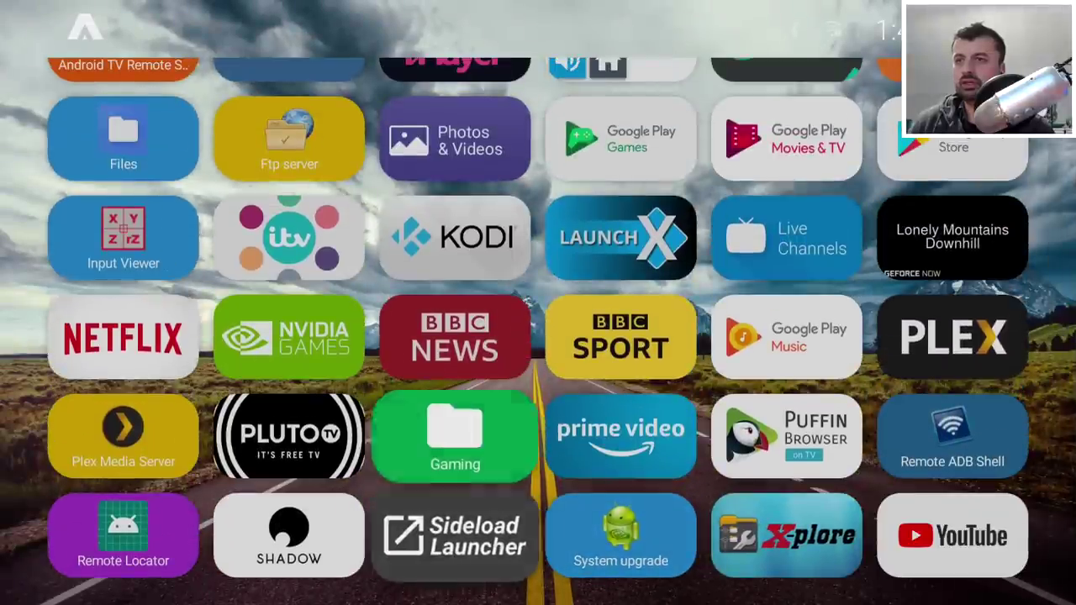
{"action": "key", "text": "Return"}
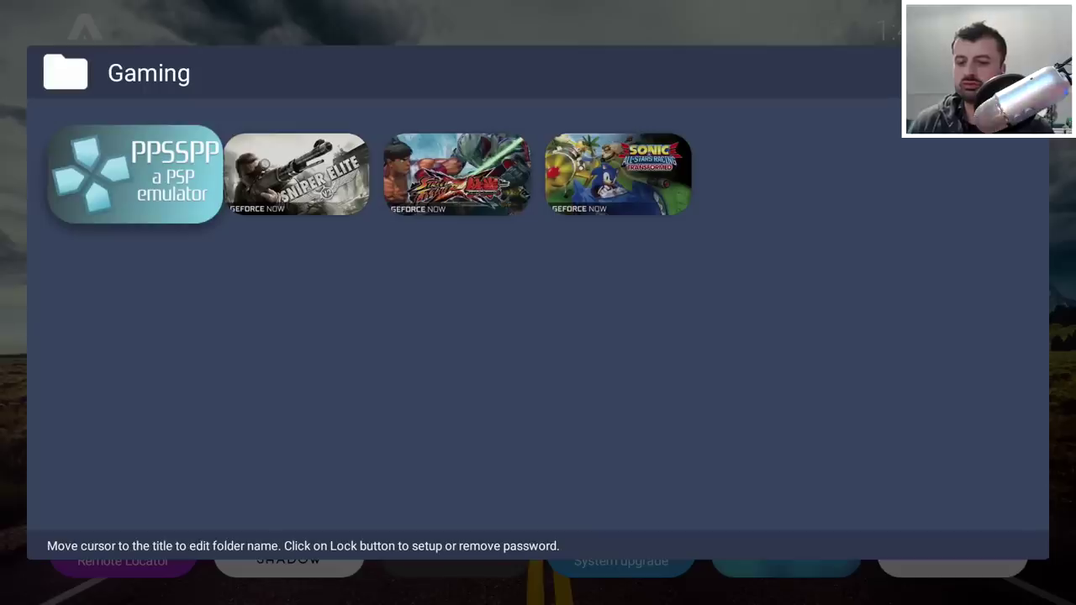
{"action": "key", "text": "Escape"}
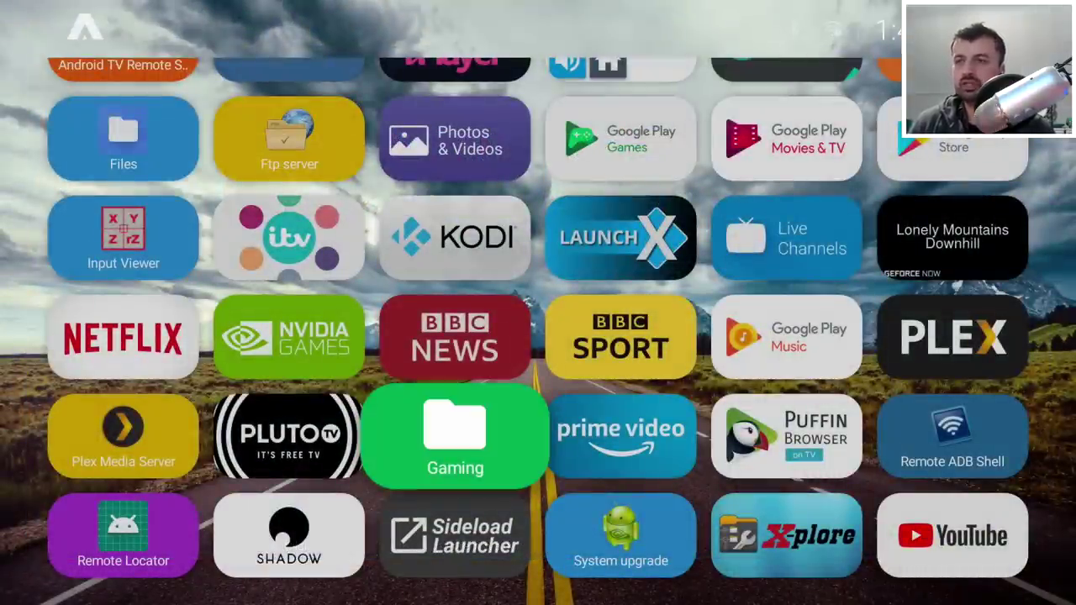
Step: Remove the Gaming folder's background in Configure Folder and apply the change
{"action": "key", "text": "Menu"}
{"action": "key", "text": "Down"}
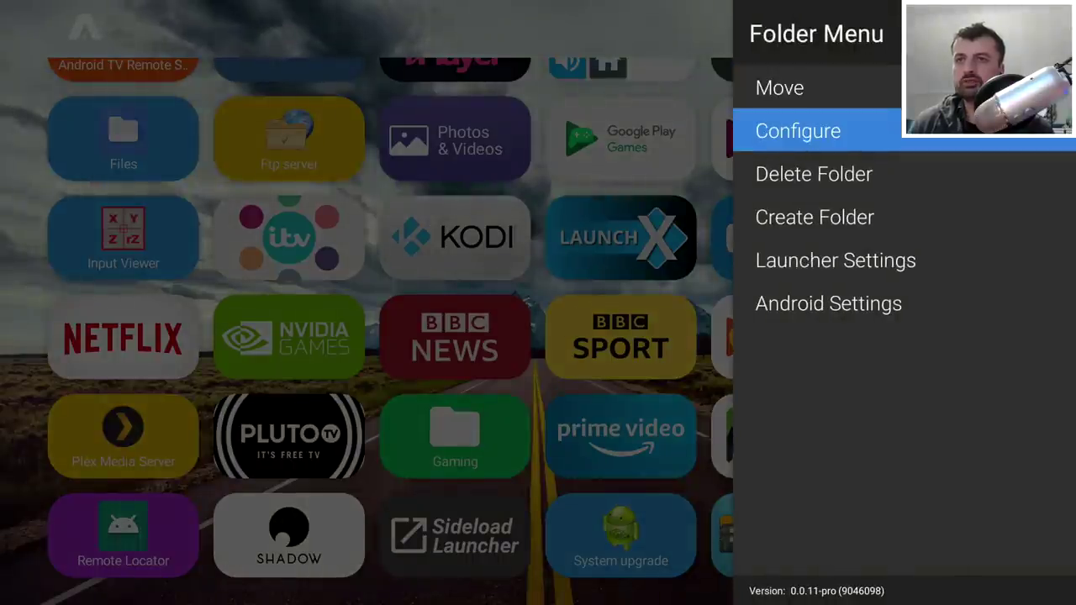
{"action": "key", "text": "Return"}
{"action": "key", "text": "Down"}
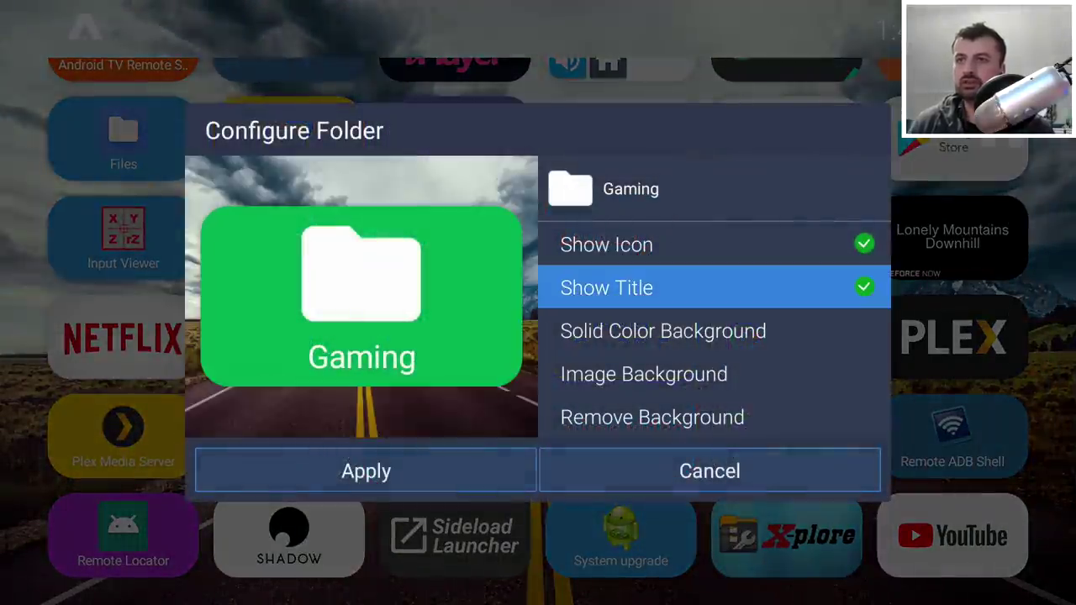
{"action": "key", "text": "Up"}
{"action": "key", "text": "Down"}
{"action": "key", "text": "Down"}
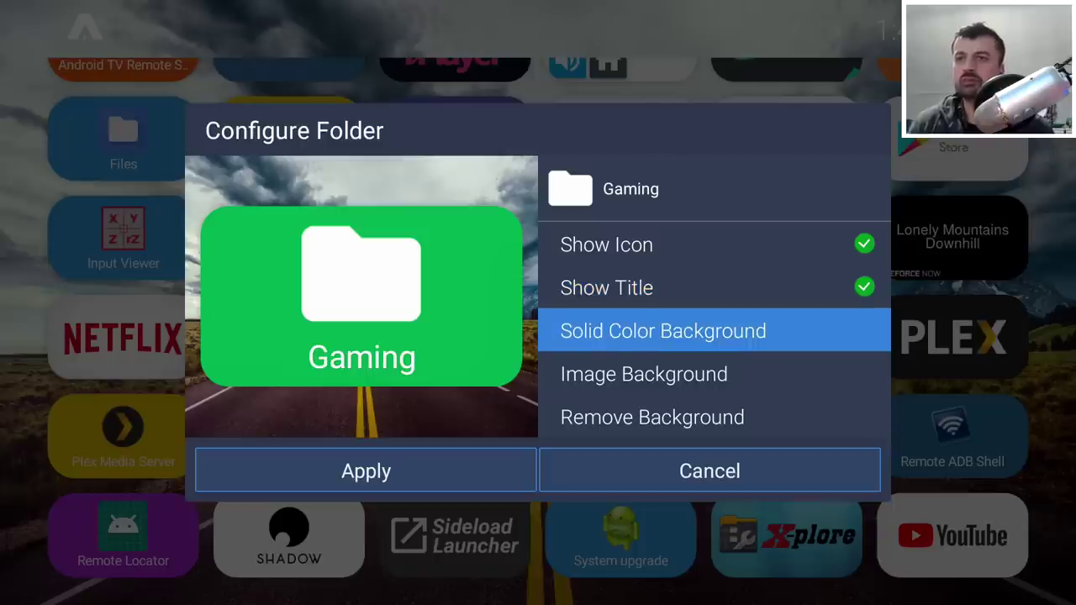
{"action": "key", "text": "Down"}
{"action": "key", "text": "Down"}
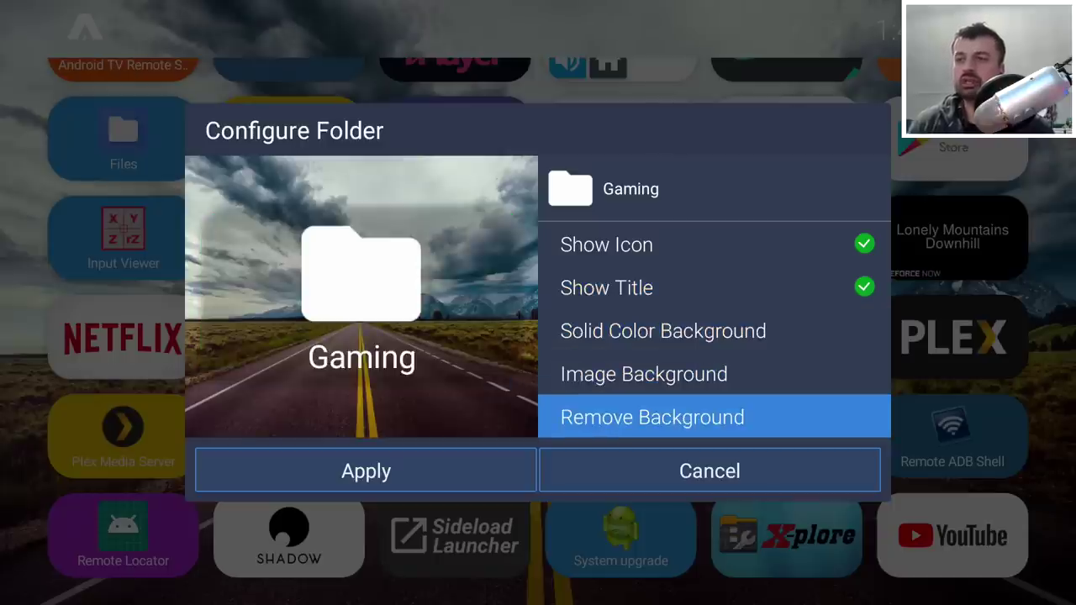
{"action": "key", "text": "Up"}
{"action": "key", "text": "Up"}
{"action": "key", "text": "Up"}
{"action": "key", "text": "Up"}
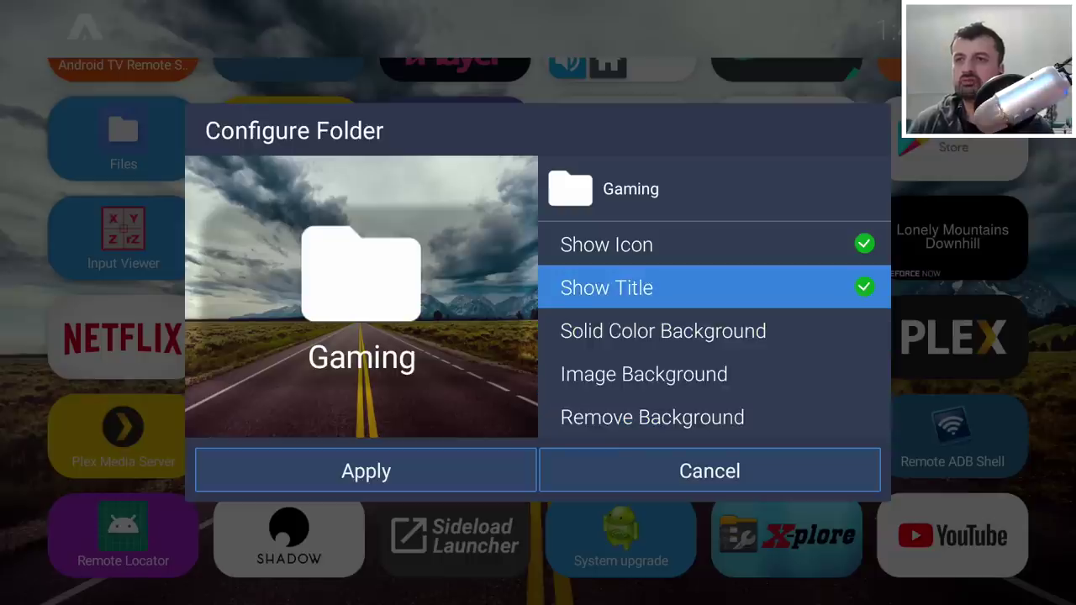
{"action": "key", "text": "Down"}
{"action": "key", "text": "Down"}
{"action": "key", "text": "Down"}
{"action": "key", "text": "Down"}
{"action": "key", "text": "Left"}
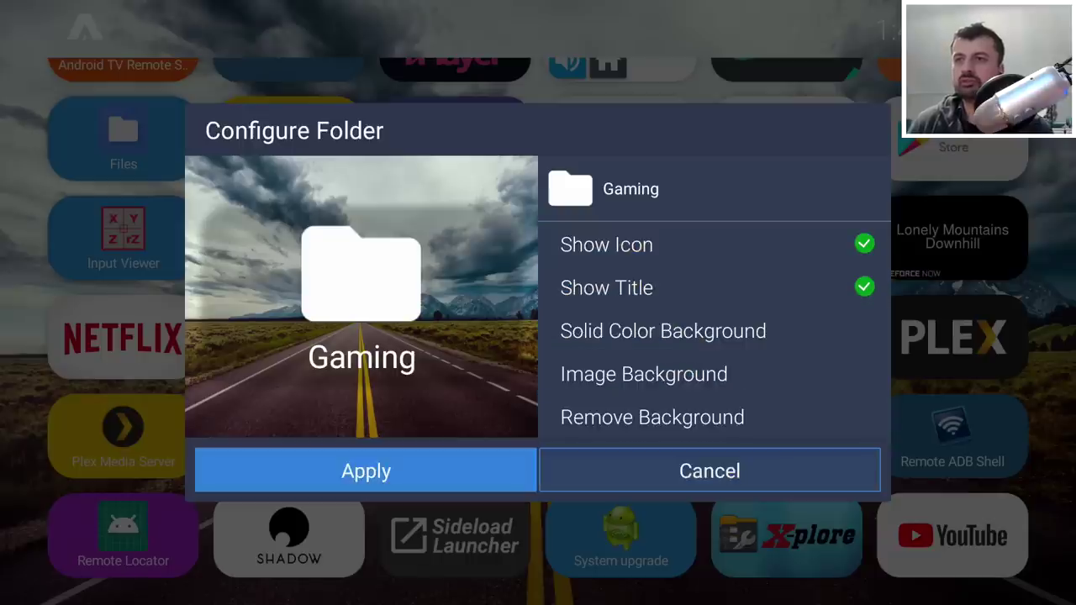
{"action": "key", "text": "Return"}
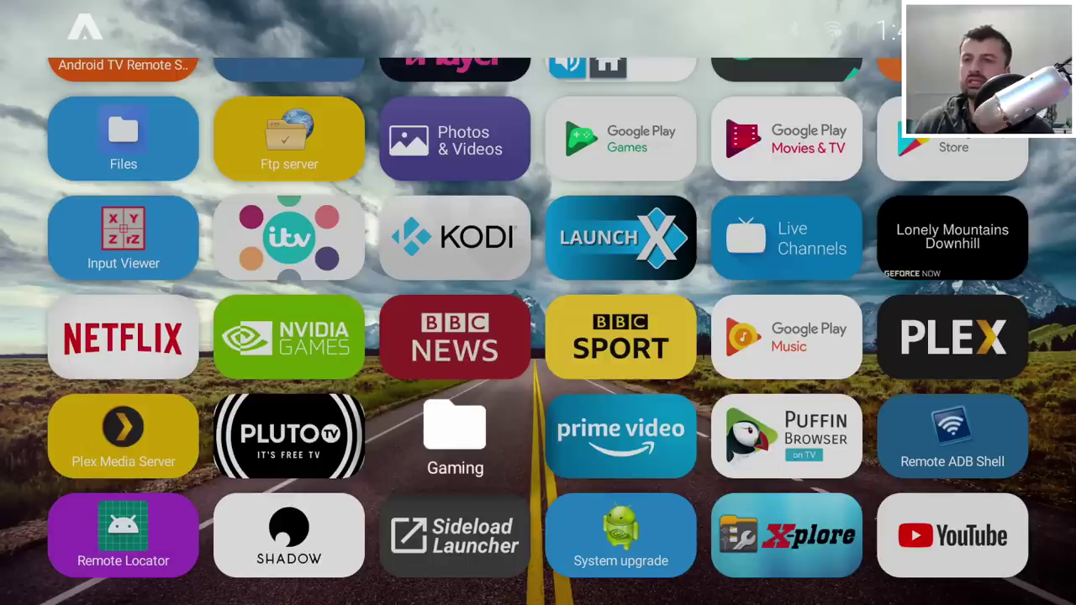
Step: Focus the NVIDIA Games tile in the app grid
{"action": "key", "text": "Up"}
{"action": "key", "text": "Up"}
{"action": "key", "text": "Up"}
{"action": "key", "text": "Left"}
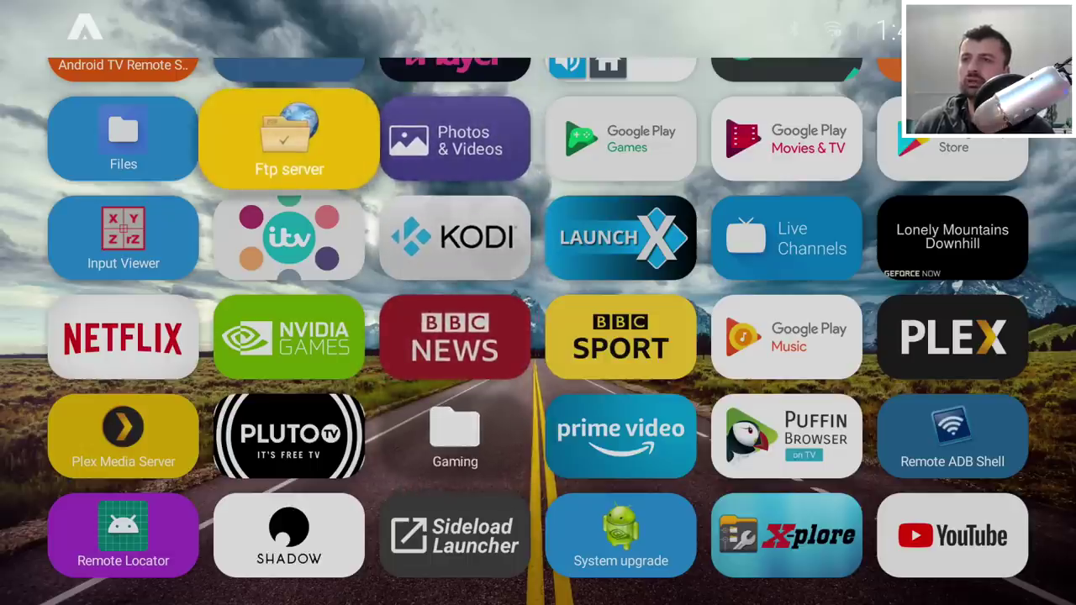
{"action": "key", "text": "Down"}
{"action": "key", "text": "Right"}
{"action": "key", "text": "Down"}
{"action": "key", "text": "Left"}
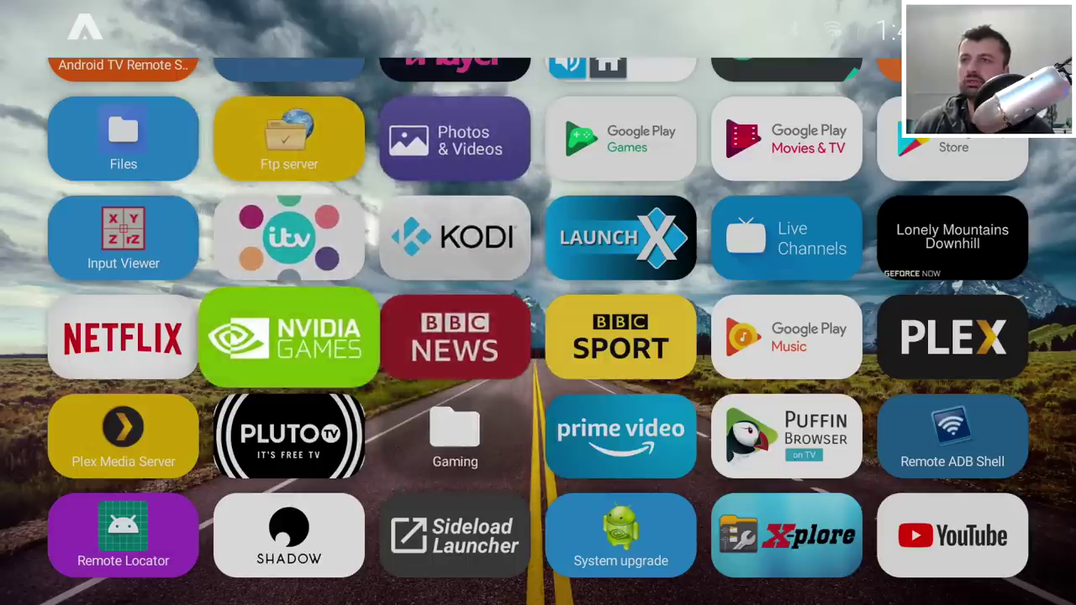
Step: Move NVIDIA Games into the top-left slot of the Applications grid
{"action": "key", "text": "Menu"}
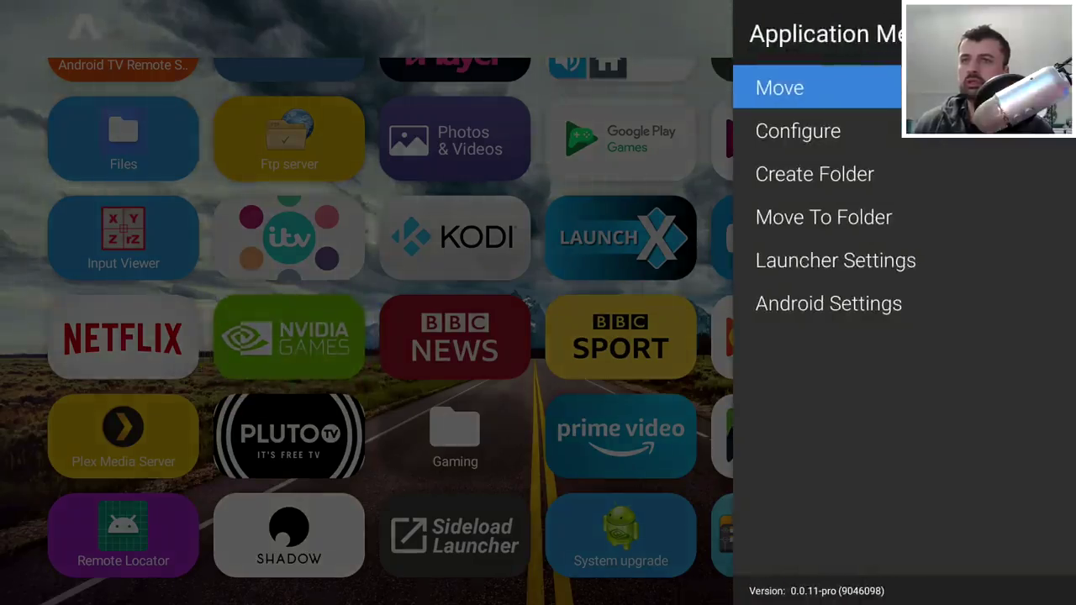
{"action": "key", "text": "Return"}
{"action": "key", "text": "Up"}
{"action": "key", "text": "Up"}
{"action": "key", "text": "Up"}
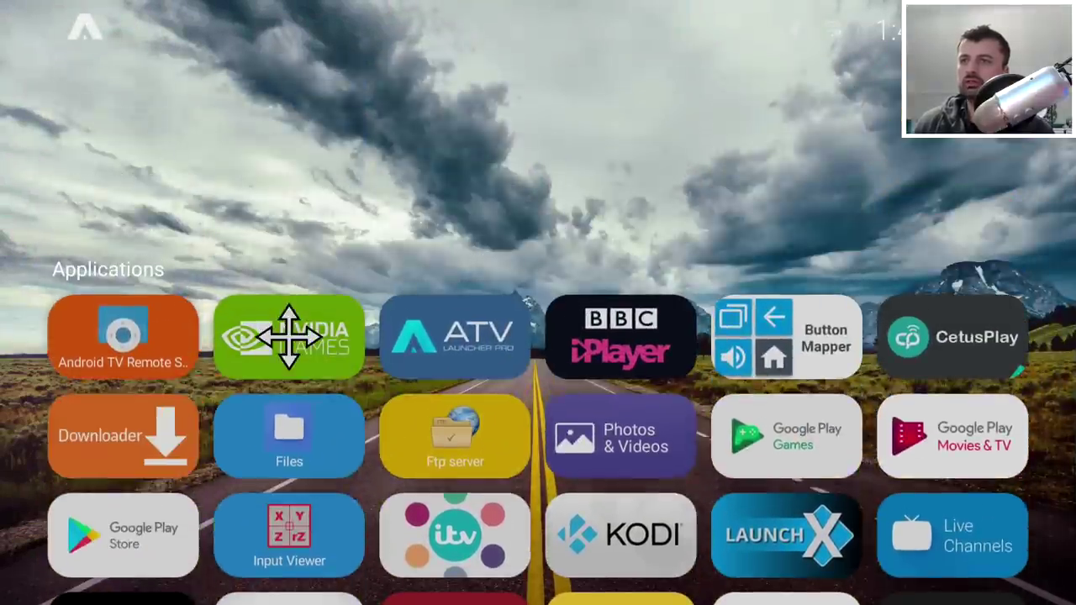
{"action": "key", "text": "Left"}
{"action": "key", "text": "Return"}
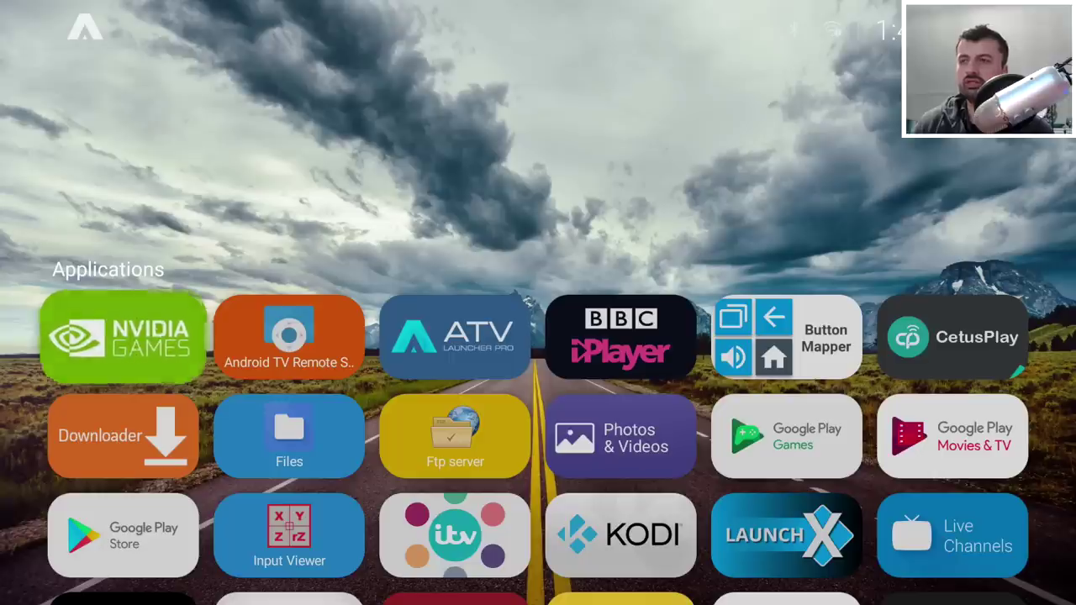
{"action": "key", "text": "Up"}
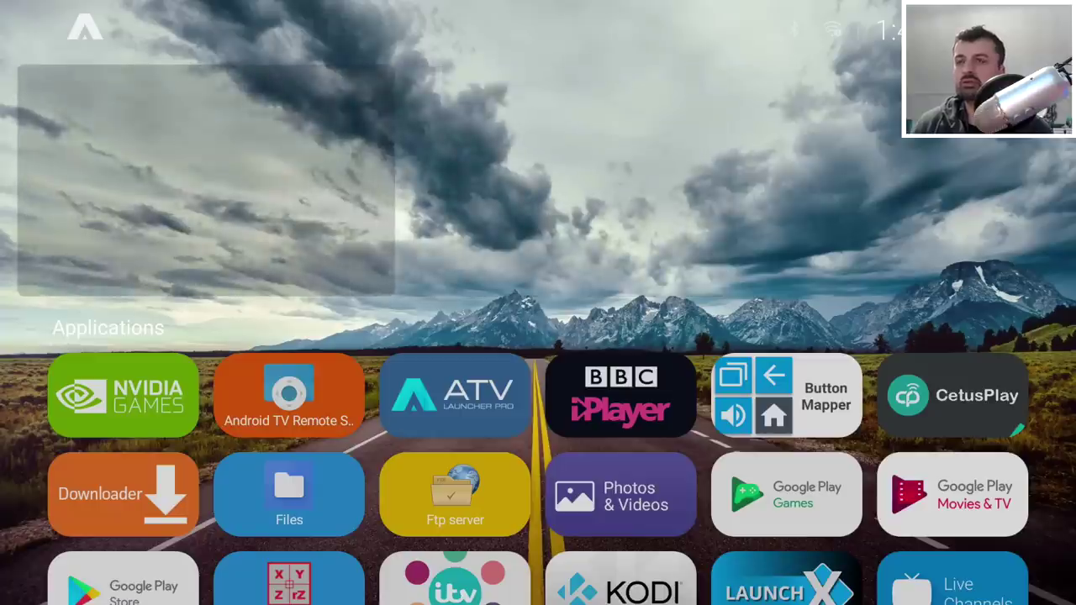
{"action": "key", "text": "Menu"}
{"action": "key", "text": "Down"}
{"action": "key", "text": "Up"}
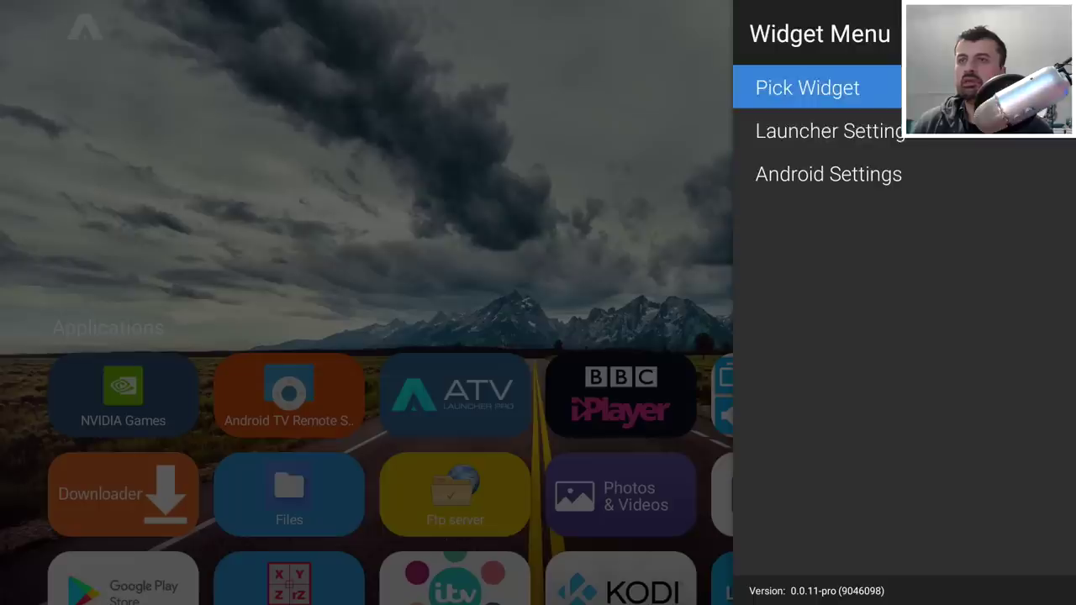
{"action": "key", "text": "Return"}
{"action": "key", "text": "Down"}
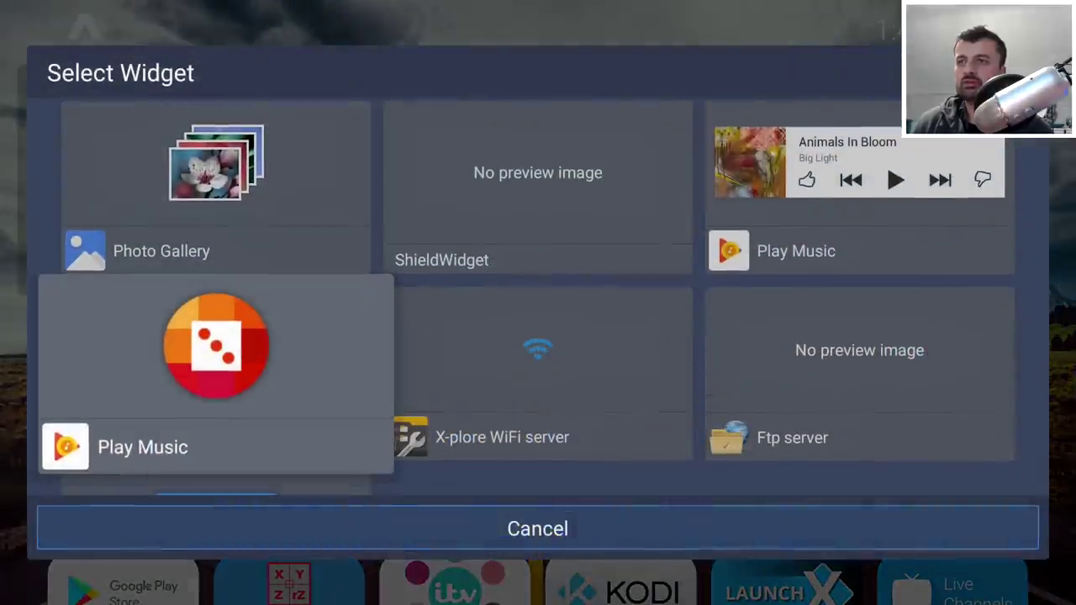
{"action": "key", "text": "Right"}
{"action": "key", "text": "Return"}
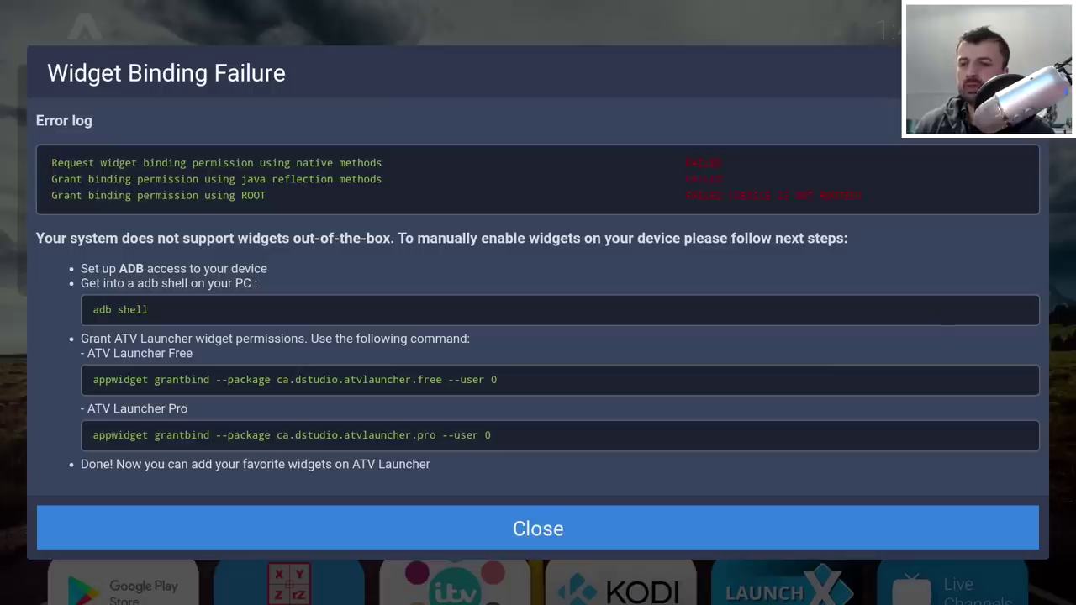
{"action": "key", "text": "Return"}
{"action": "key", "text": "Down"}
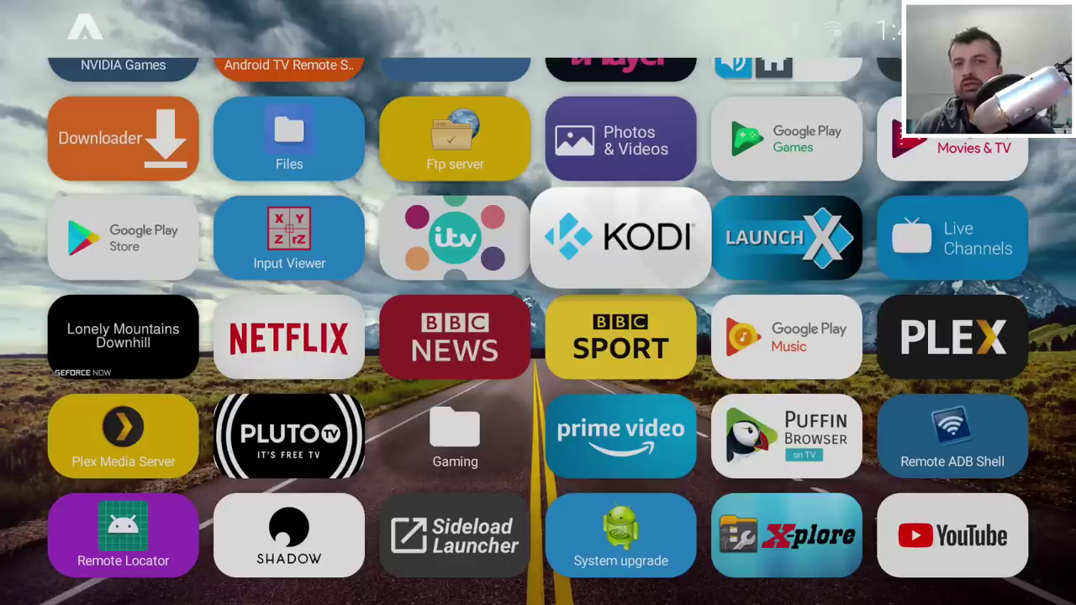
Step: Open Android system settings from the ATV Launcher widget area's options menu
{"action": "key", "text": "Up"}
{"action": "key", "text": "Up"}
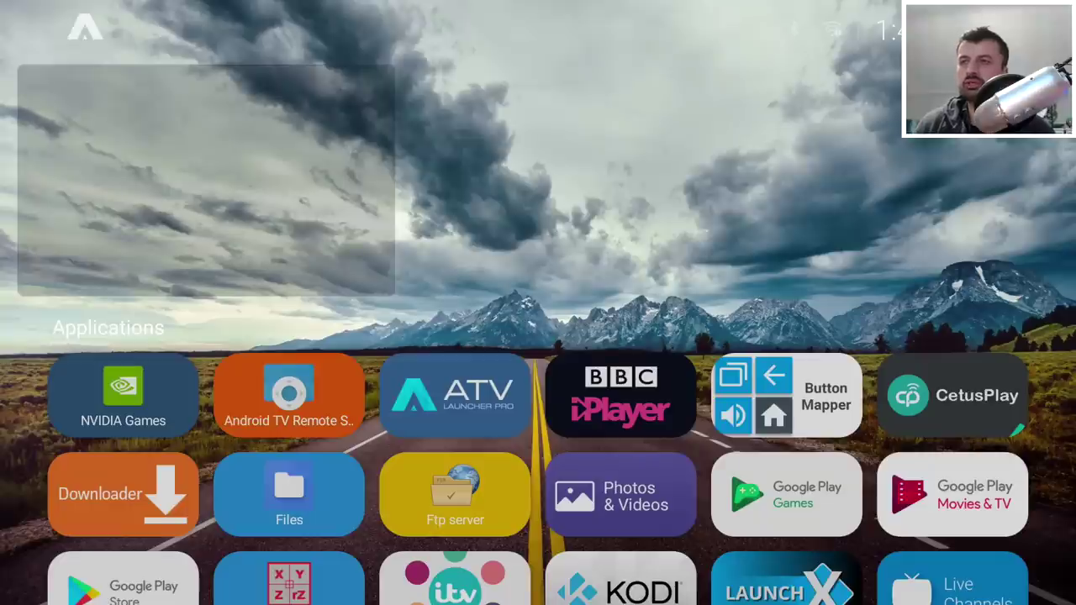
{"action": "key", "text": "Return"}
{"action": "key", "text": "Down"}
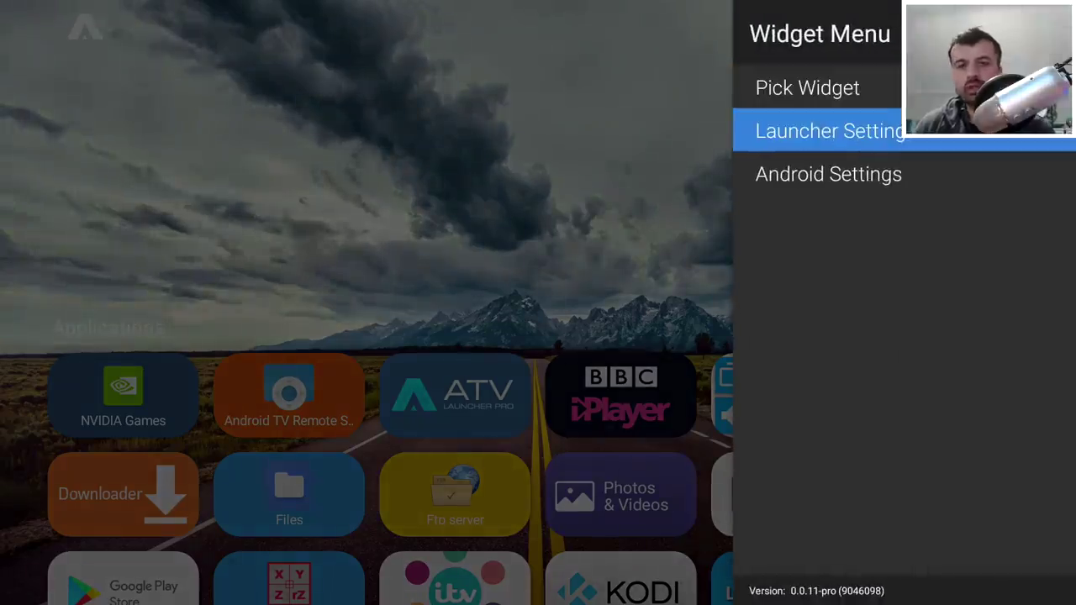
{"action": "key", "text": "Down"}
{"action": "key", "text": "Return"}
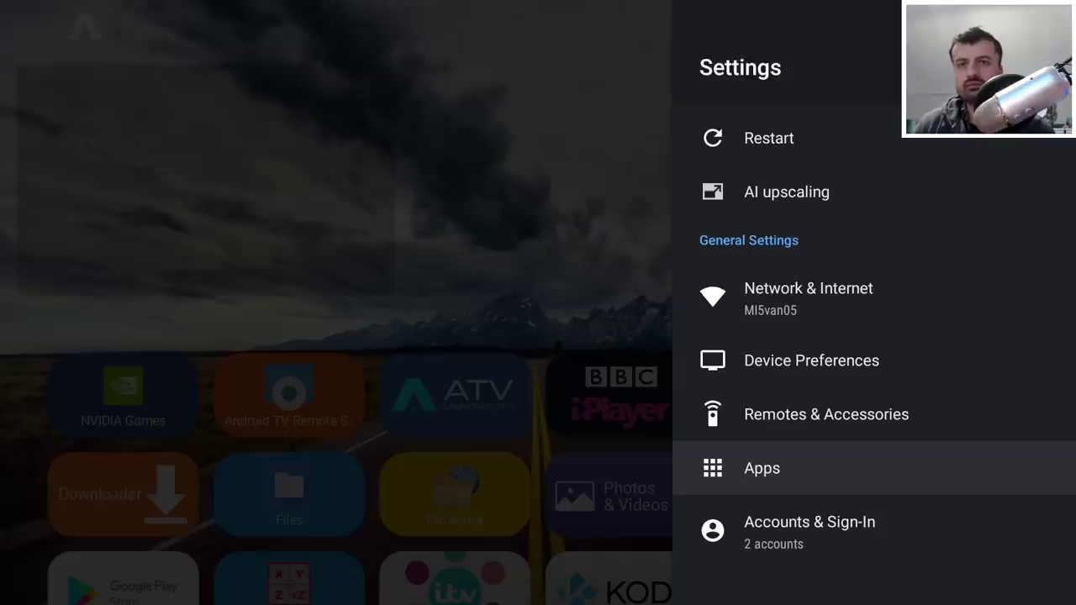
Step: Force stop and uninstall ATV Launcher from Apps, then go Home to the stock Android TV screen
{"action": "key", "text": "Return"}
{"action": "key", "text": "Return"}
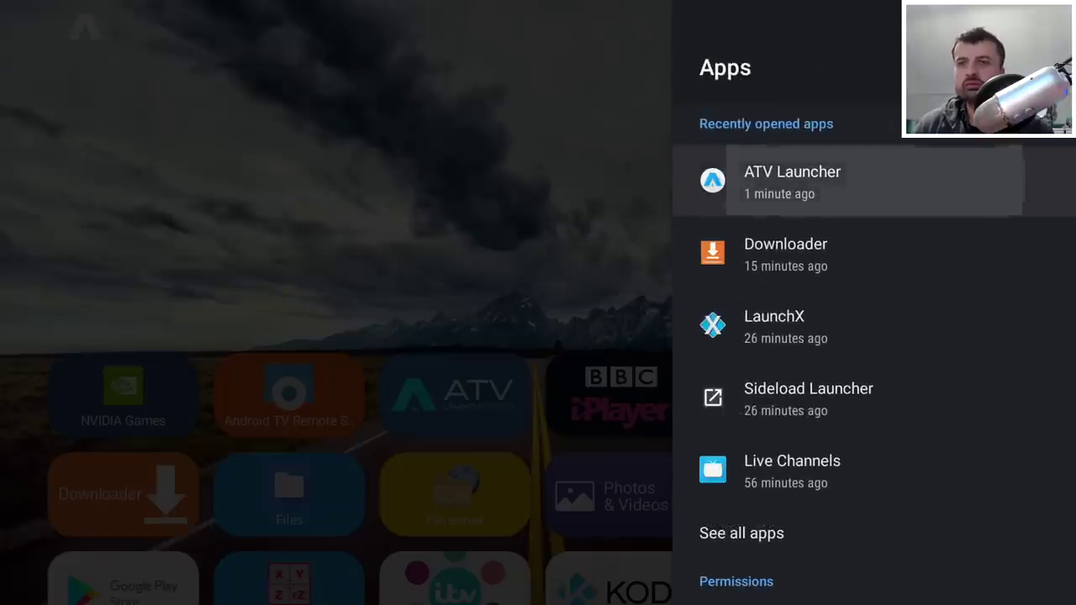
{"action": "key", "text": "Down"}
{"action": "key", "text": "Return"}
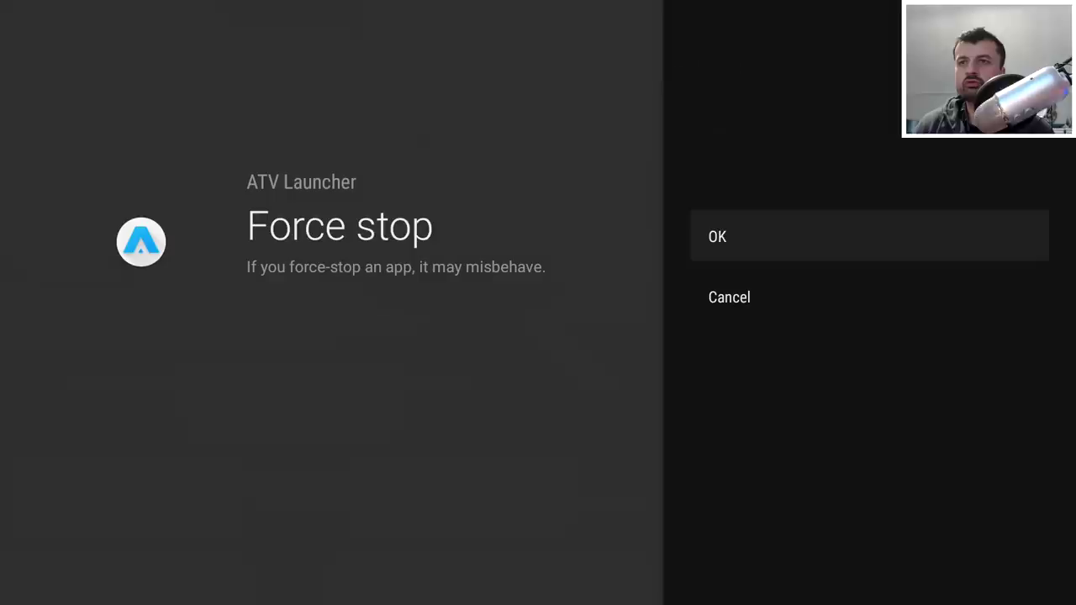
{"action": "key", "text": "Return"}
{"action": "key", "text": "Down"}
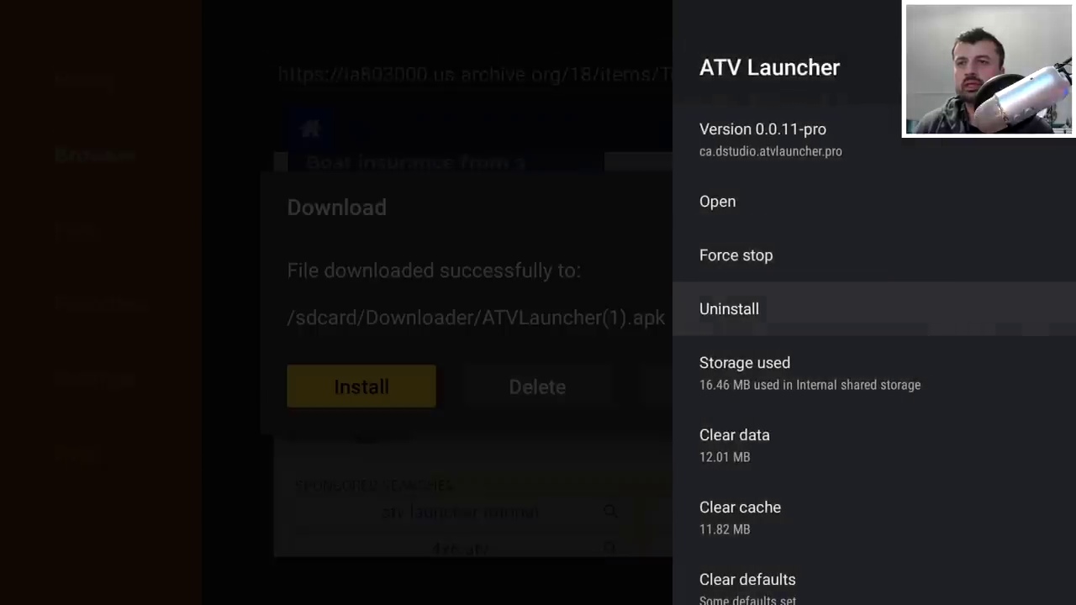
{"action": "key", "text": "Return"}
{"action": "key", "text": "Return"}
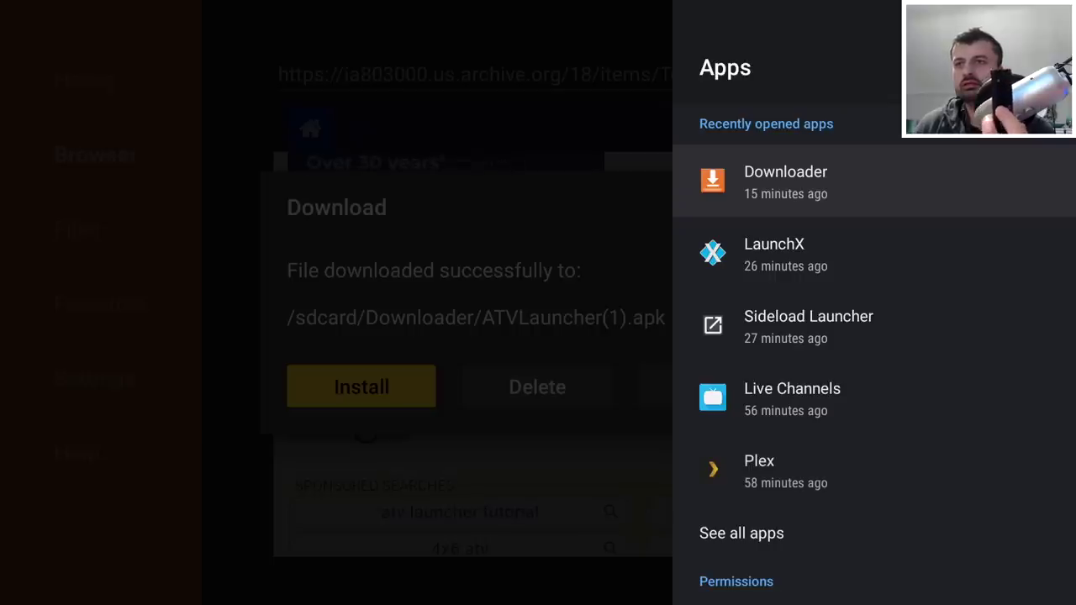
{"action": "key", "text": "Home"}
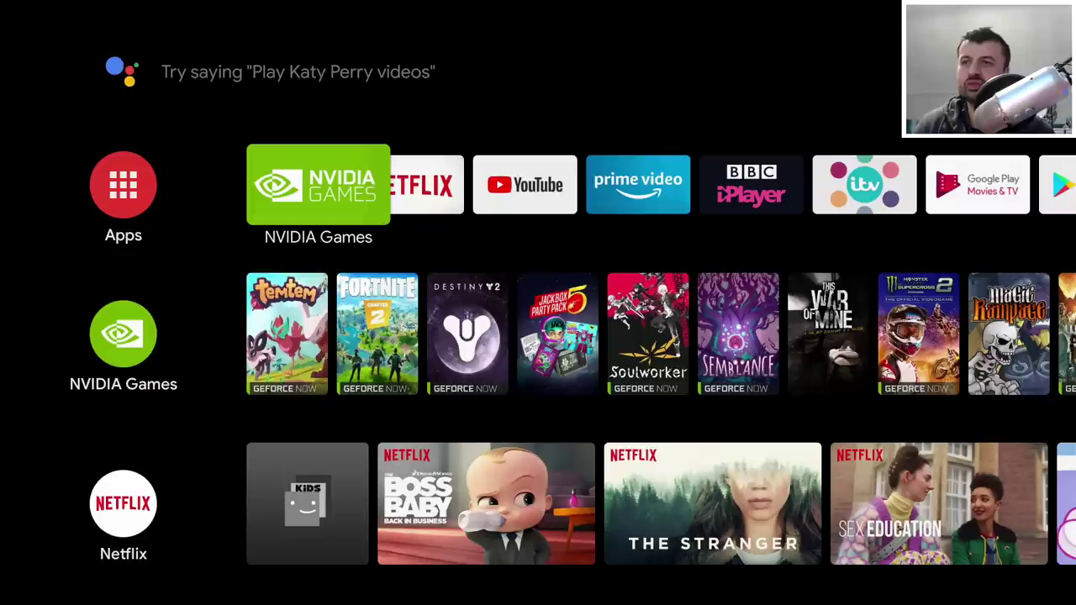
{"action": "key", "text": "Down"}
{"action": "key", "text": "Down"}
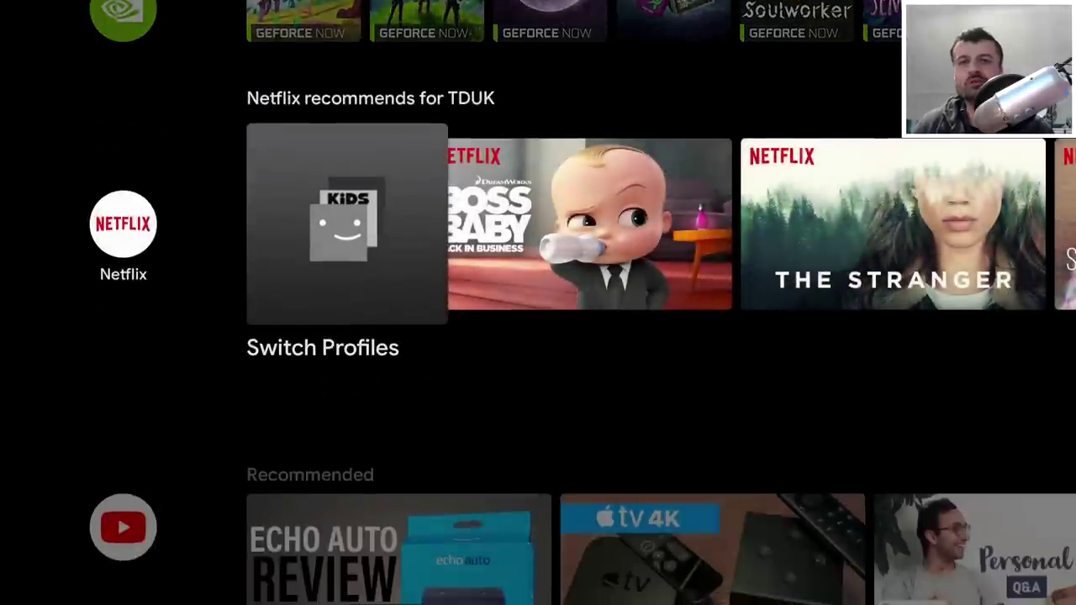
{"action": "key", "text": "Up"}
{"action": "key", "text": "Down"}
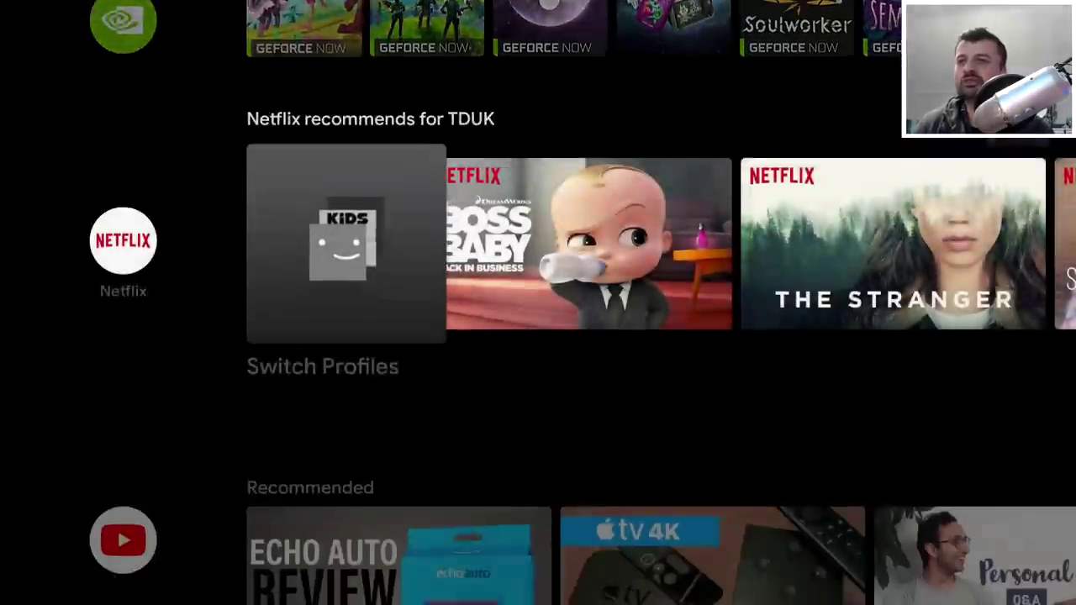
{"action": "key", "text": "Return"}
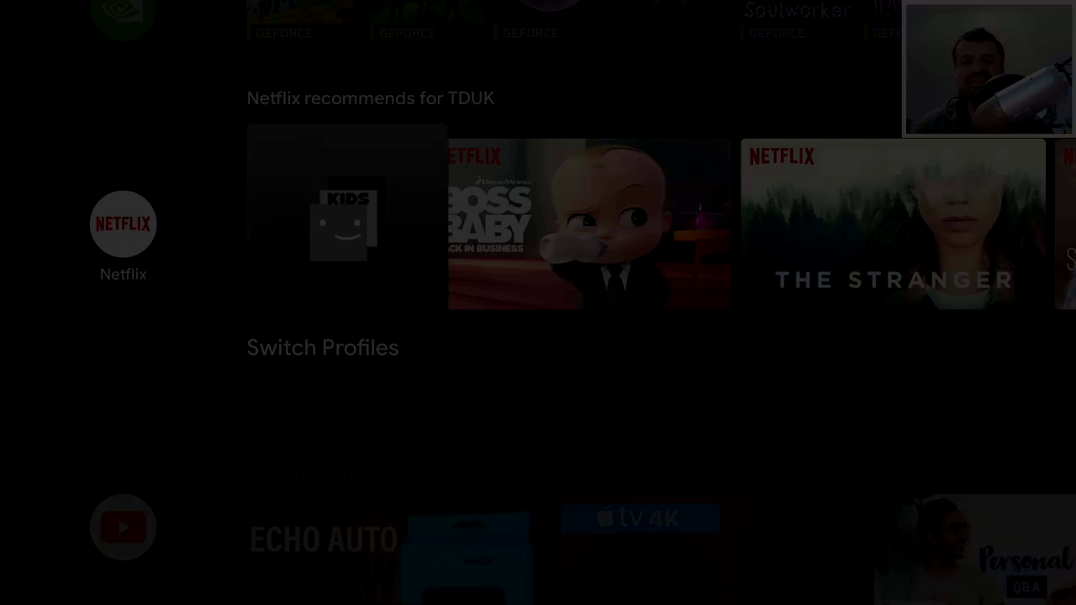